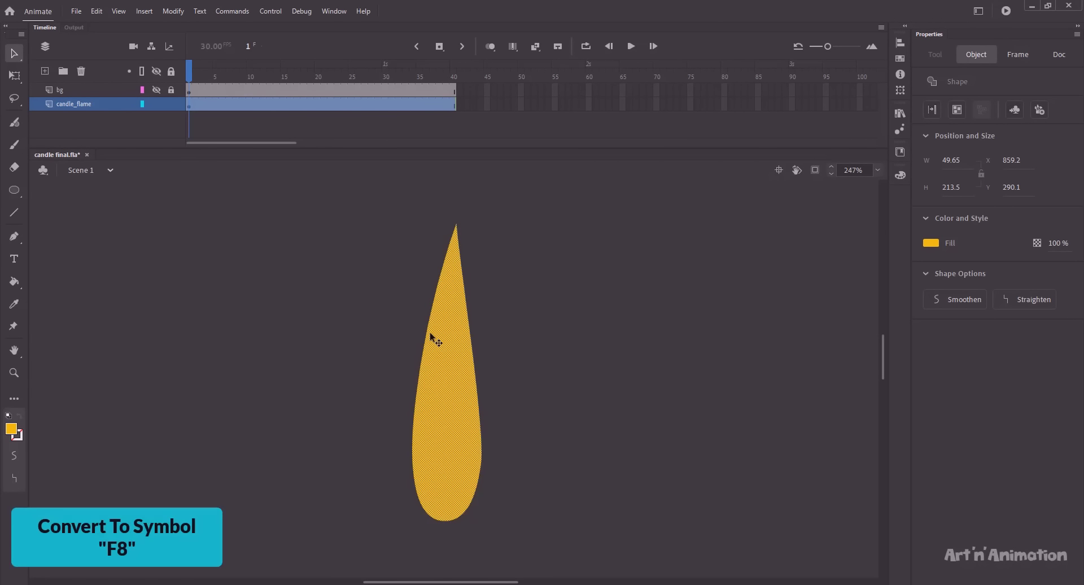
- Convert the selected flame shape into a Graphic symbol named "flame"
key("F8")
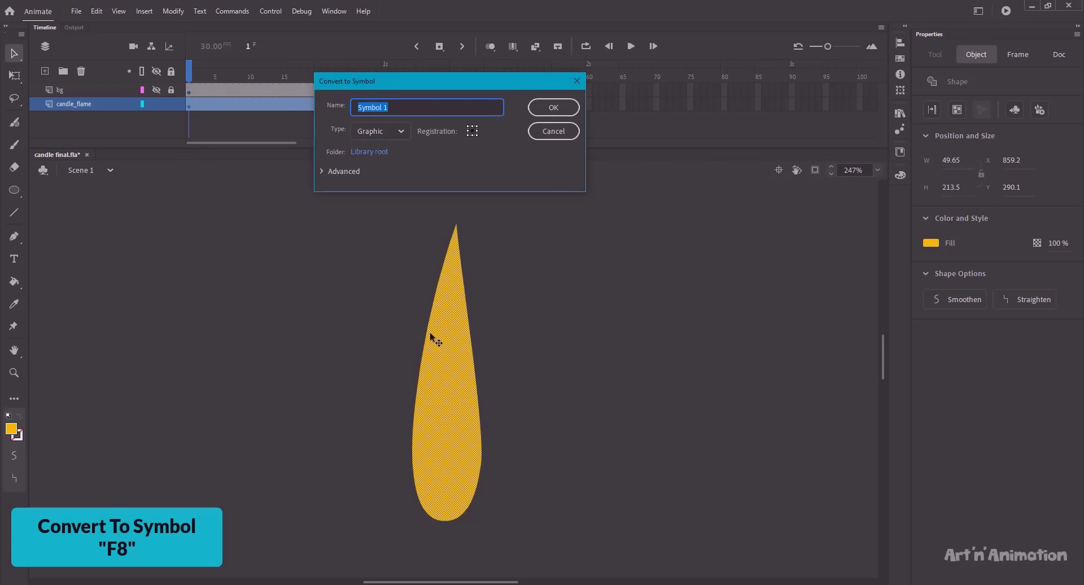
type("flame")
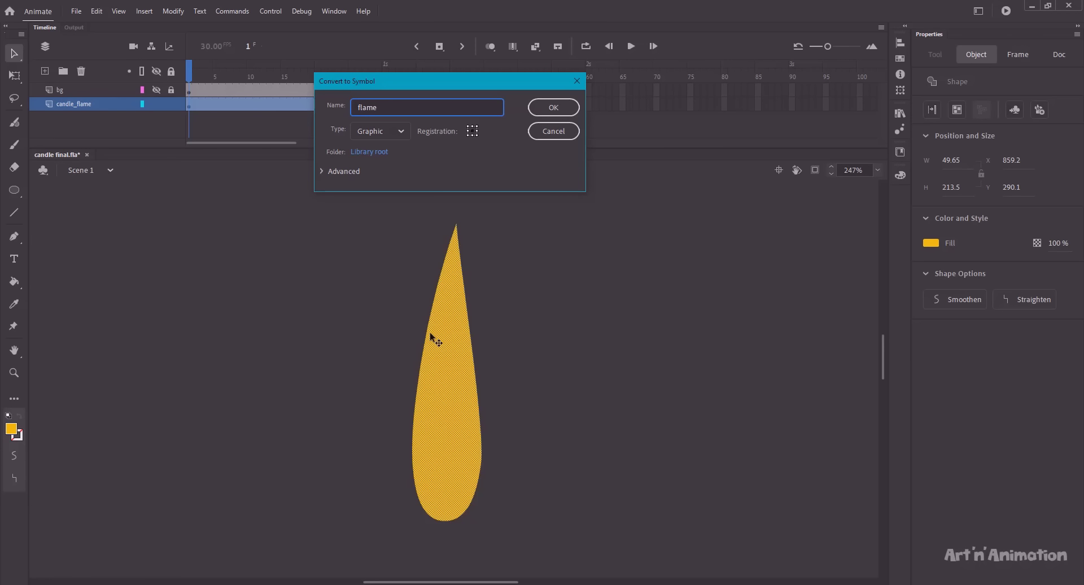
key("Return")
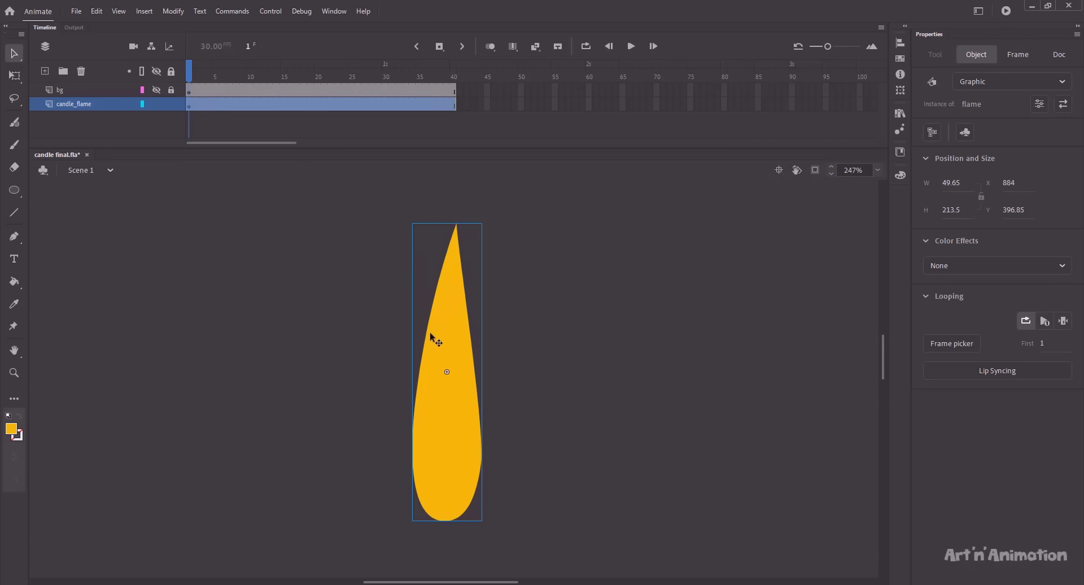
- Open the flame symbol for editing and extend its Layer_1 to frame 40
double_click(435, 341)
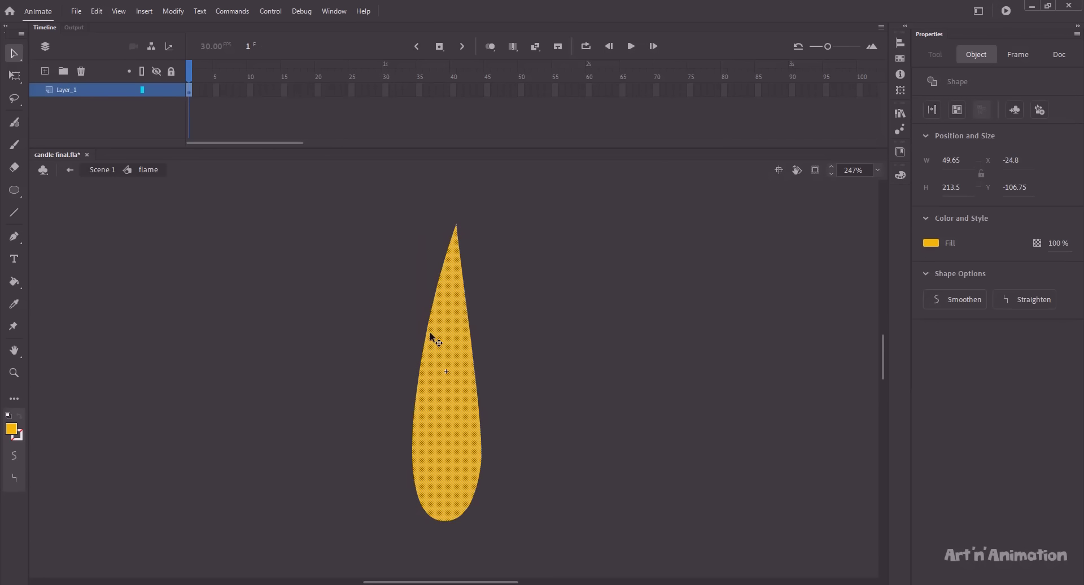
left_click(313, 285)
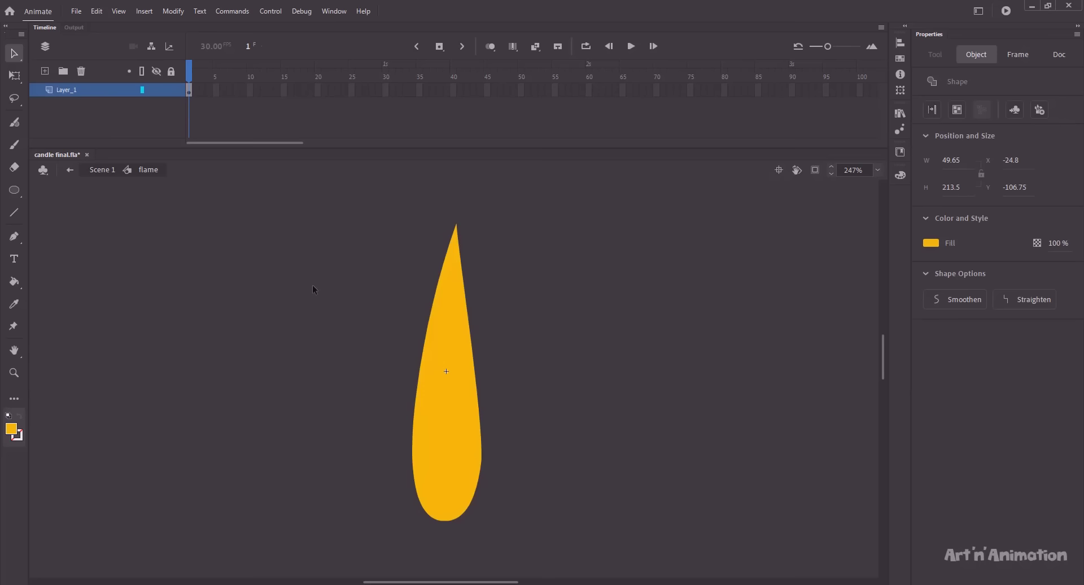
left_click(451, 90)
key("F5")
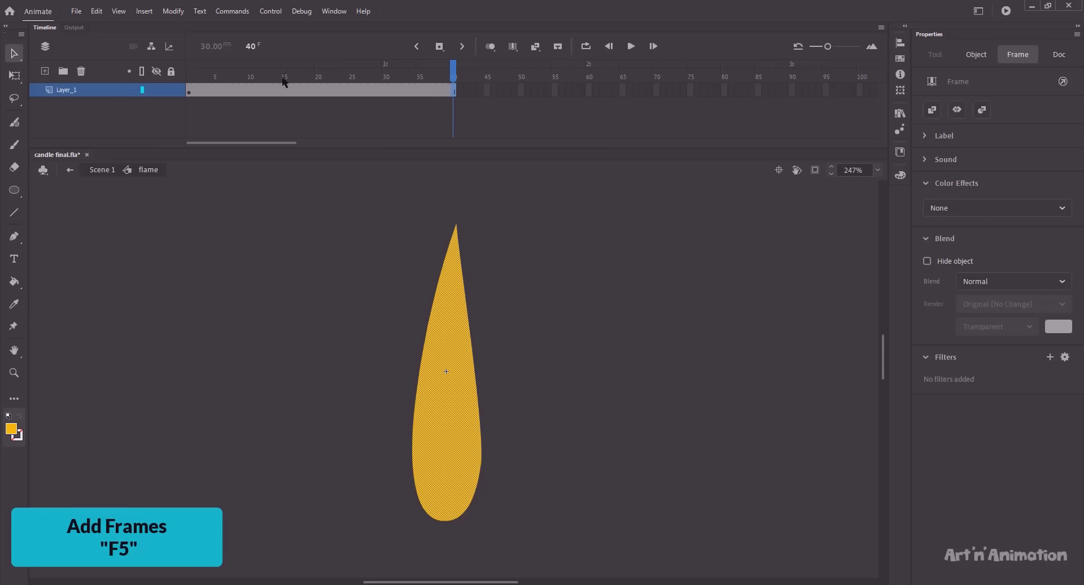
left_click(189, 72)
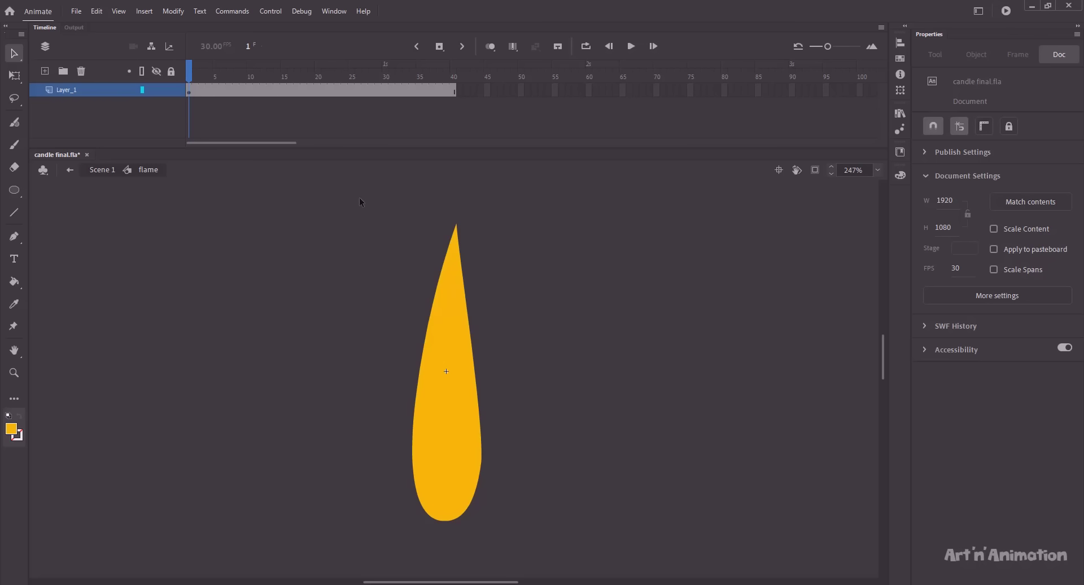
- Insert a keyframe at frame 5, curve both flame edges inward and shift the tip slightly right
left_click(216, 92)
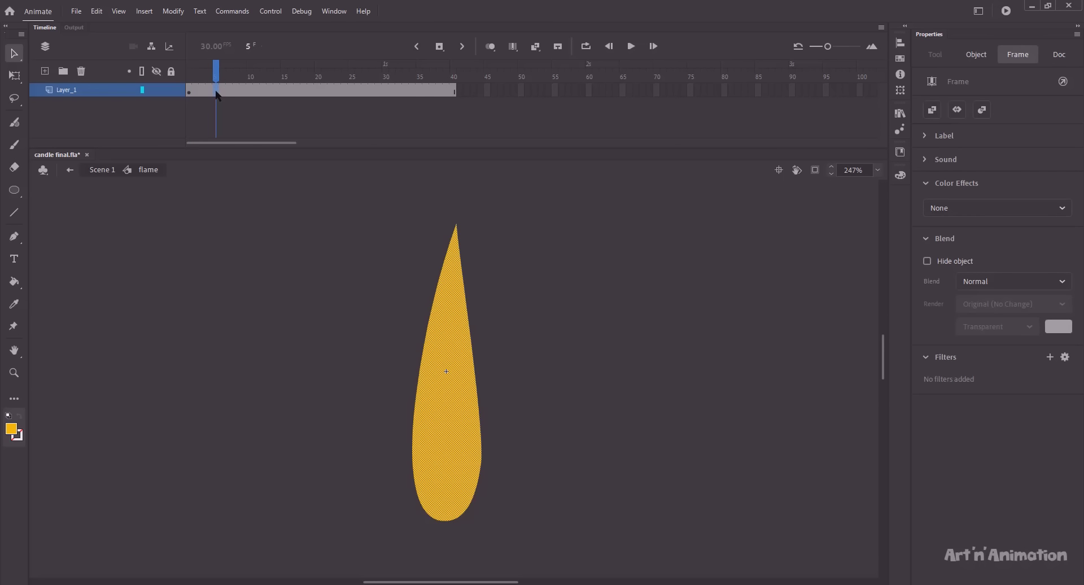
key("F6")
left_click(351, 325)
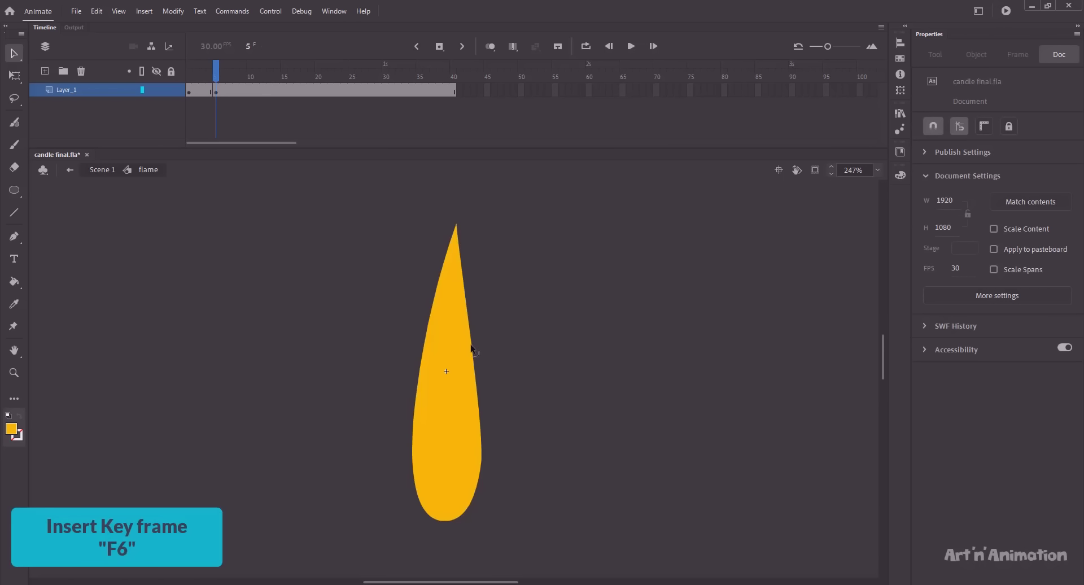
left_click_drag(471, 350, 464, 342)
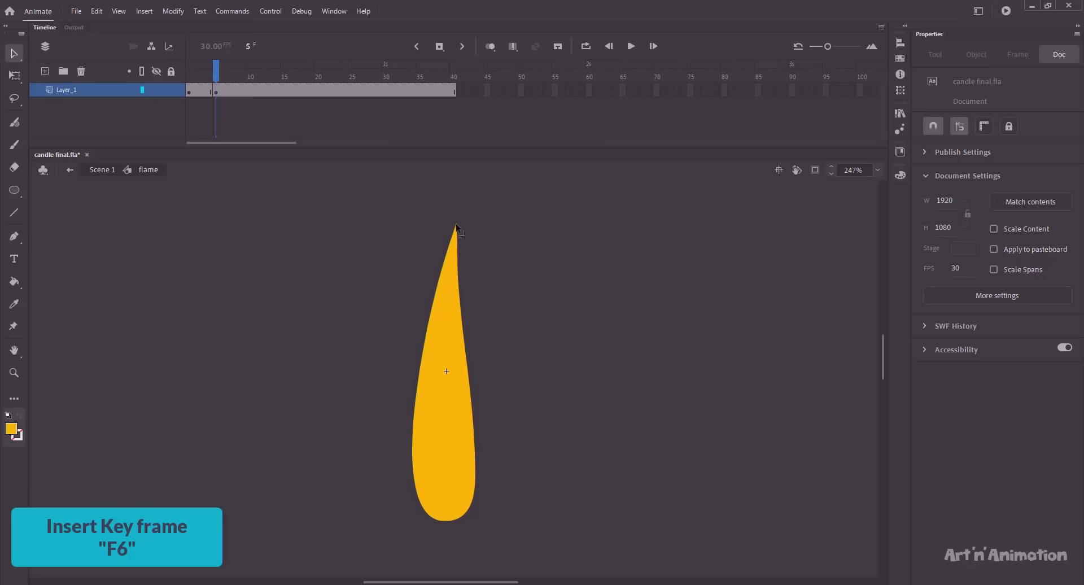
left_click_drag(456, 225, 460, 226)
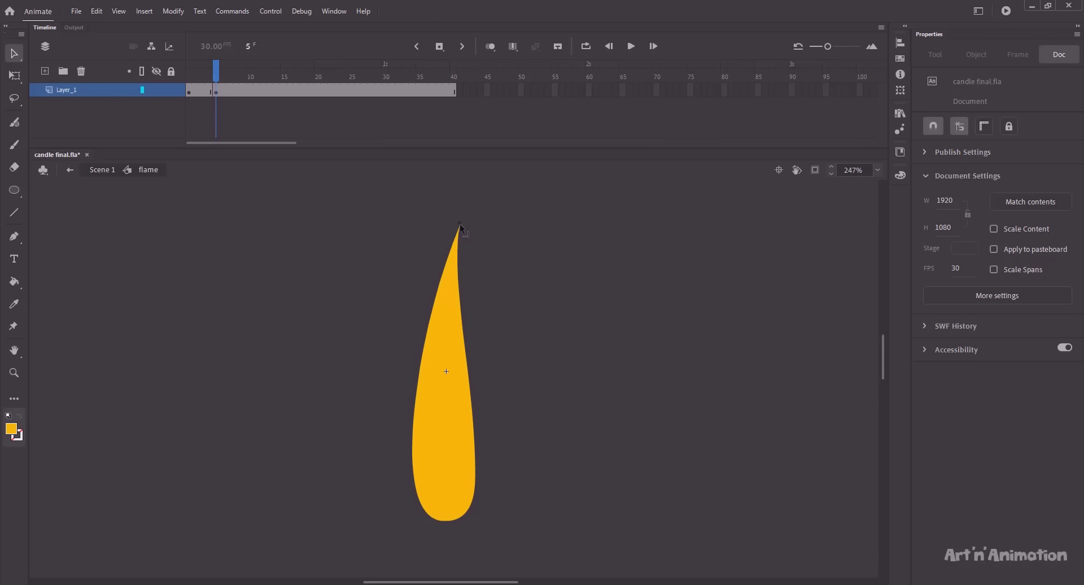
left_click_drag(421, 375, 425, 367)
- Insert a keyframe at frame 10, lower the flame tip for a height of about 204 px and curve the upper right edge inward
left_click(250, 89)
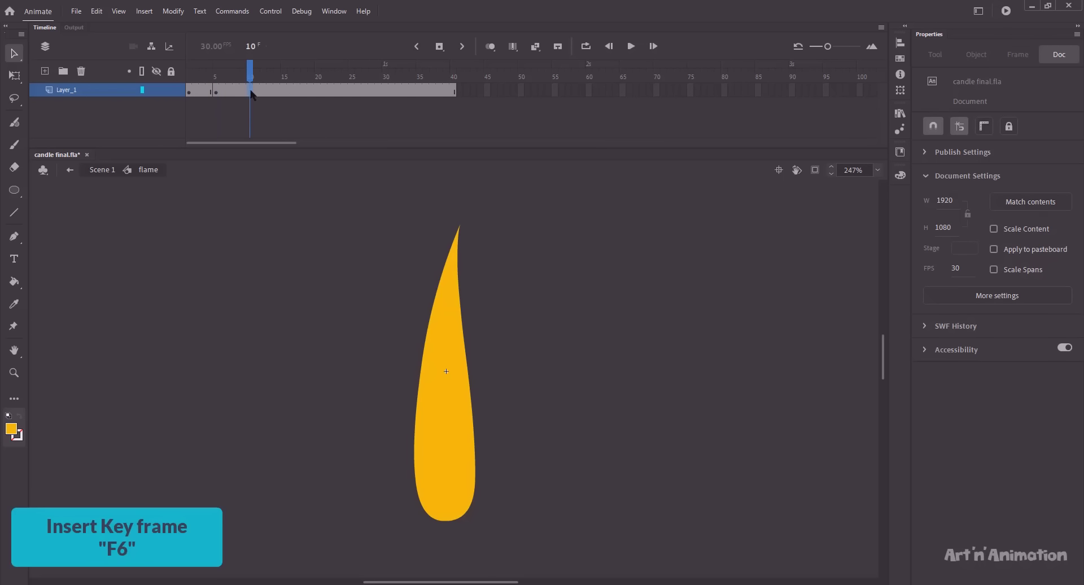
key("F6")
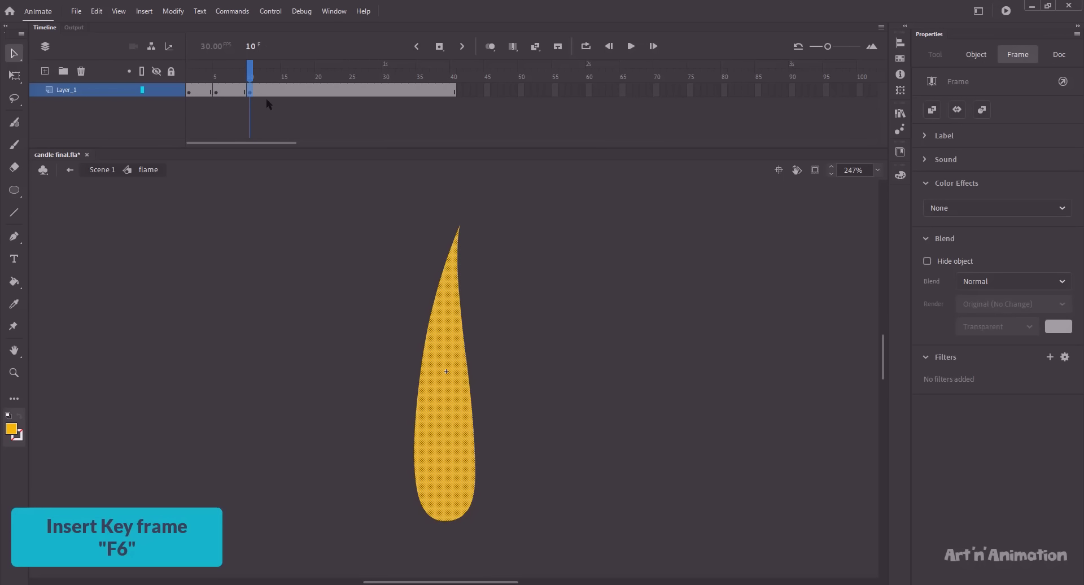
left_click(370, 301)
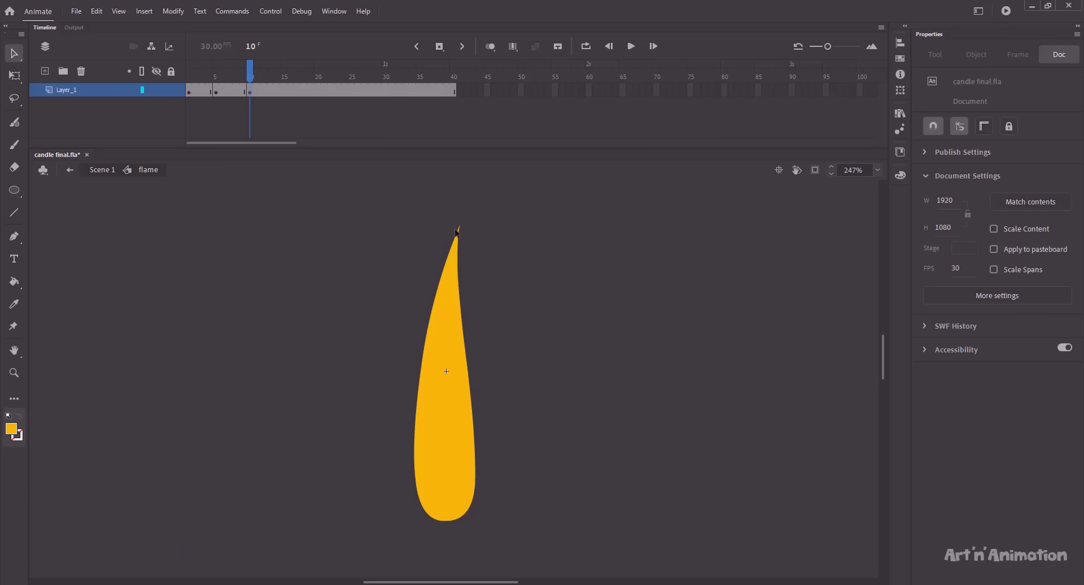
left_click_drag(460, 225, 460, 229)
left_click_drag(459, 286, 455, 276)
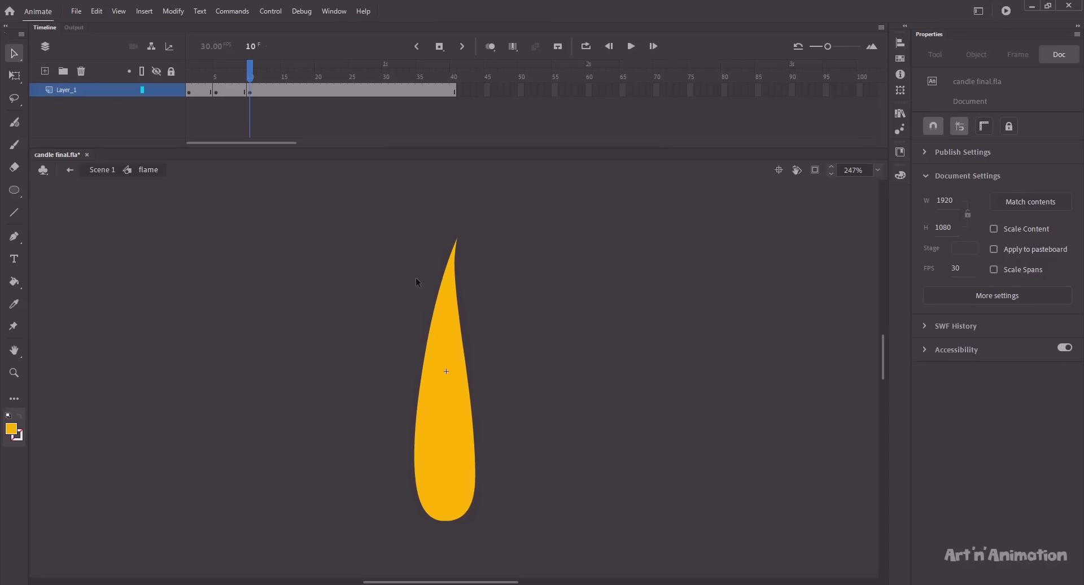
- Insert a keyframe at frame 15 and bend the flame tip over to the left, making the shape about 203 px tall
left_click(283, 91)
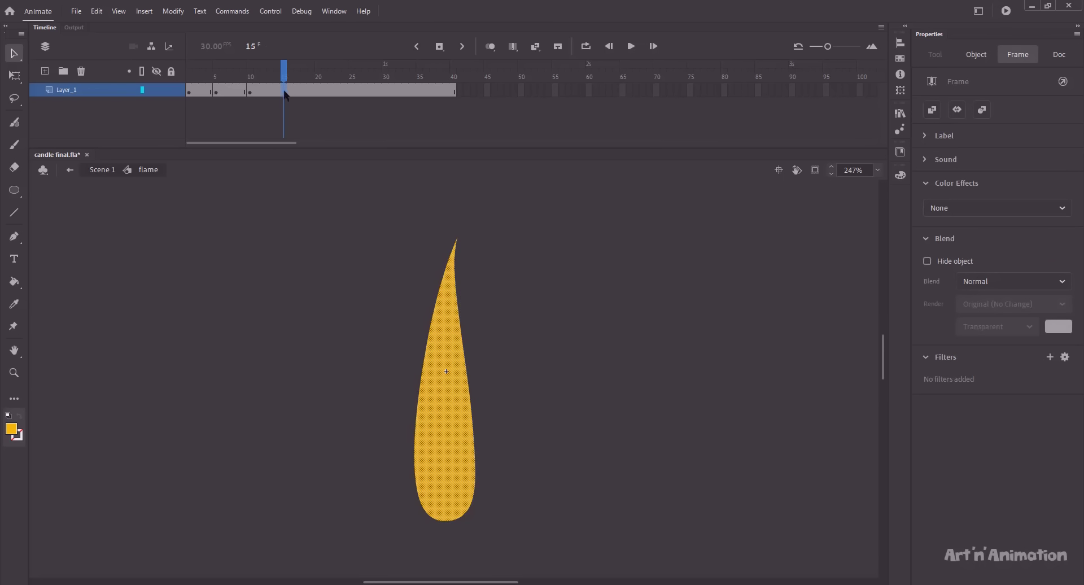
key("F6")
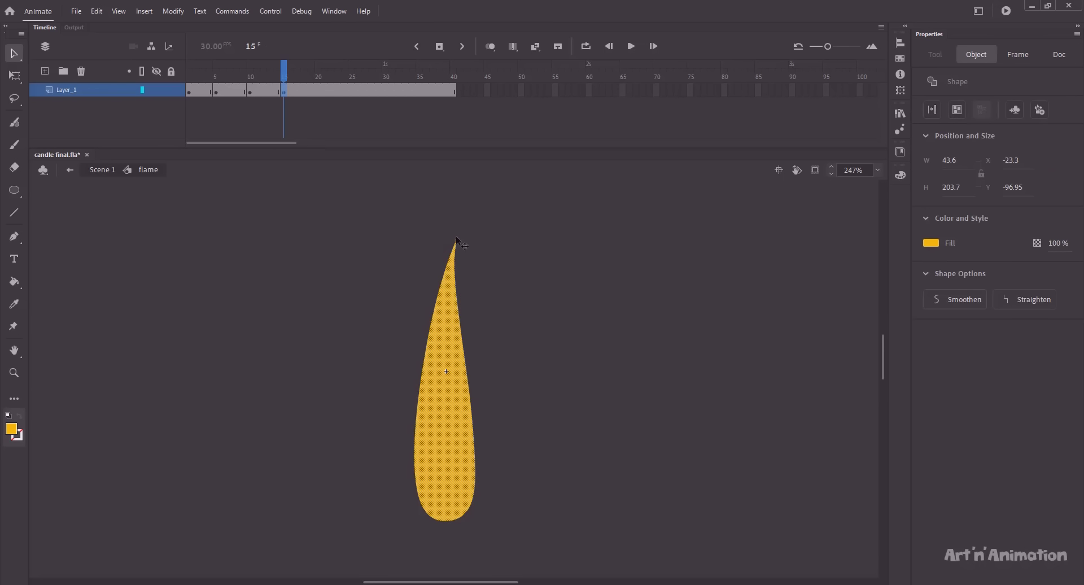
mouse_move(457, 239)
left_mouse_down()
mouse_move(436, 242)
mouse_move(439, 262)
mouse_move(438, 246)
left_mouse_up()
key("ctrl+z")
left_click(387, 240)
- Insert a keyframe at frame 20, adjust the flame's upper left curve and pull its left-leaning tip down
left_click_drag(283, 77, 311, 78)
left_click(318, 91)
key("F6")
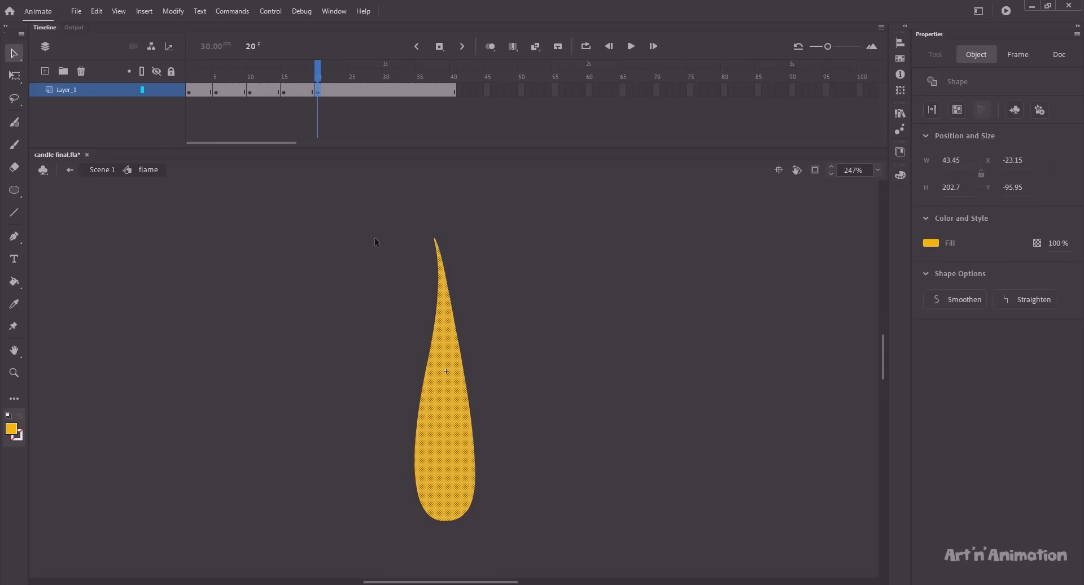
left_click(375, 238)
left_click_drag(439, 296, 440, 294)
left_click_drag(435, 239, 435, 260)
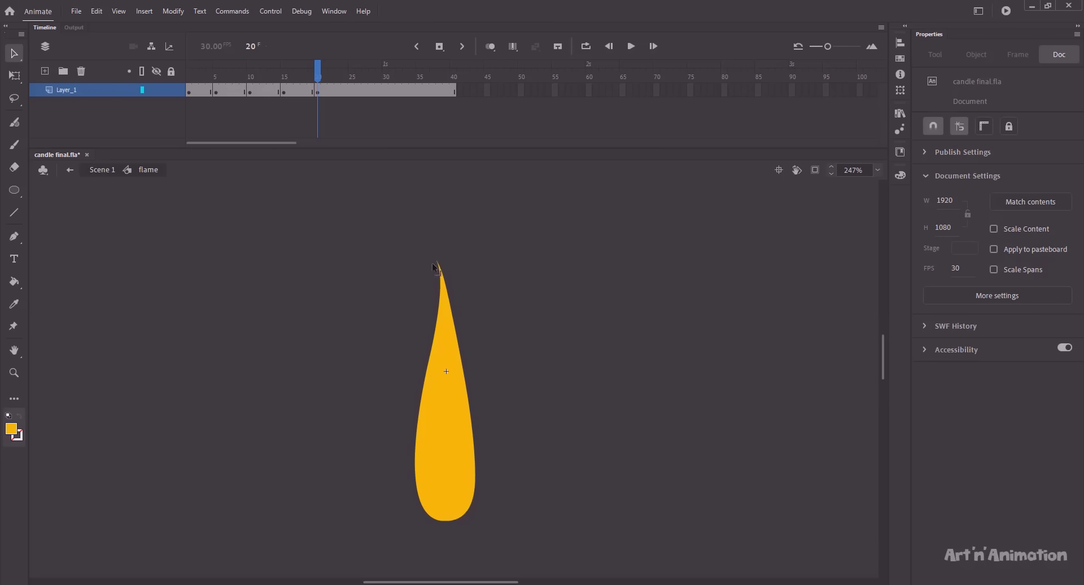
- Insert a keyframe at frame 25, raise and centre the flame tip, and narrow the body into a symmetrical shape
left_click_drag(298, 76, 350, 76)
left_click(351, 90)
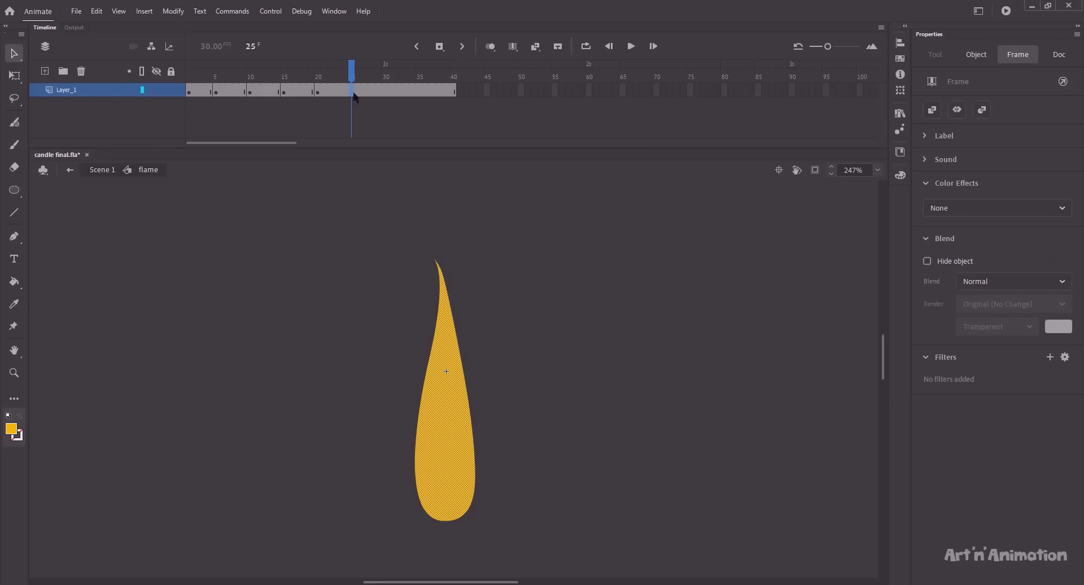
key("F6")
left_click(403, 231)
left_click_drag(438, 258, 444, 238)
left_click_drag(429, 364, 454, 368)
left_click_drag(445, 243, 446, 243)
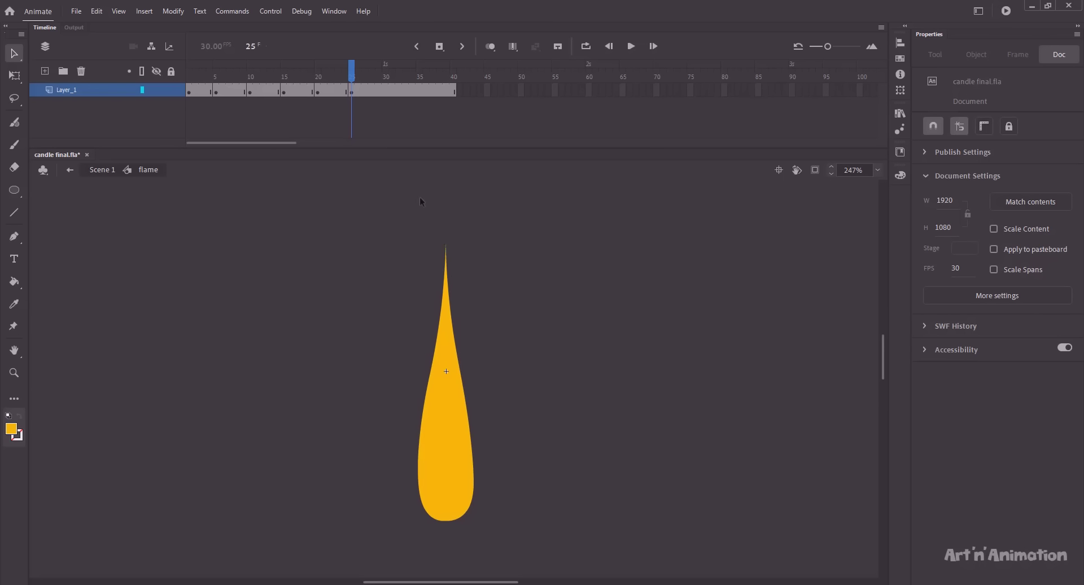
- Insert a keyframe at frame 30, stretch the flame tip upward and straighten the upper right edge
mouse_move(351, 76)
left_mouse_down()
mouse_move(332, 77)
mouse_move(365, 77)
left_mouse_up()
left_click(386, 90)
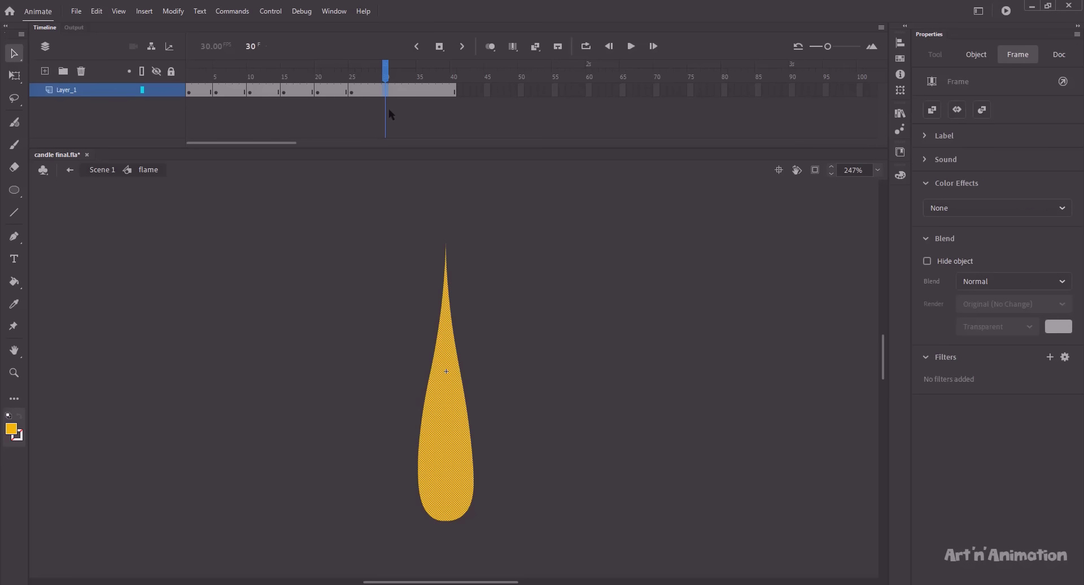
key("F6")
left_click(388, 108)
left_click_drag(451, 225, 446, 217)
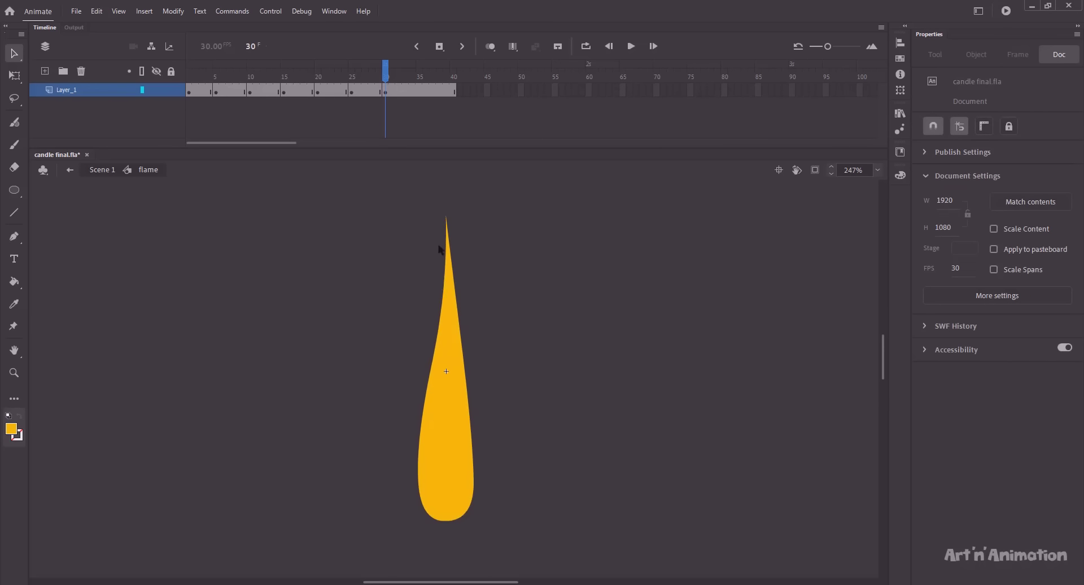
- Insert a keyframe at frame 35 and move the flame tip slightly down and to the right
left_click(419, 90)
key("F6")
left_click(443, 287)
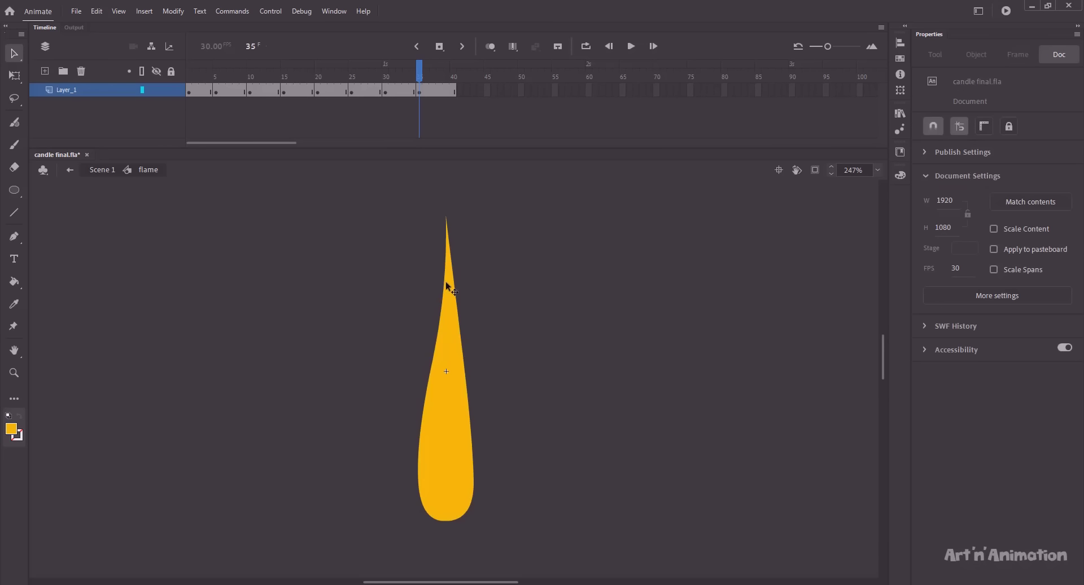
left_click_drag(446, 218, 450, 231)
- Copy the frame 1 keyframe to frame 40 so the flame animation loops
left_click(452, 90)
left_click(208, 91)
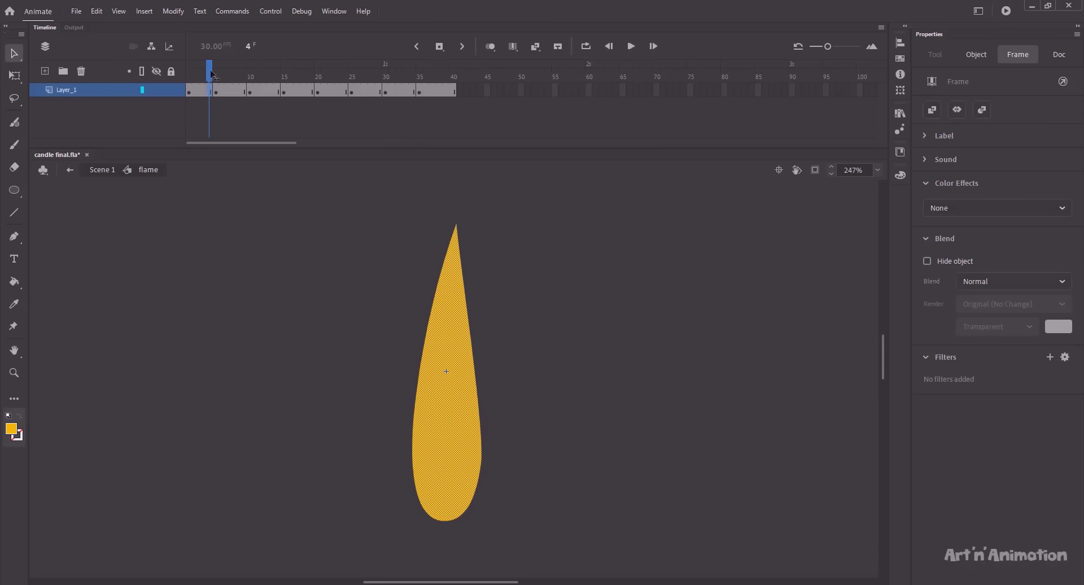
left_click_drag(209, 73, 171, 107)
- Create shape tweens between all the flame keyframes from frame 1 to frame 40 and play the animation from frame 1
left_click(202, 92)
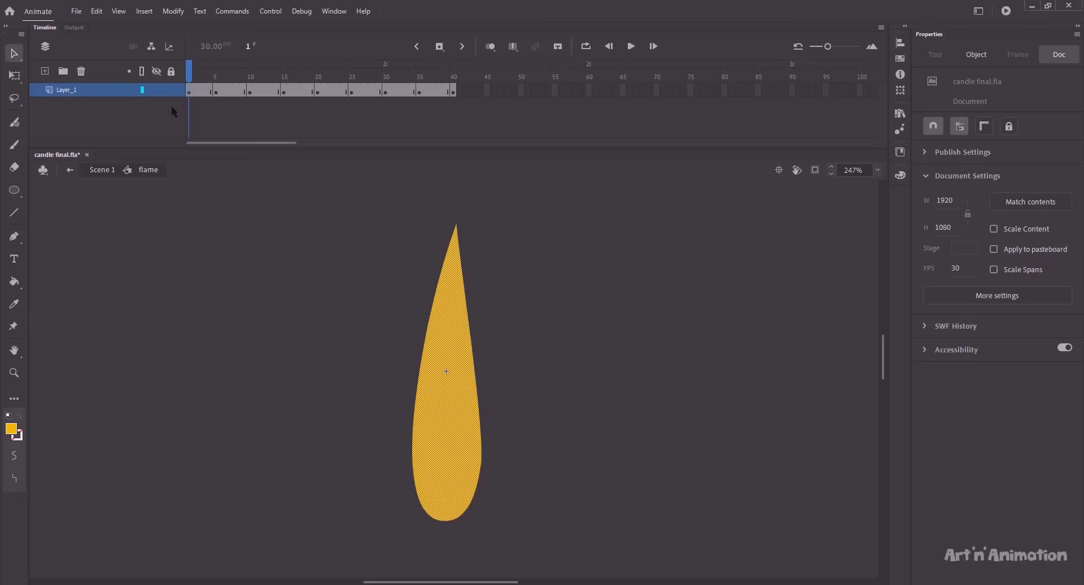
left_click_drag(203, 91, 440, 78)
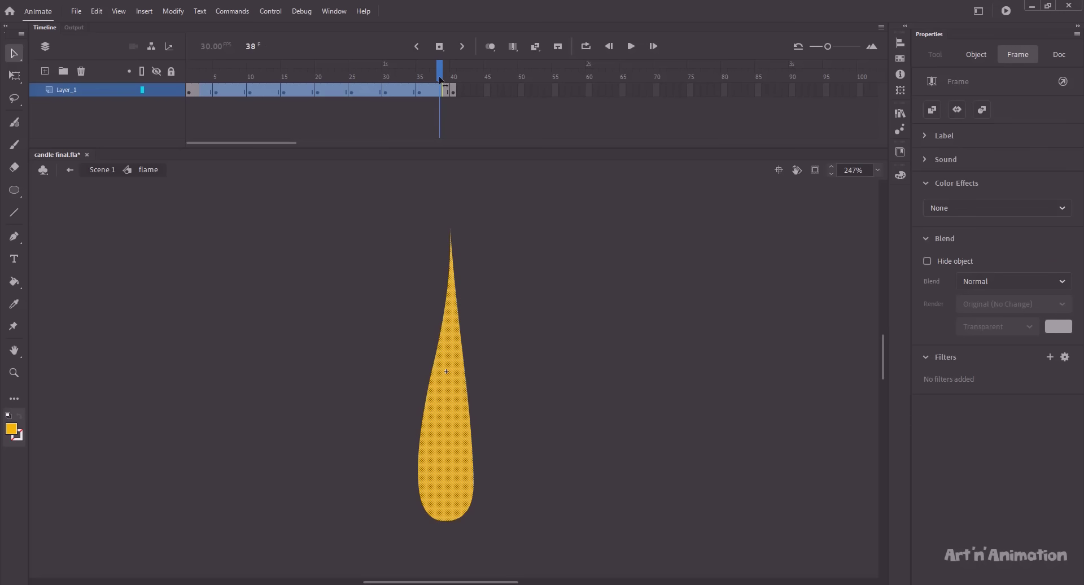
right_click(431, 94)
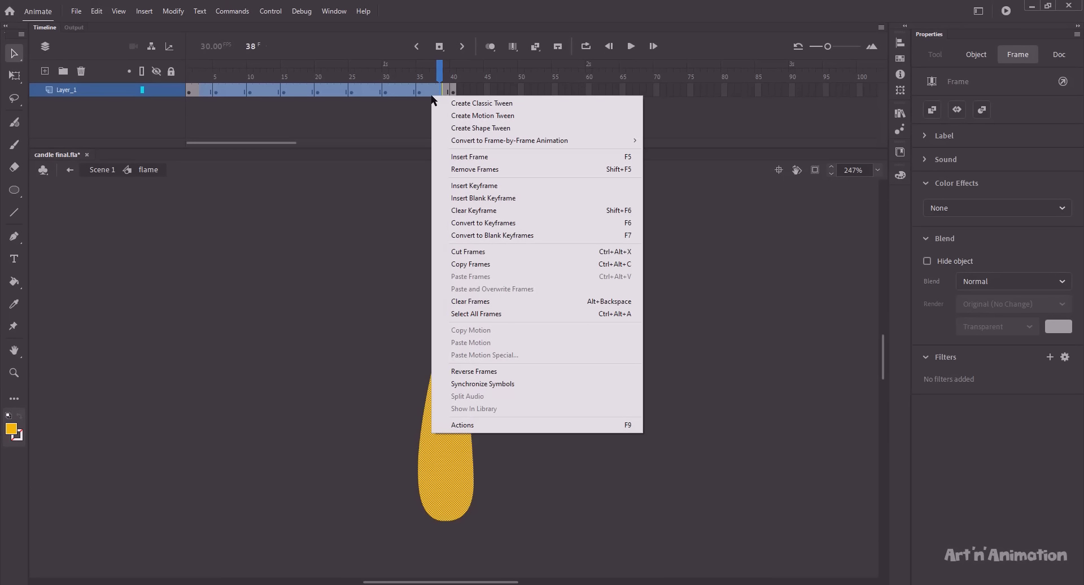
left_click(452, 127)
left_click(441, 78)
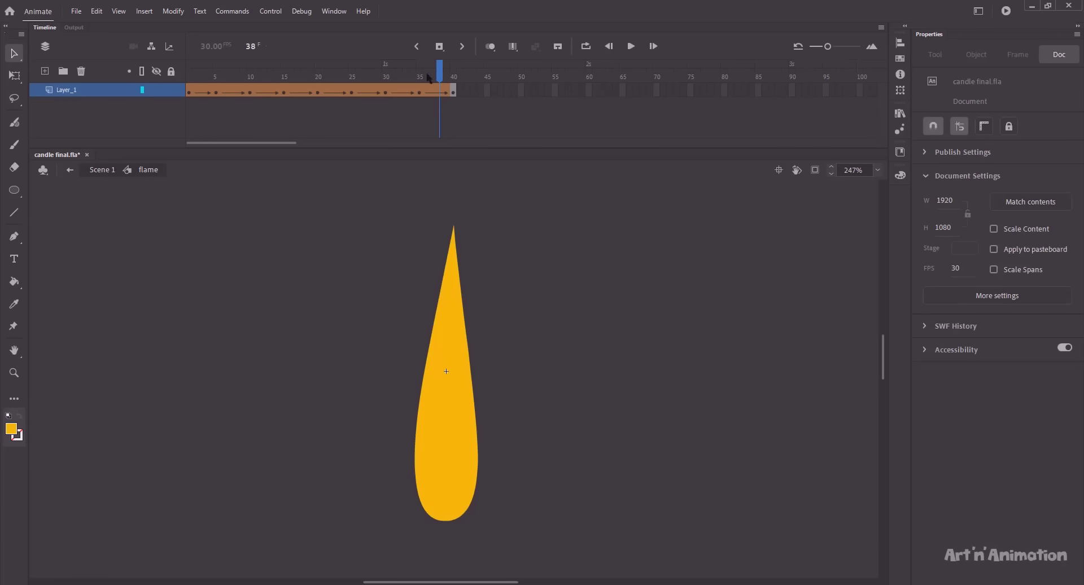
left_click_drag(441, 78, 188, 76)
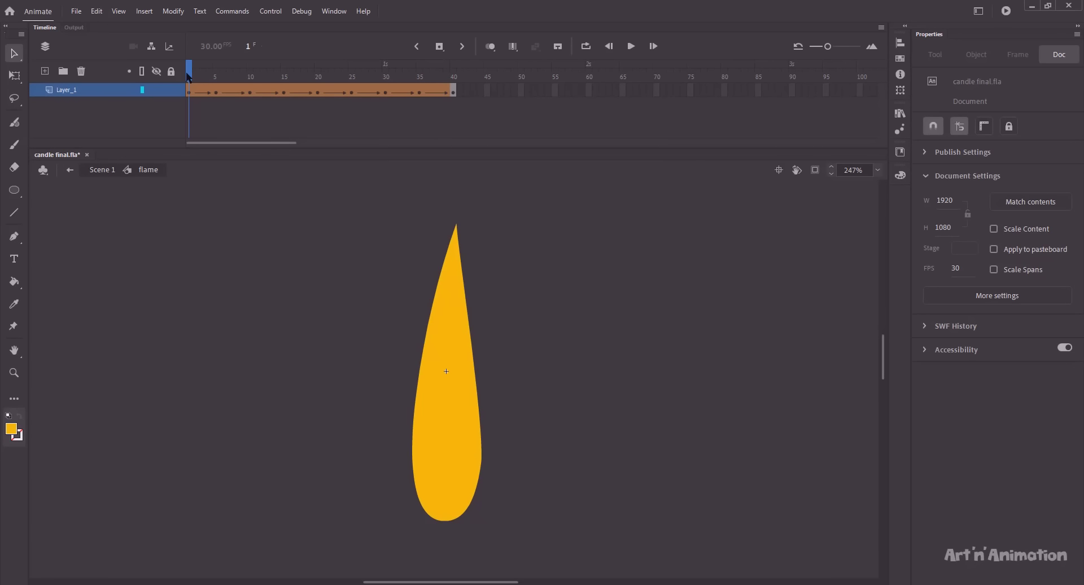
key("Return")
- Pull the flame's left edge slightly inward at frame 1 and copy that keyframe over the one at frame 40
left_click(188, 77)
left_click_drag(427, 339, 432, 335)
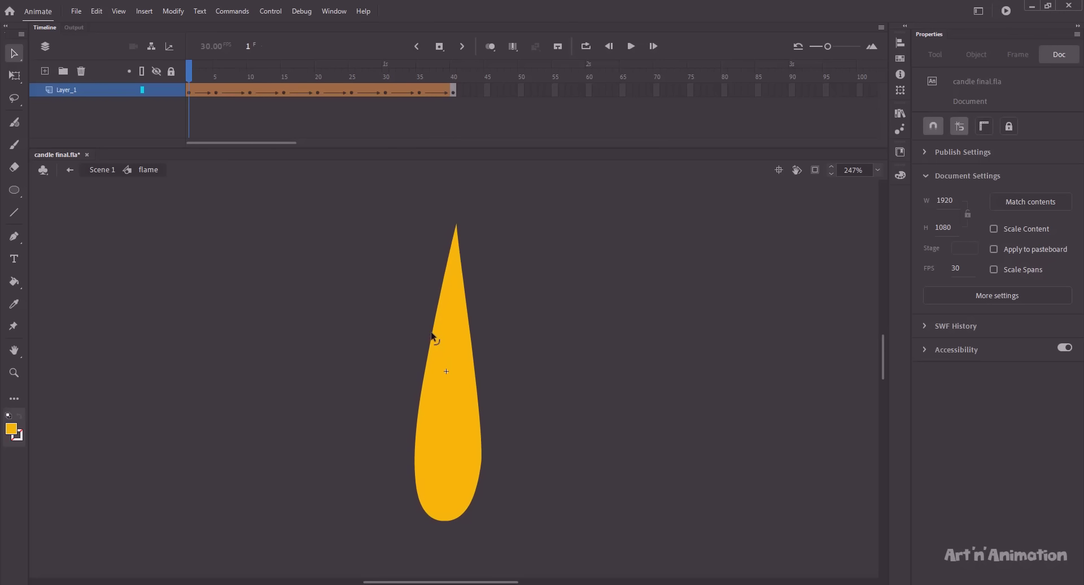
left_click(189, 92)
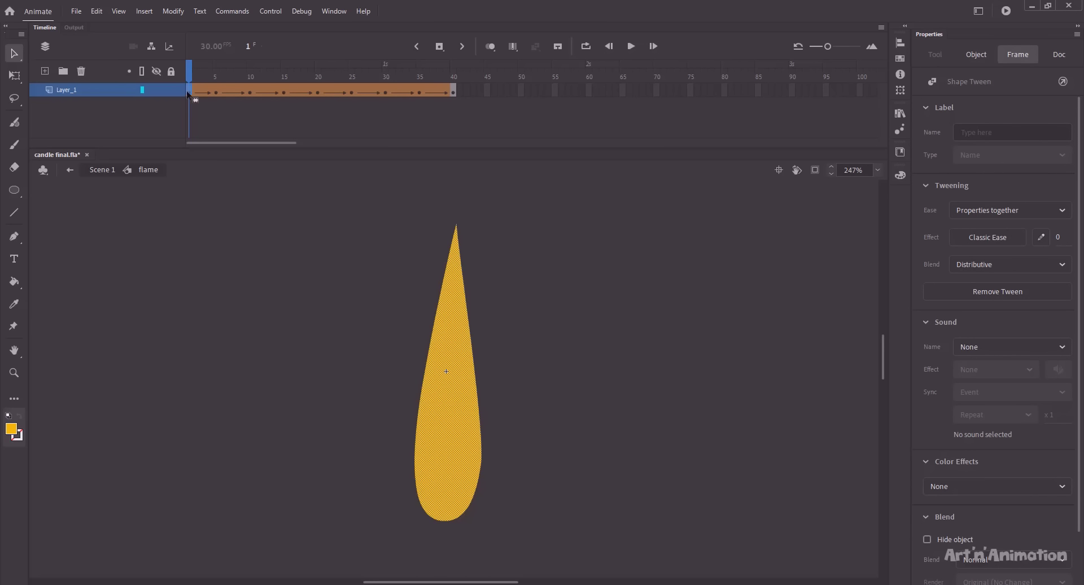
left_click(452, 91)
left_click(151, 191)
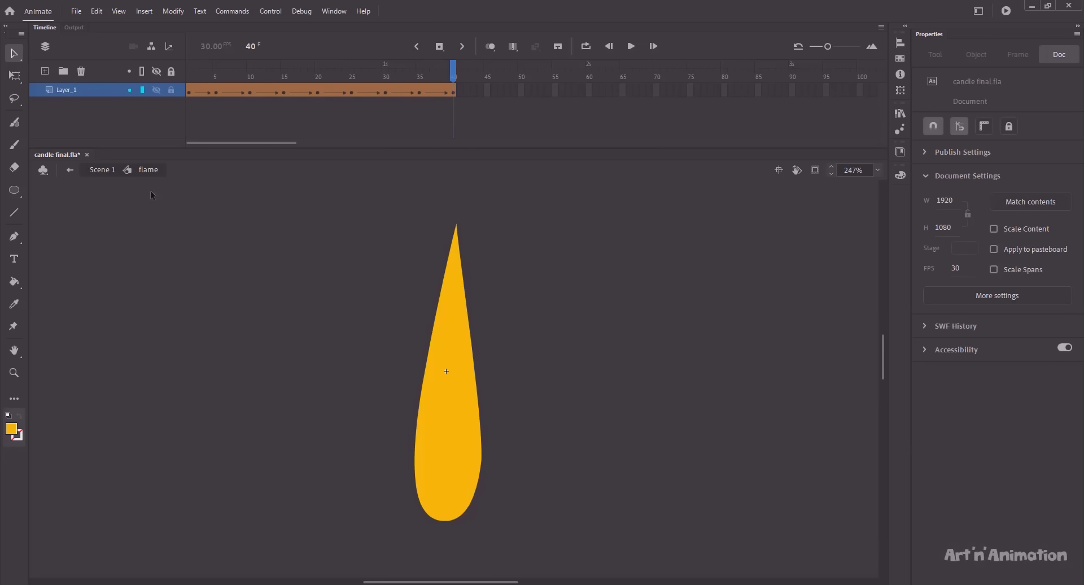
- Return to Scene 1 and convert the flame instance to a graphic symbol named candle flame
left_click(110, 170)
left_click(451, 341)
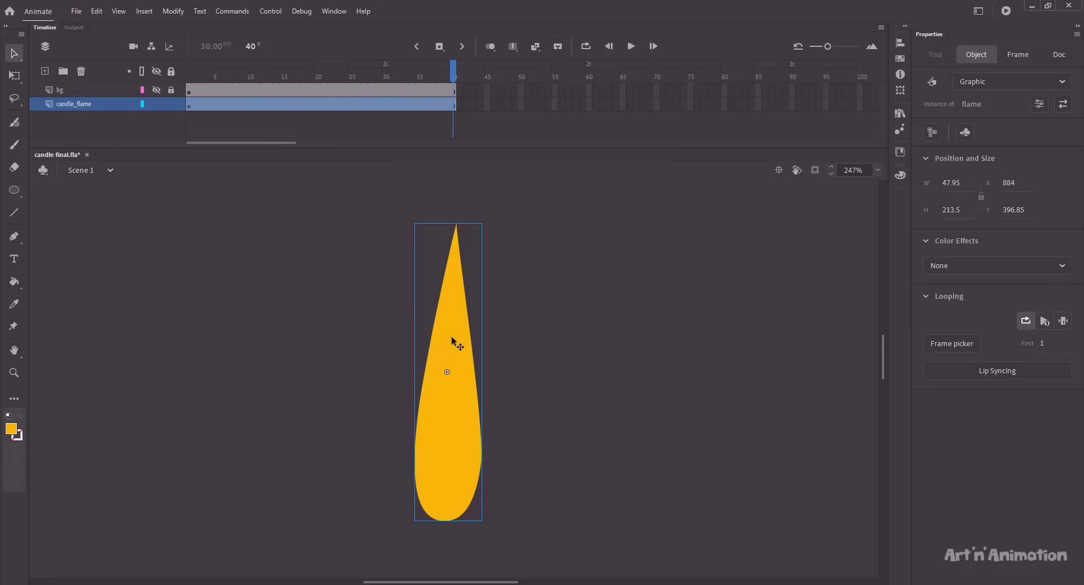
key("F8")
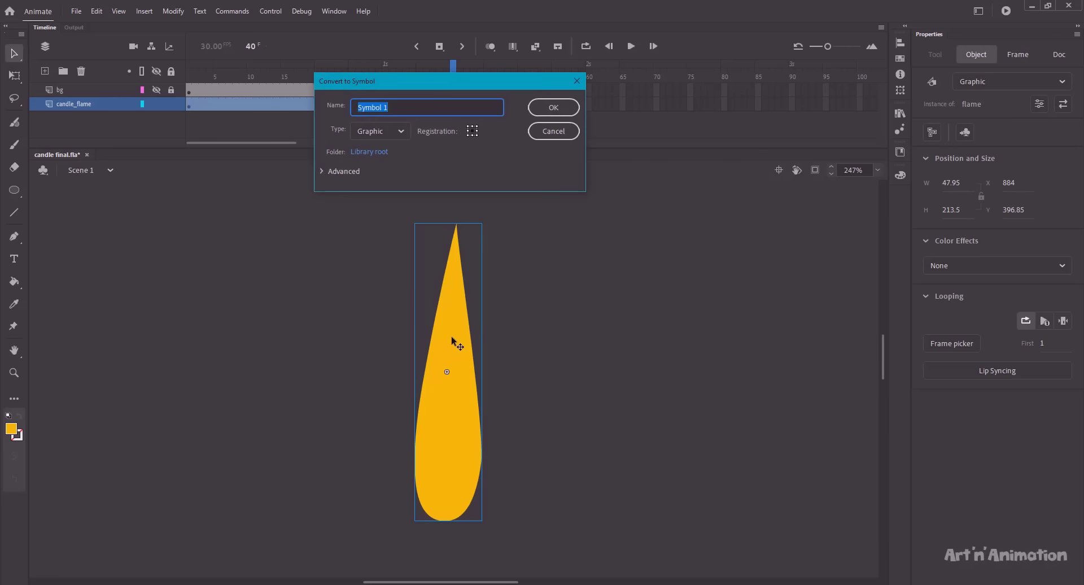
type("can")
key("BackSpace")
key("BackSpace")
type("andle_flame")
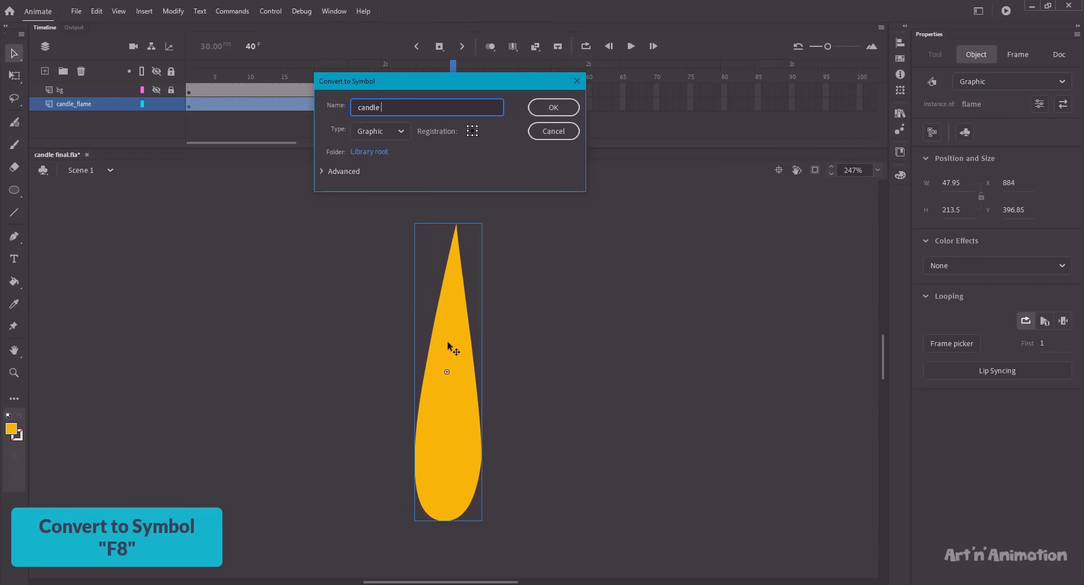
key("Return")
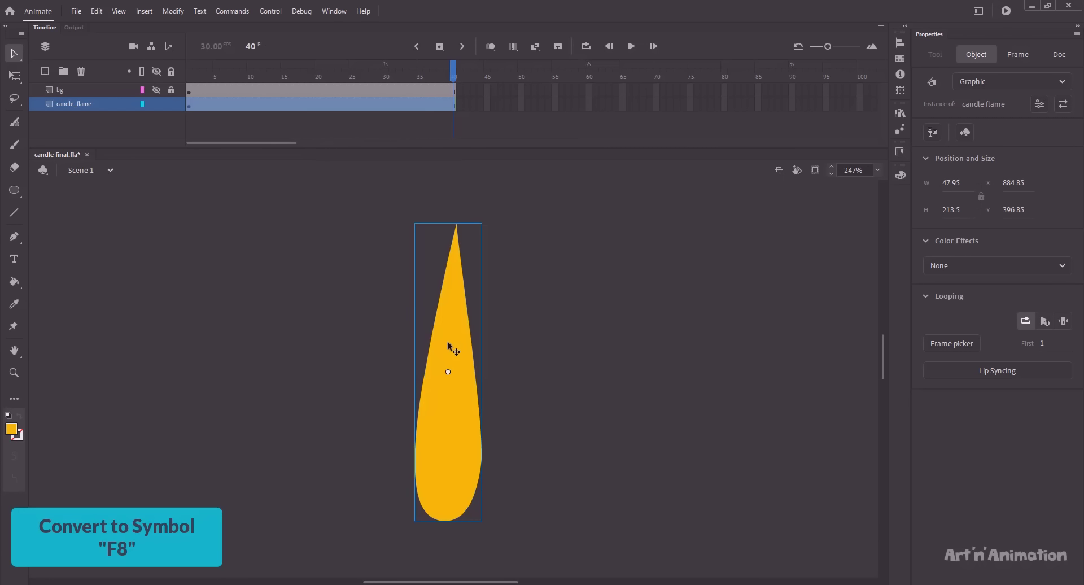
- Open the candle flame symbol for editing and extend its layer to frame 40
double_click(450, 346)
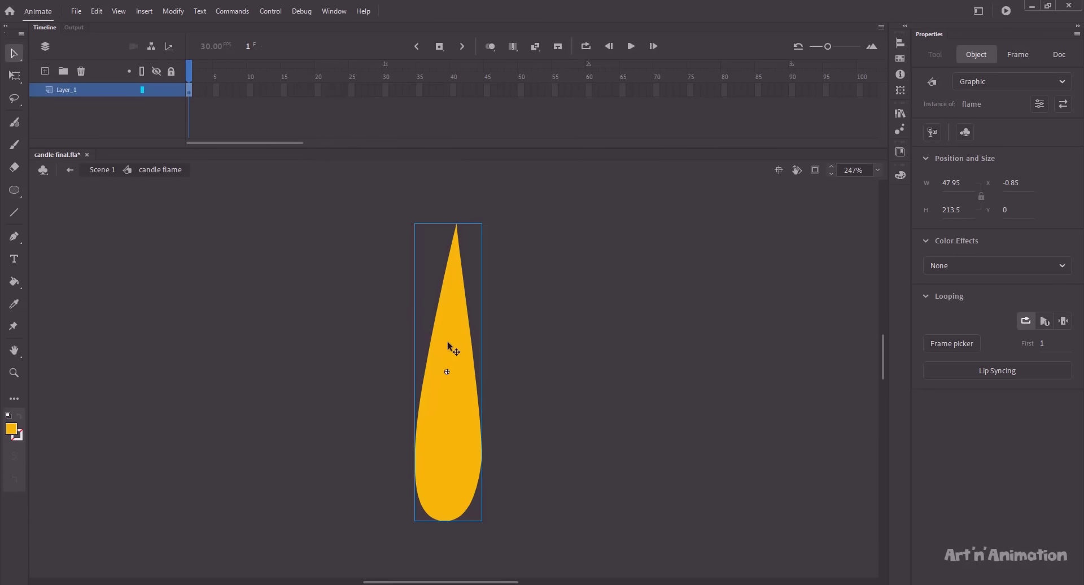
left_click(453, 90)
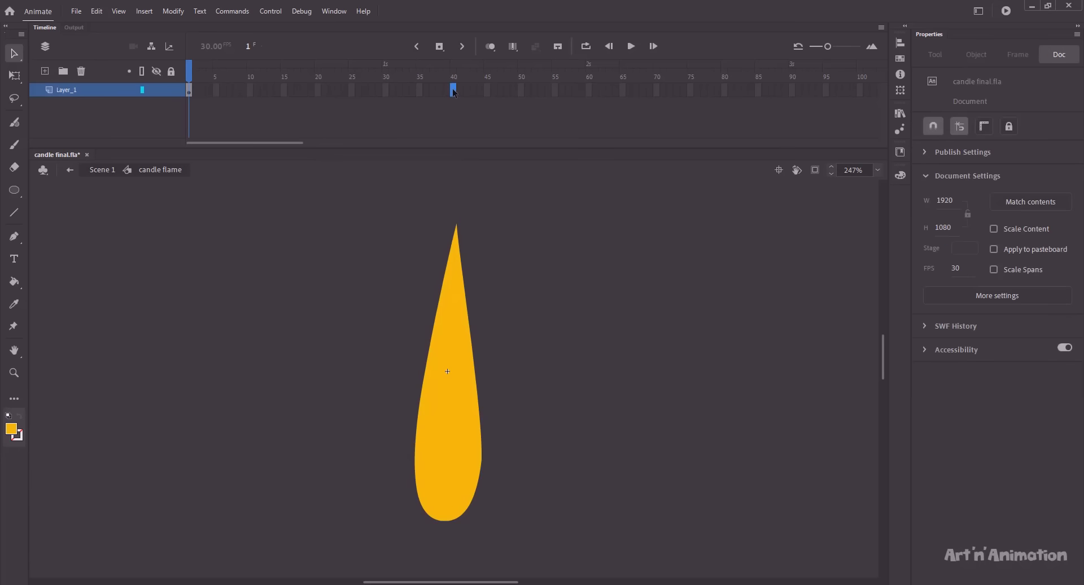
key("F5")
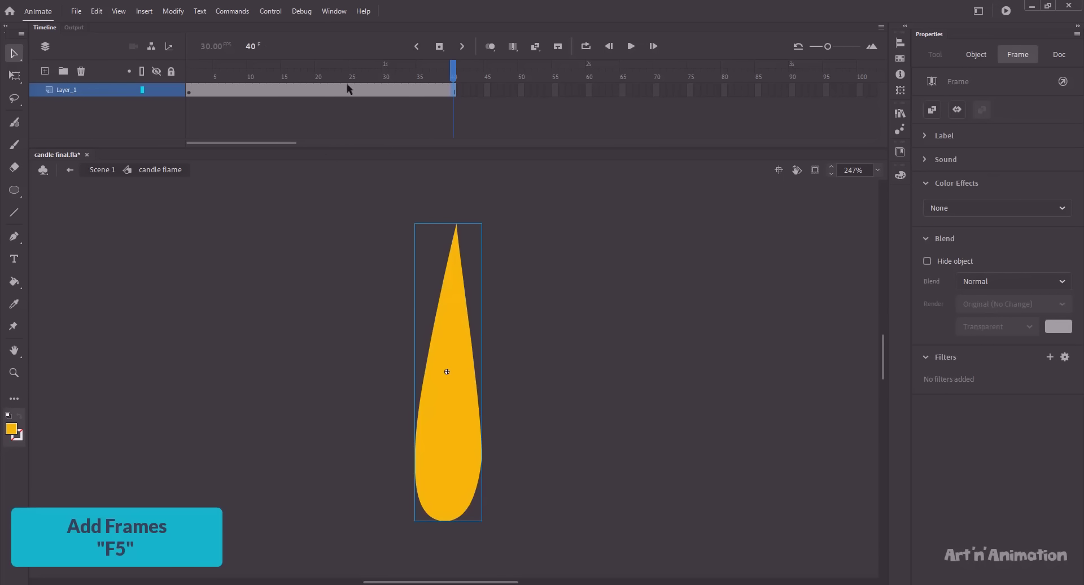
- Add a new layer above the flame and paste a copy of the flame in place on it
left_click(45, 71)
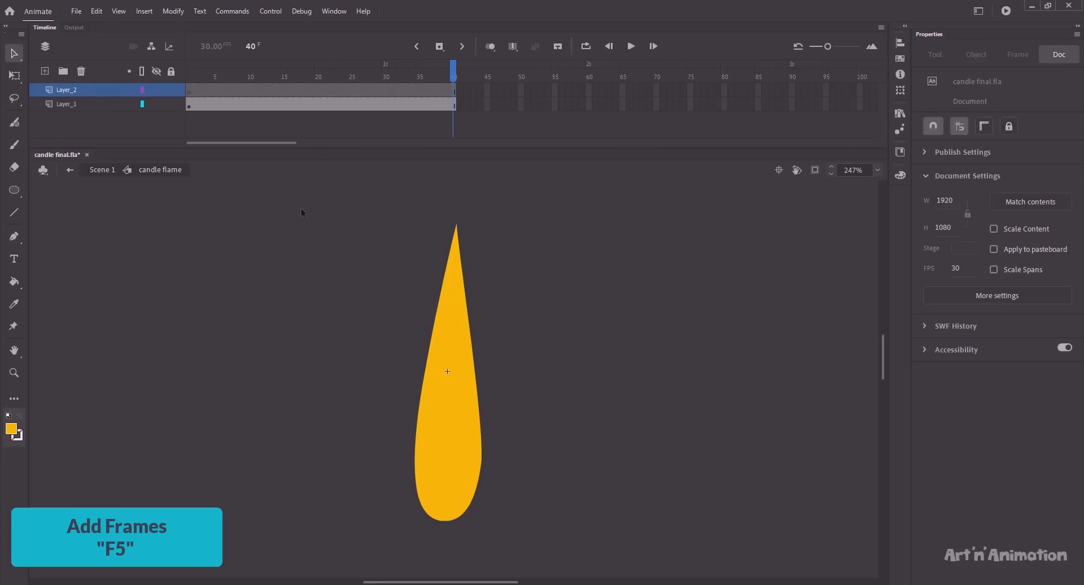
left_click(459, 291)
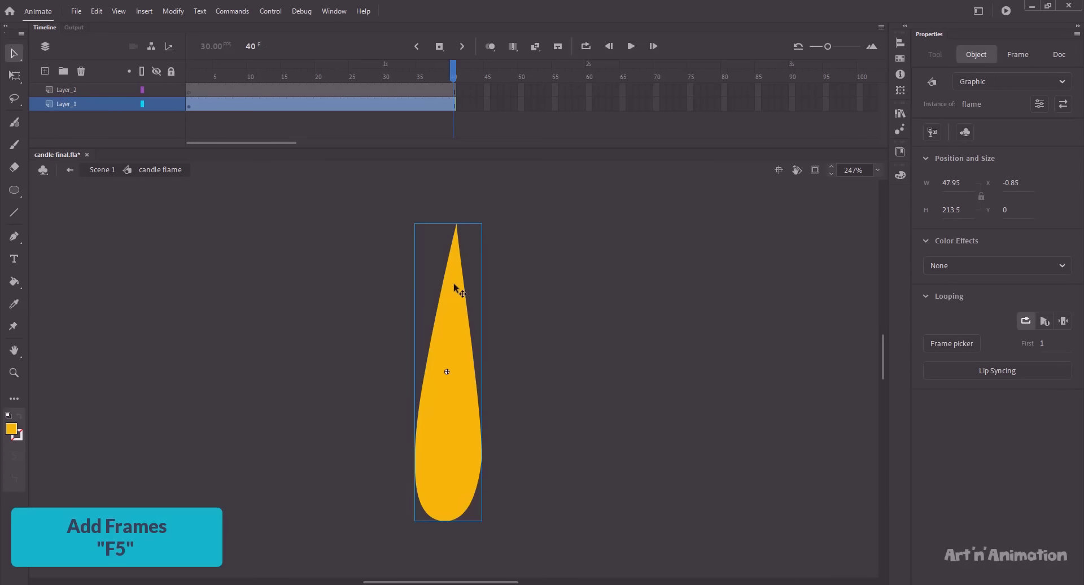
key("ctrl+c")
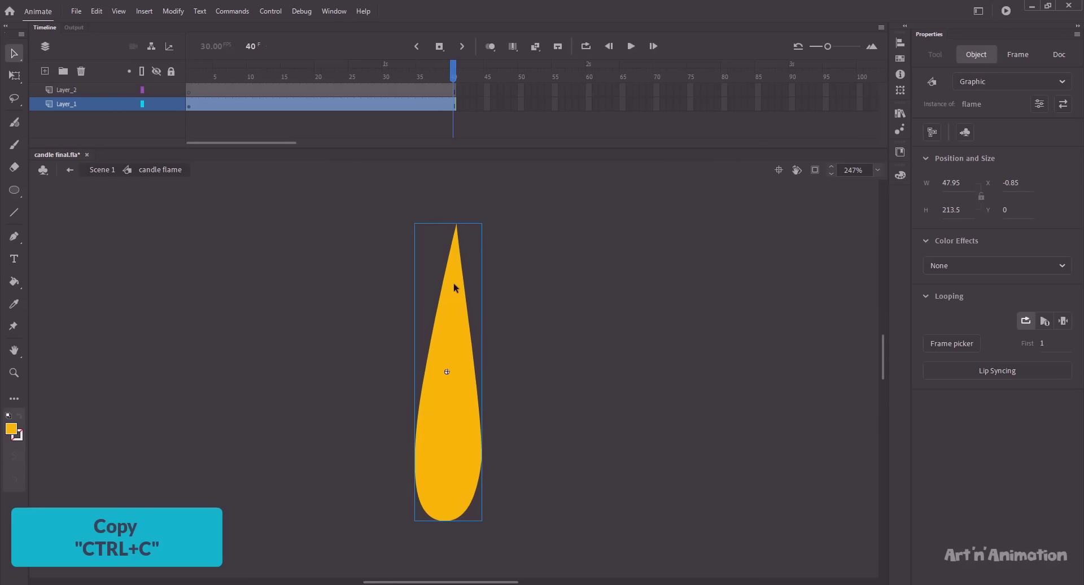
left_click(89, 93)
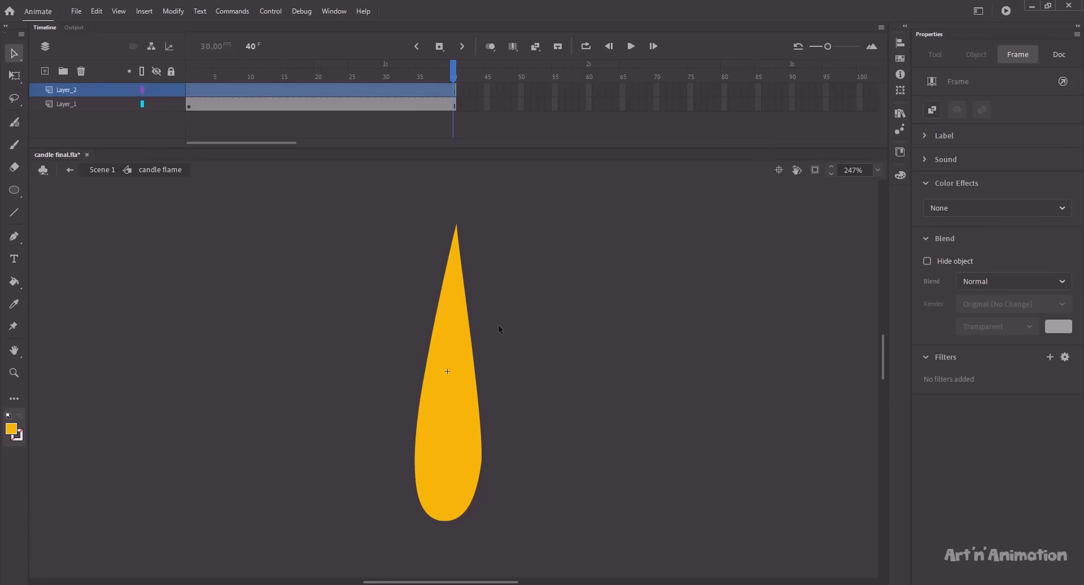
key("ctrl+shift+v")
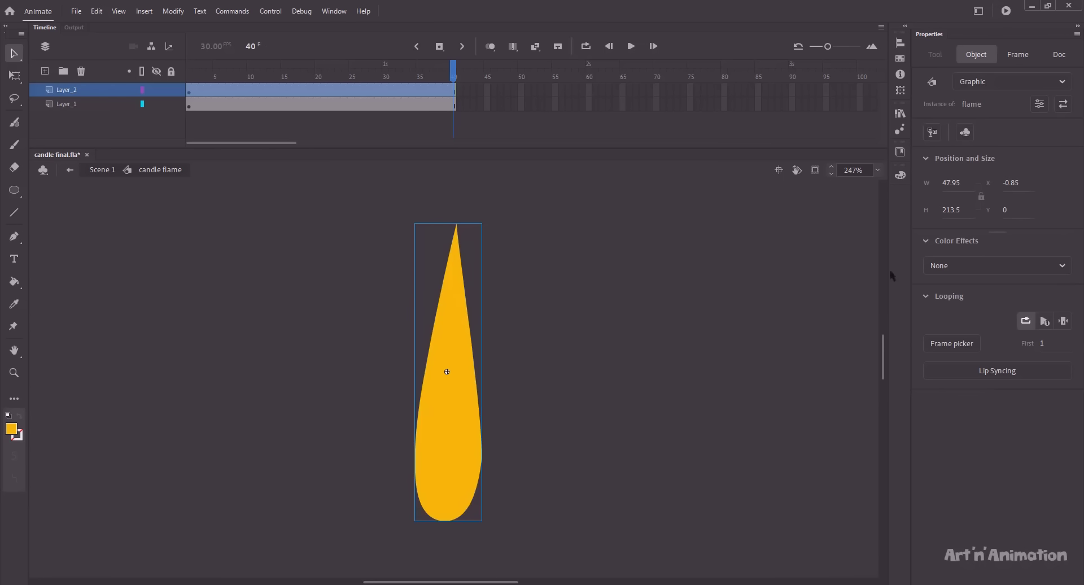
- Apply a yellow tint (red 255, green 255, blue 0) of about 52% to the flame copy
left_click(930, 266)
left_click(938, 323)
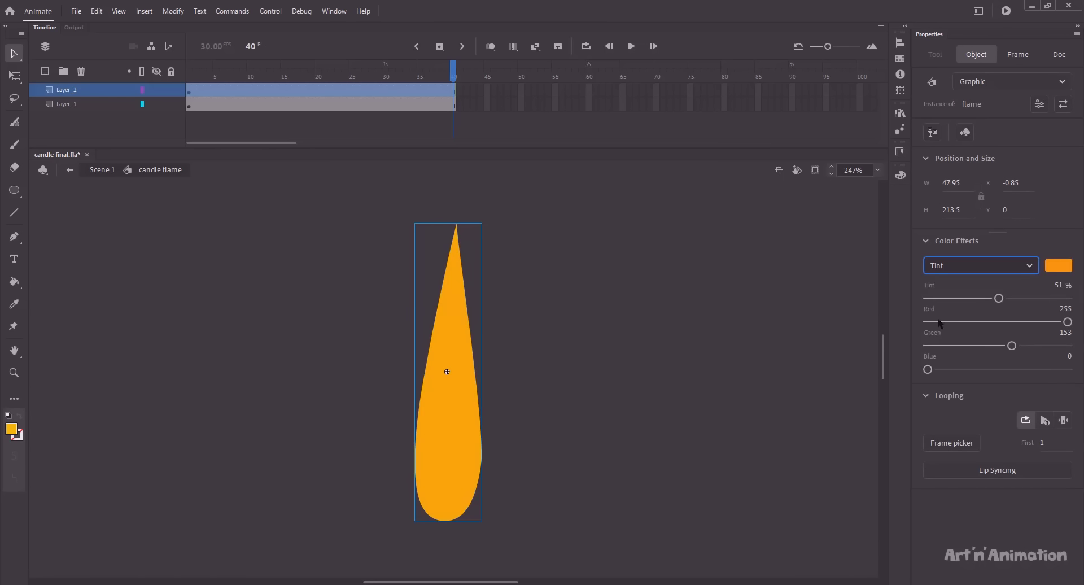
left_click(1052, 266)
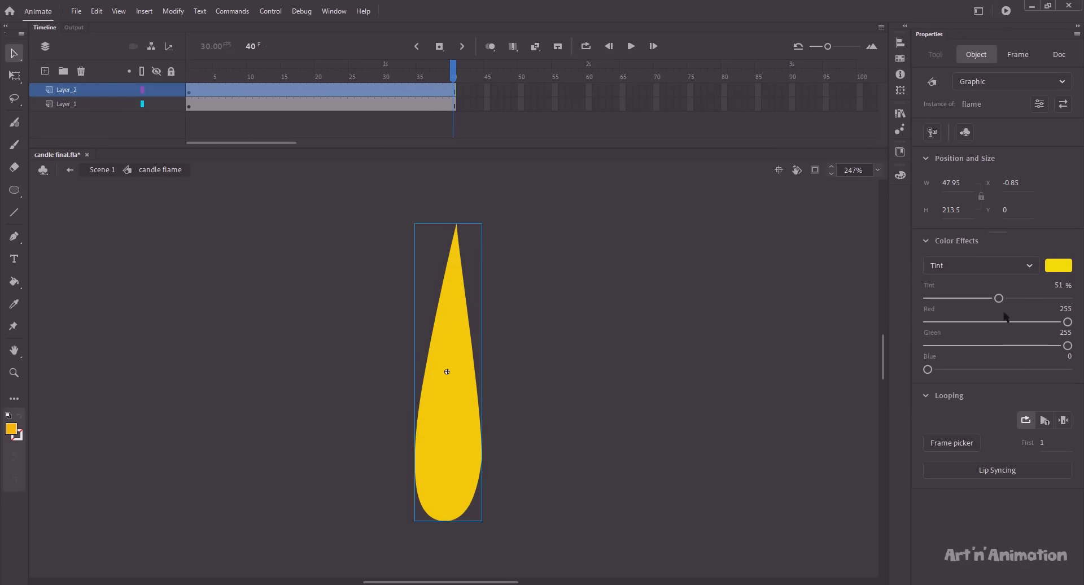
left_click_drag(998, 298, 1001, 298)
- Scale the yellow flame copy to 70%, move it down to the outer flame's base and play the animation
key("ctrl+alt+s")
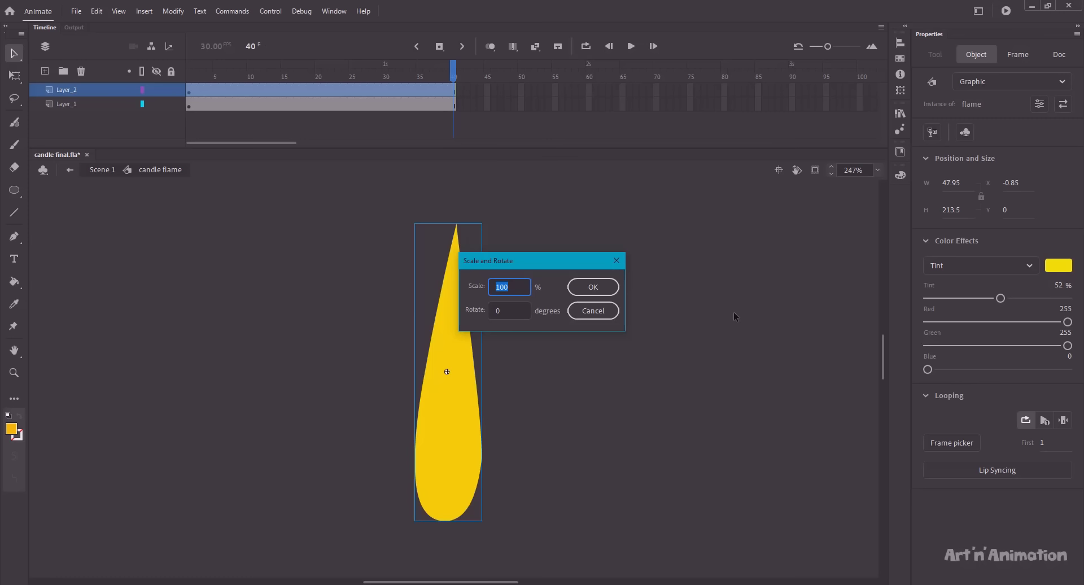
type("70")
key("Return")
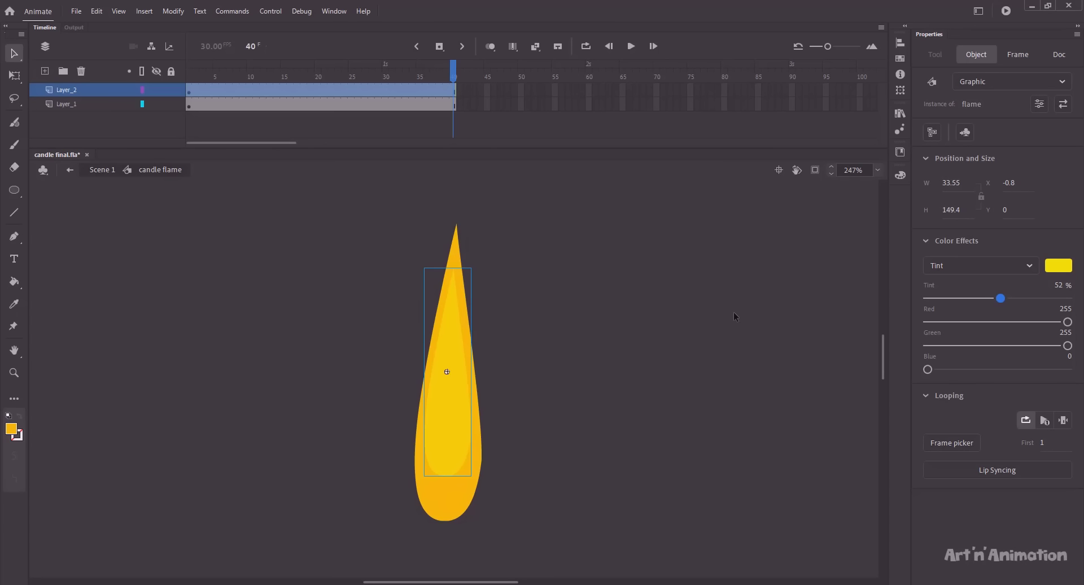
left_click_drag(443, 299, 445, 355)
left_click(333, 336)
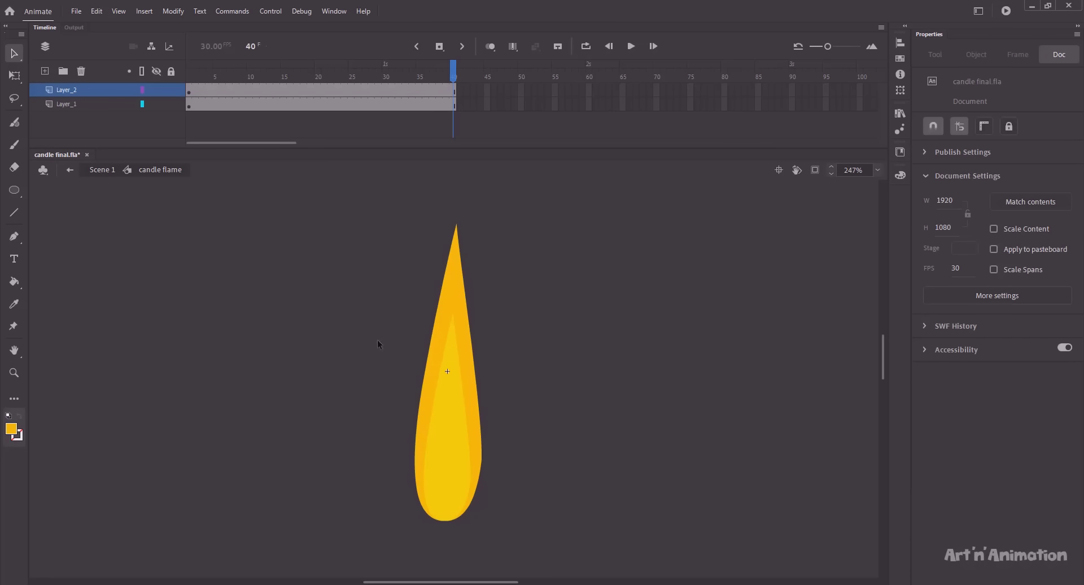
key("Return")
- Set the inner yellow flame's looping to start at frame 8
left_click(444, 383)
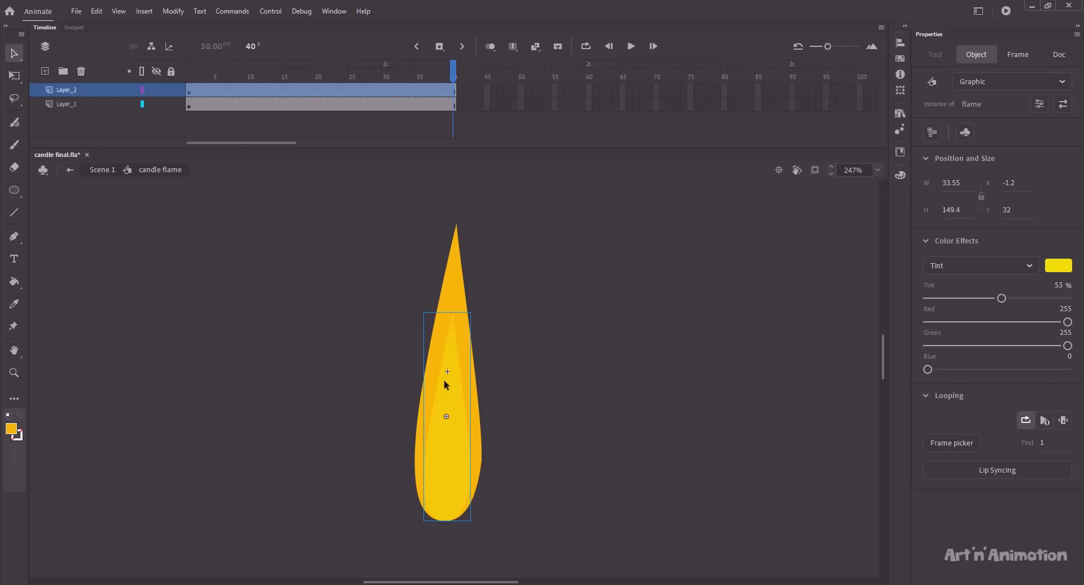
left_click(1042, 445)
type("08")
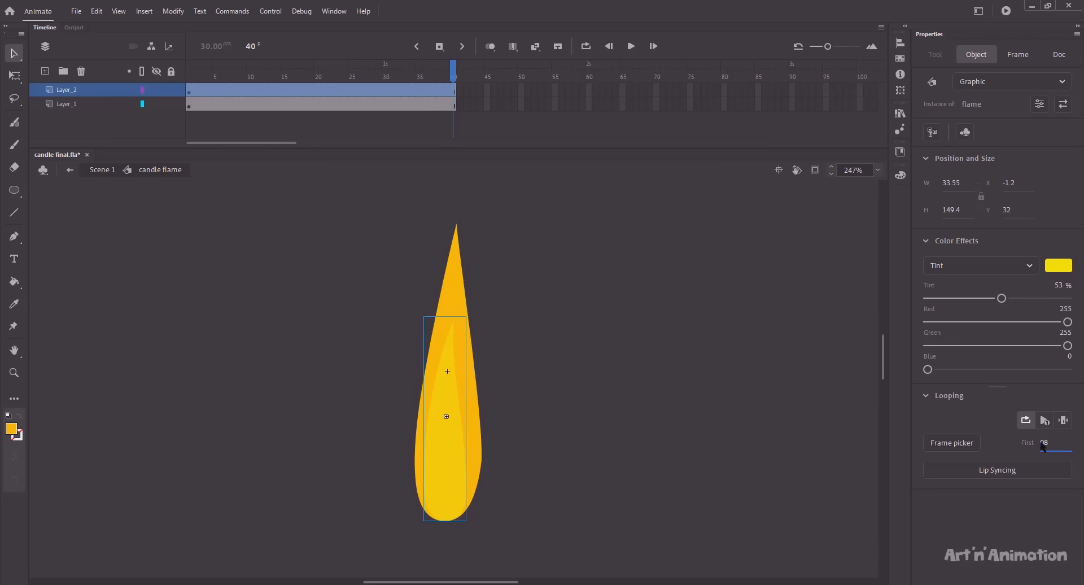
left_click(283, 350)
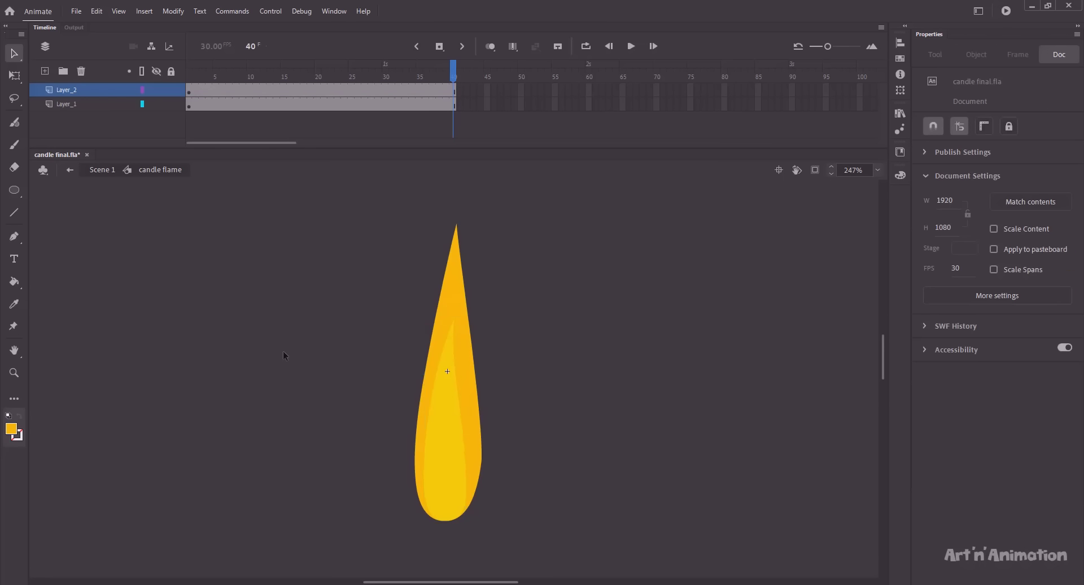
- Return to Scene 1, show the bg layer and place the candle flame above the middle candle's wick
left_click(100, 171)
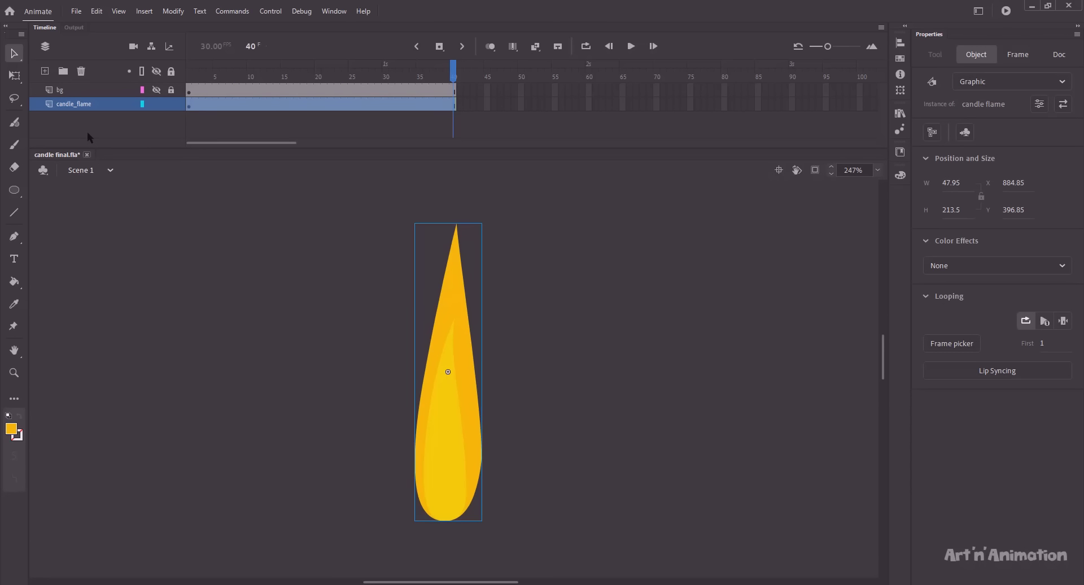
left_click(156, 89)
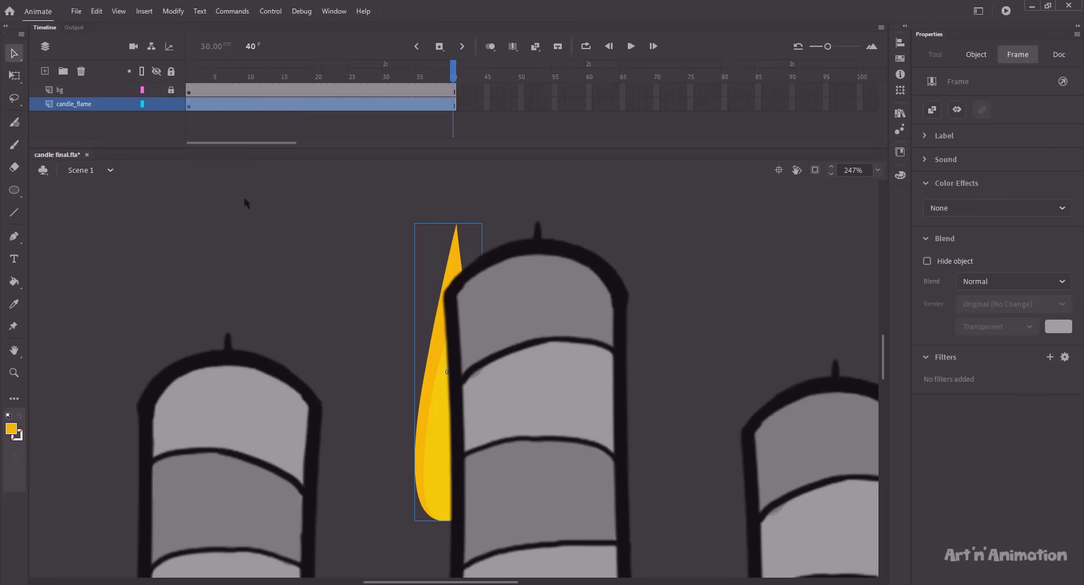
left_click(244, 198)
key("ctrl+2")
left_click(427, 353)
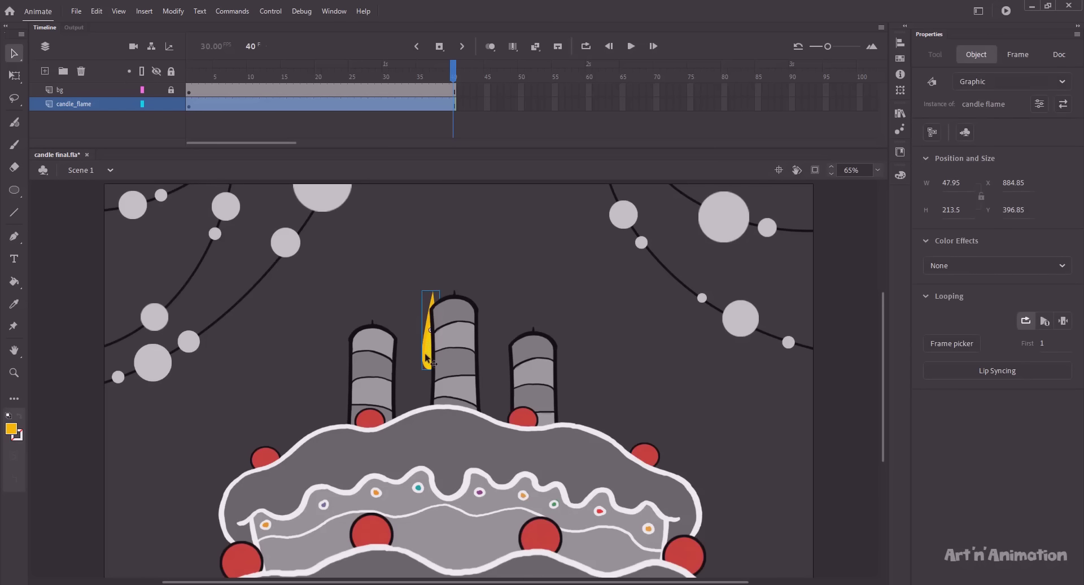
left_click_drag(427, 353, 451, 283)
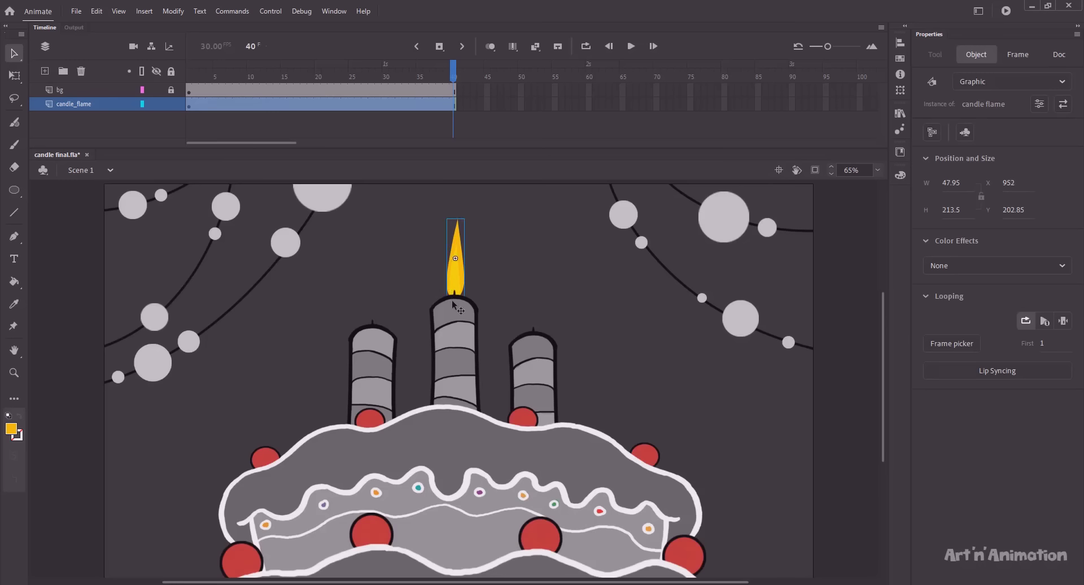
- Scale the candle flame to 80%, nudge it down onto the middle candle's wick and play the animation
key("ctrl+alt+s")
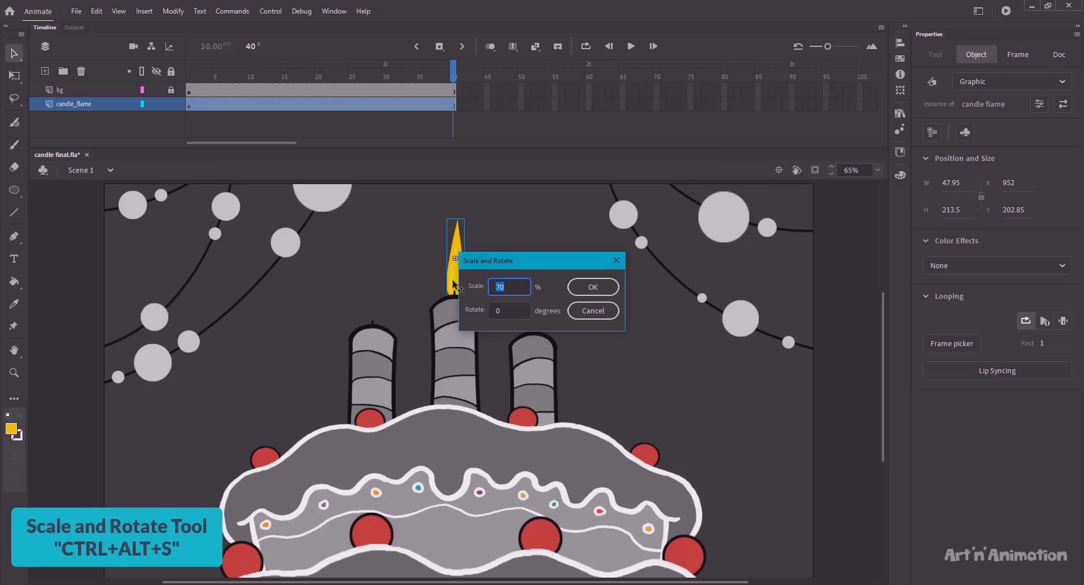
type("8")
key("Return")
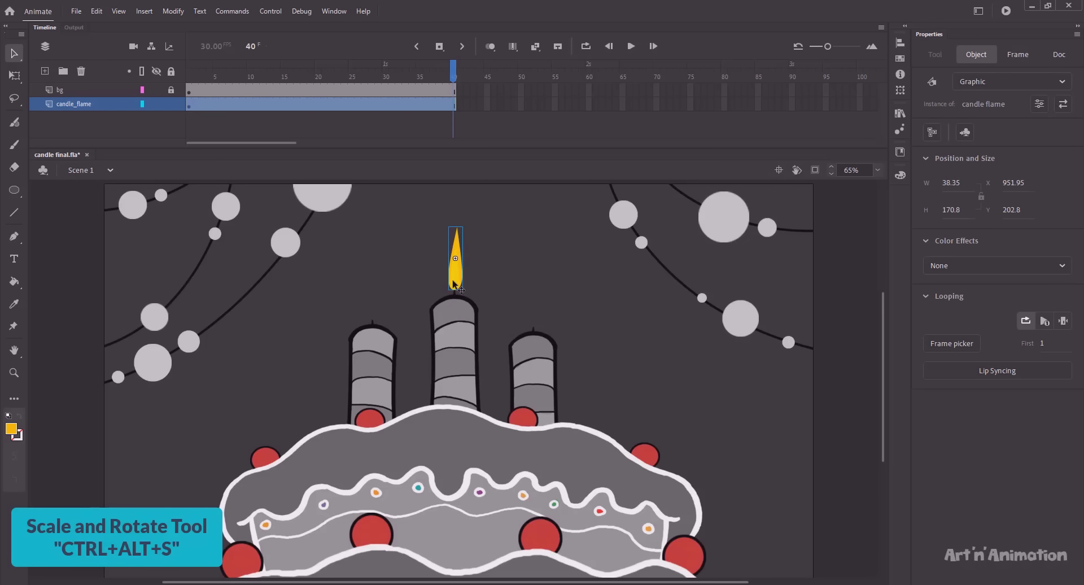
key("shift+Down")
key("Down")
key("Down")
key("Down")
key("Left")
key("Right")
key("Left")
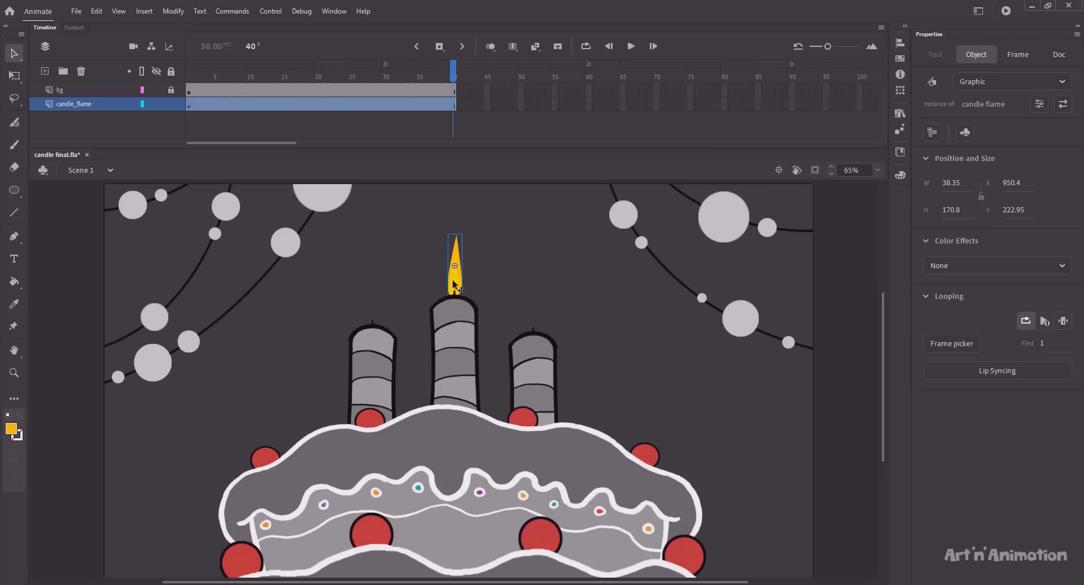
key("Return")
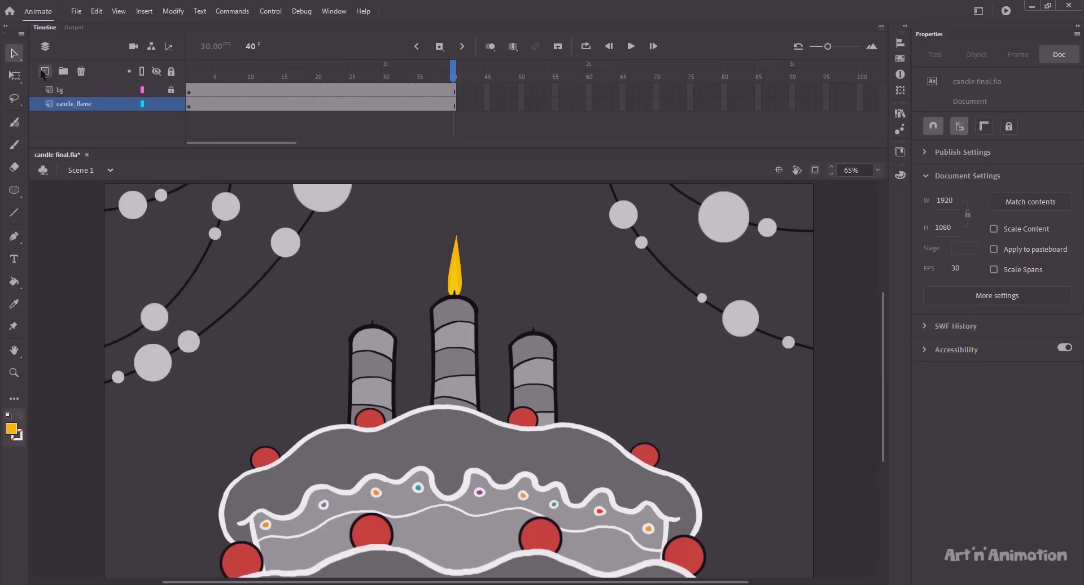
- Add a new layer above candle_flame and draw a small orange-yellow circle without a stroke above the left candle
left_click(44, 71)
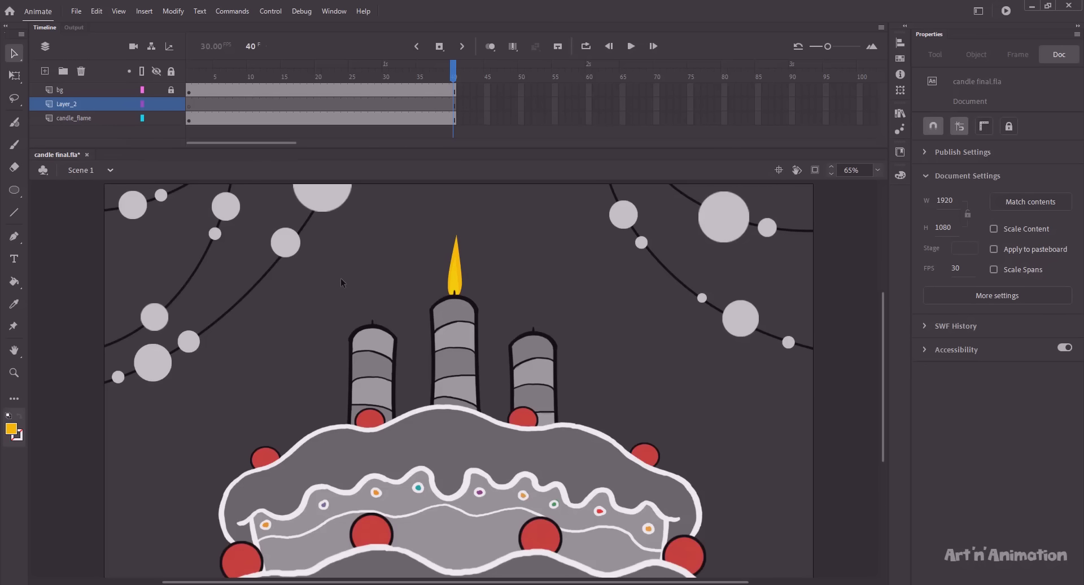
key("o")
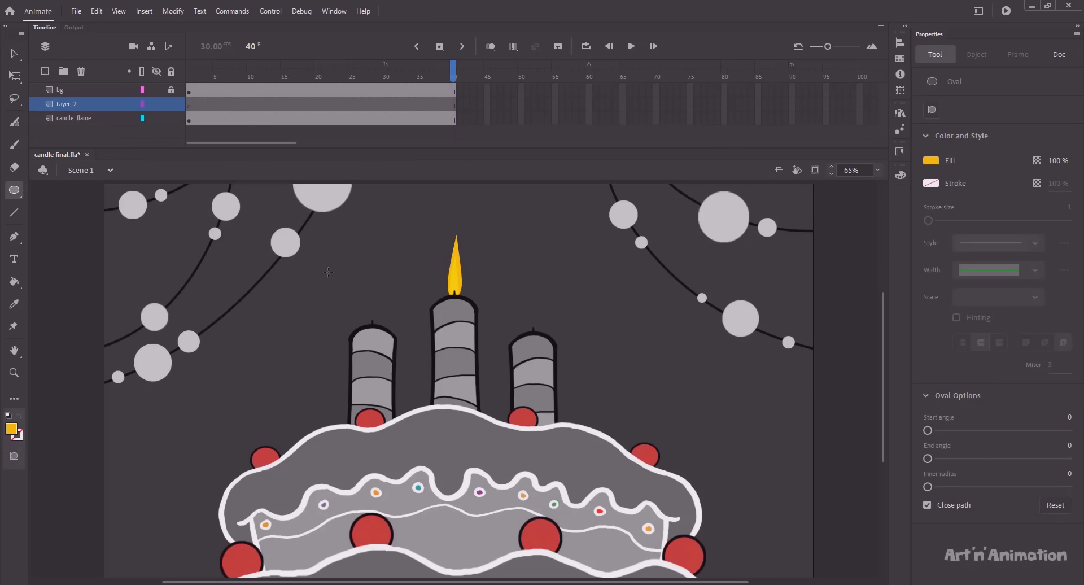
left_click_drag(328, 272, 354, 300)
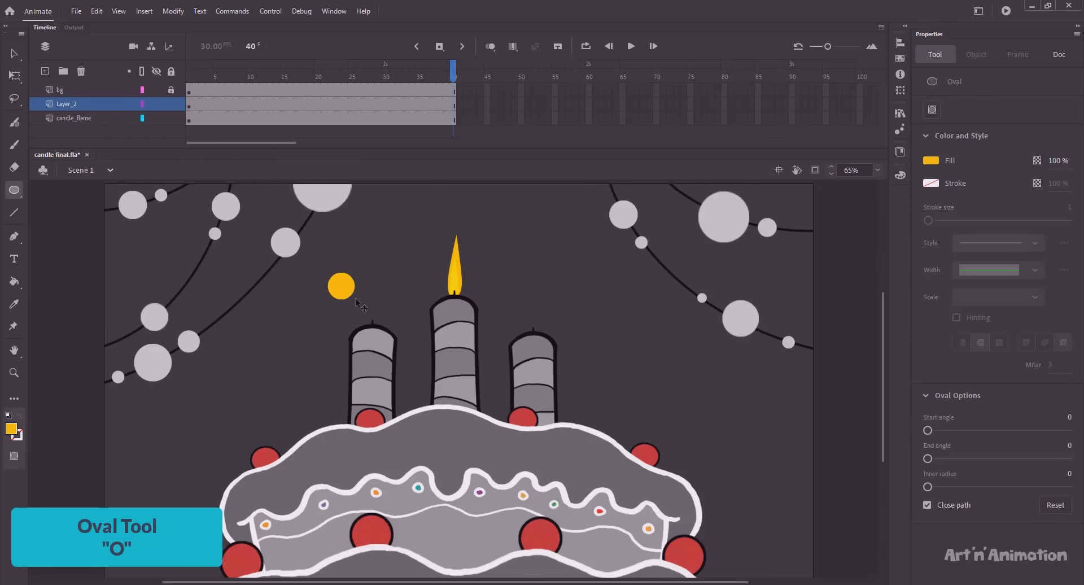
- Move the circle onto the left candle's wick
key("v")
left_click(345, 290)
left_click_drag(341, 292, 371, 316)
key("z")
left_click_drag(327, 239, 468, 363)
left_click_drag(406, 305, 415, 327)
key("v")
left_click(384, 339)
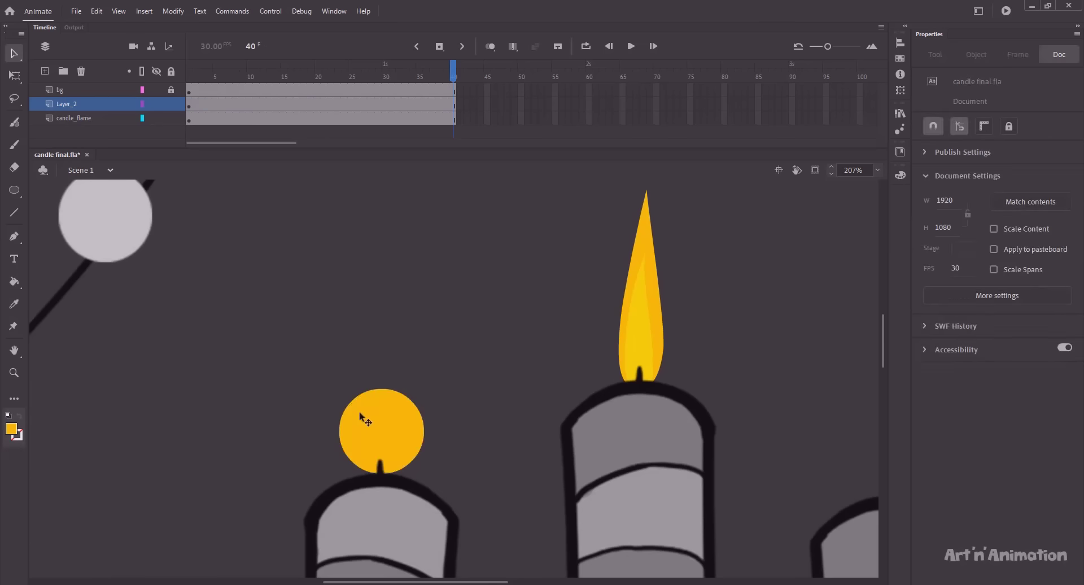
- Reshape the circle into a flame by pulling its top up to a point and narrowing its sides
left_click(359, 413)
left_click(366, 367)
left_click_drag(380, 389, 391, 253)
mouse_move(390, 353)
left_mouse_down()
mouse_move(365, 344)
mouse_move(381, 364)
left_mouse_up()
left_click_drag(391, 251, 384, 277)
left_click_drag(376, 429, 368, 430)
left_click_drag(422, 436, 408, 452)
- Delete the anchor point on the left candle flame's right edge and curve that edge outward from the lower-right anchor
key("a")
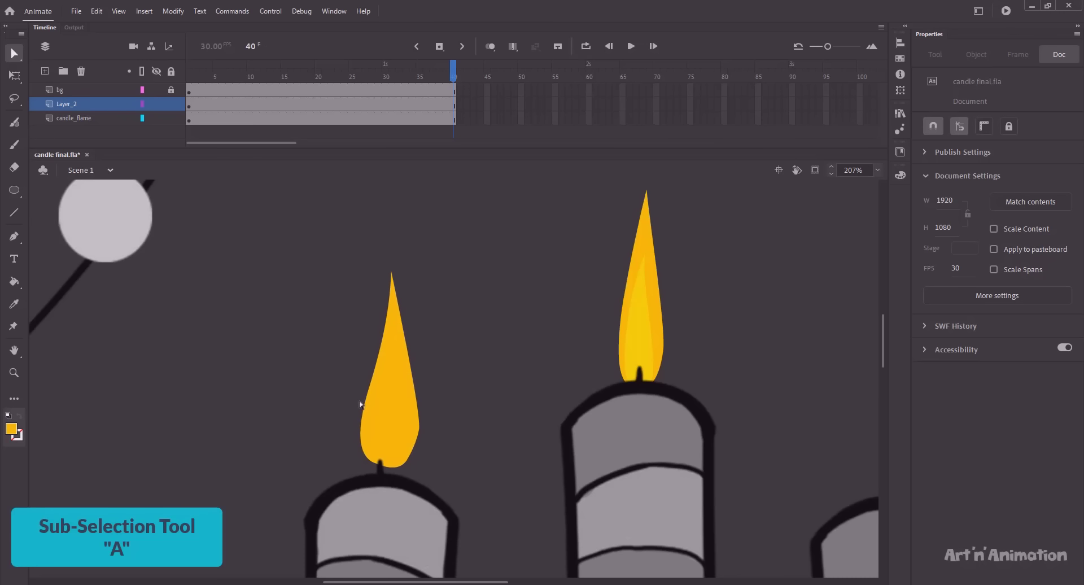
left_click(365, 408)
left_click(418, 430)
key("Delete")
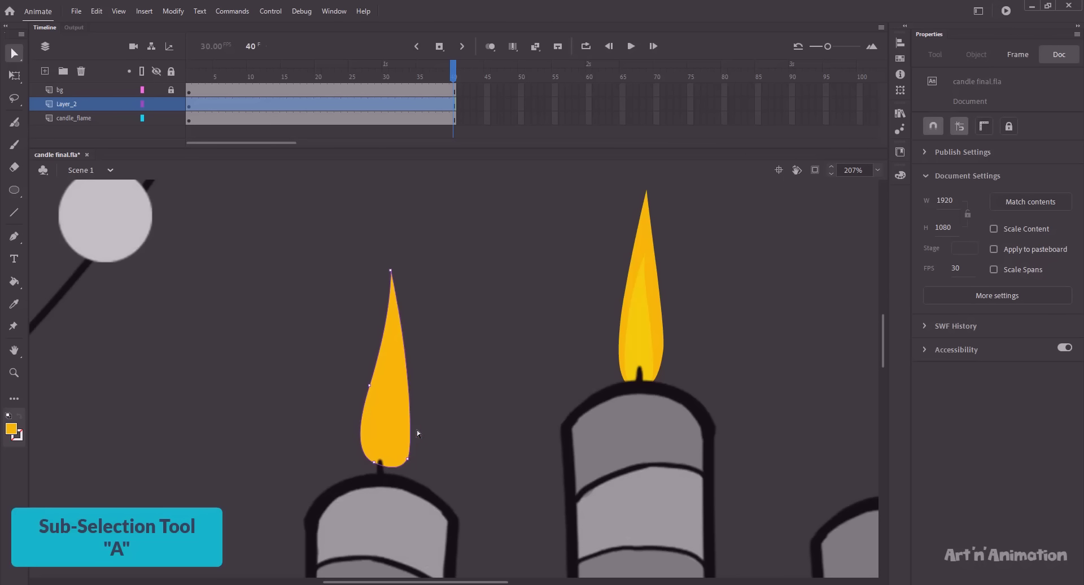
left_click(407, 459)
left_click_drag(414, 435, 424, 427)
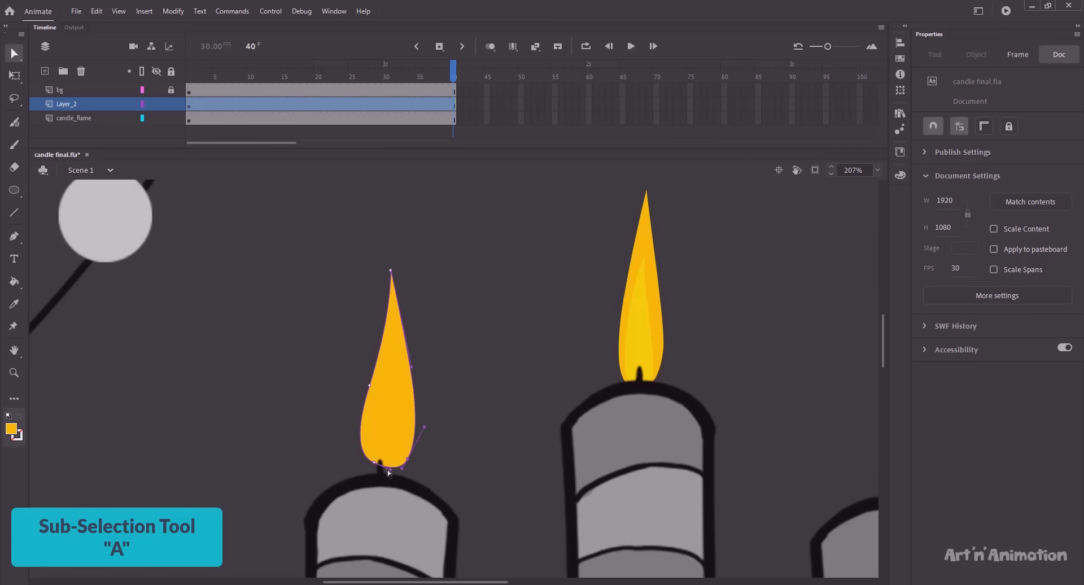
- Adjust the left candle flame's bottom anchor points so that its base is rounded and sits around the wick
left_click_drag(388, 470, 383, 469)
mouse_move(377, 467)
left_mouse_down()
mouse_move(350, 451)
mouse_move(370, 468)
left_mouse_up()
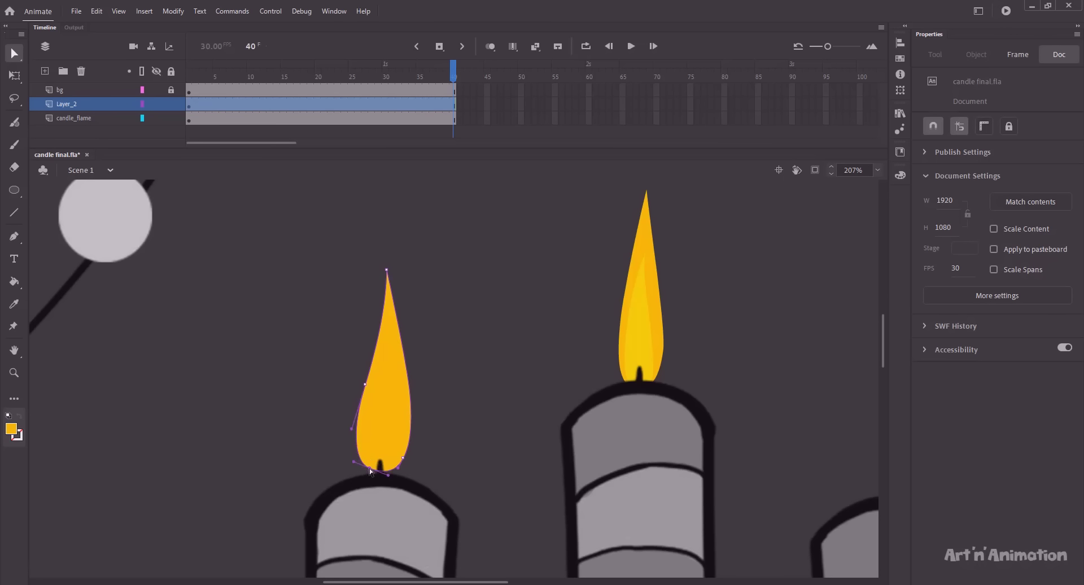
key("v")
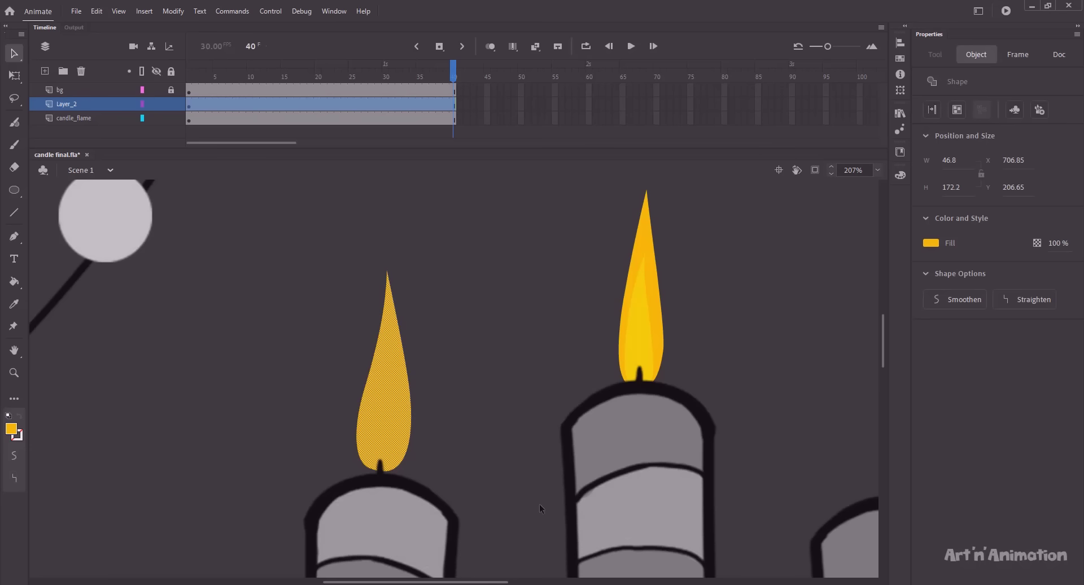
- Convert the left candle's flame shape to a graphic symbol named flame_02
key("F8")
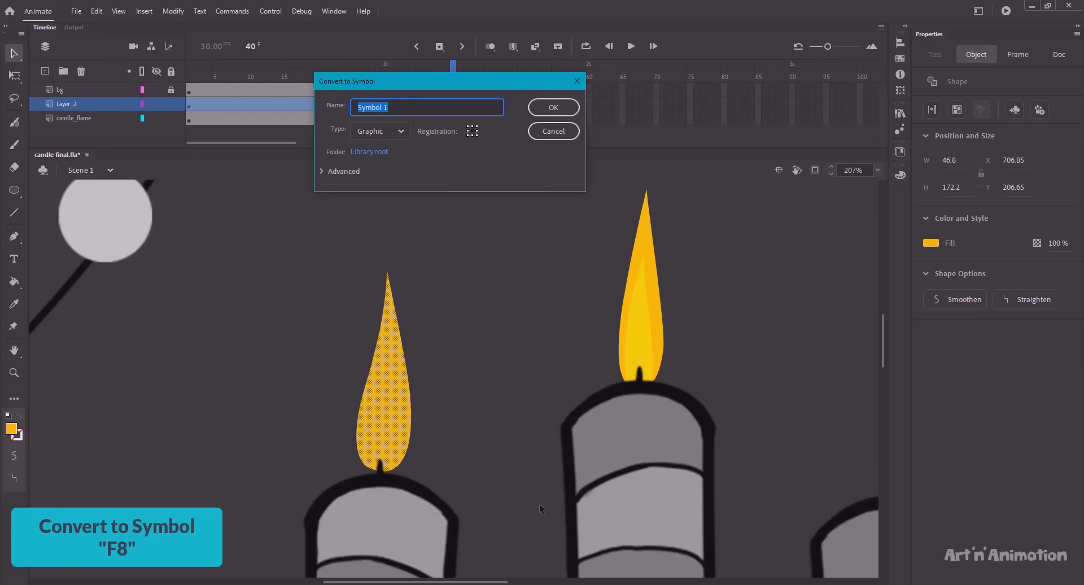
type("flame_02")
key("Return")
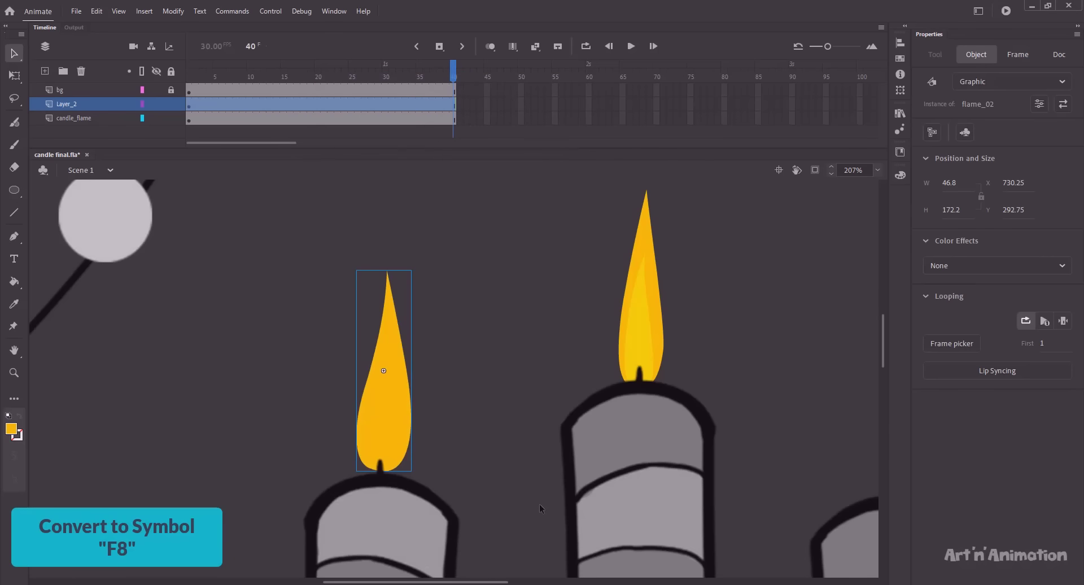
- Open the flame_02 symbol for editing and extend its layer to frame 40
double_click(398, 436)
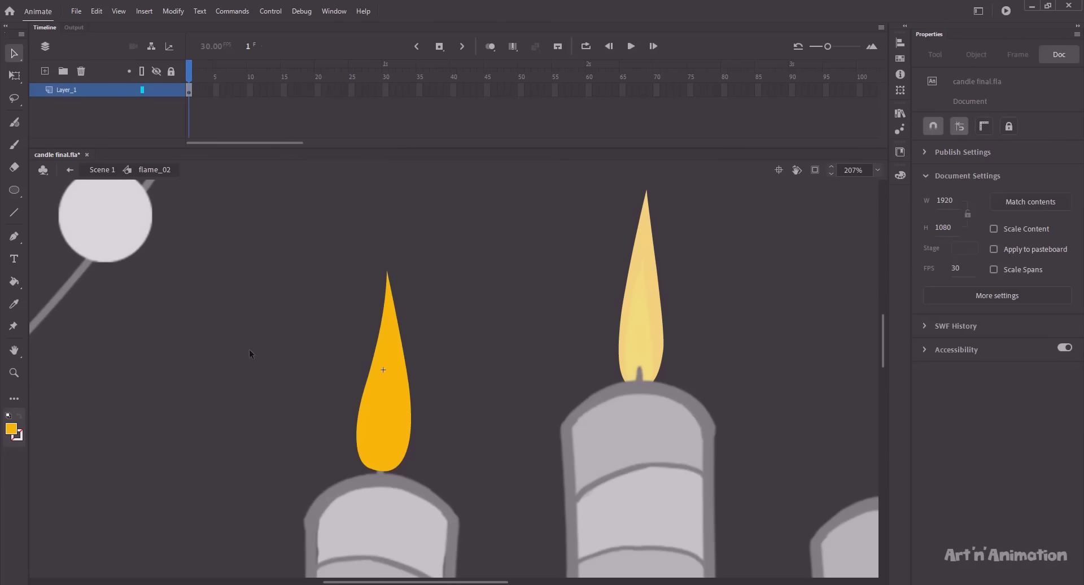
left_click(452, 91)
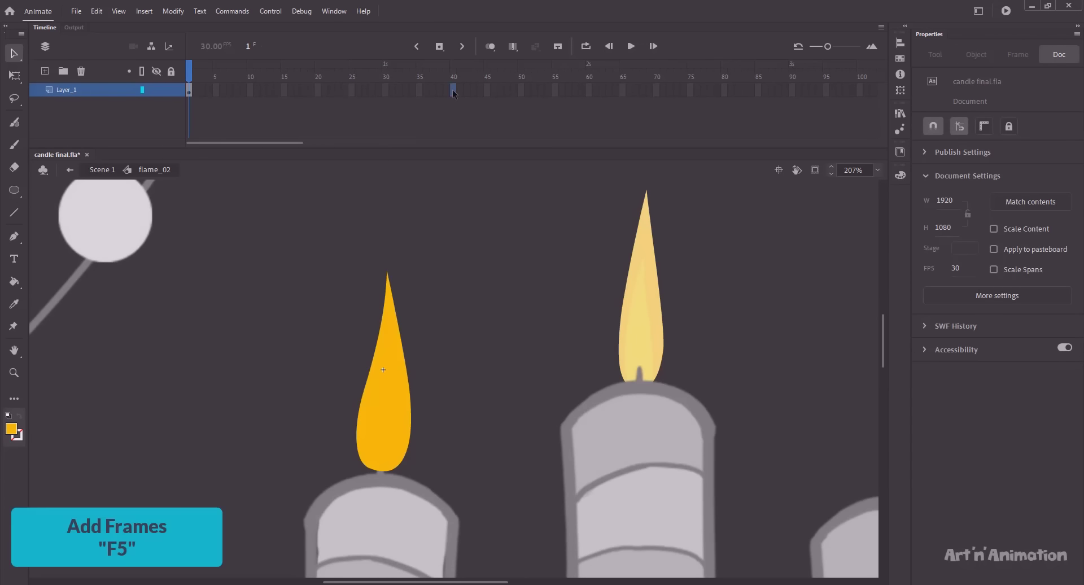
key("F5")
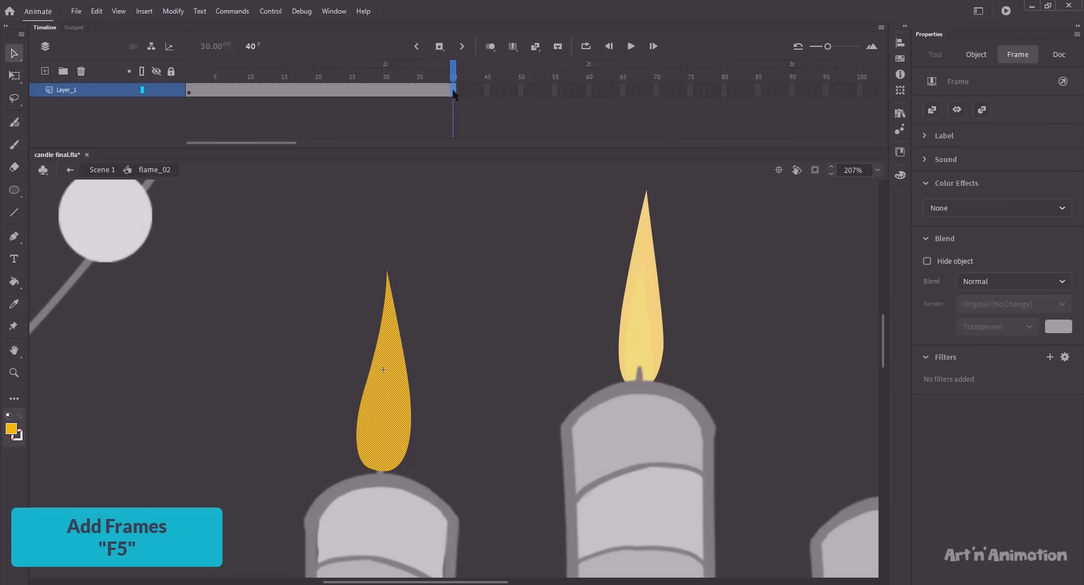
- Insert a keyframe at frame 5 and pull the flame's tip slightly down and to the left
left_click_drag(259, 71, 192, 73)
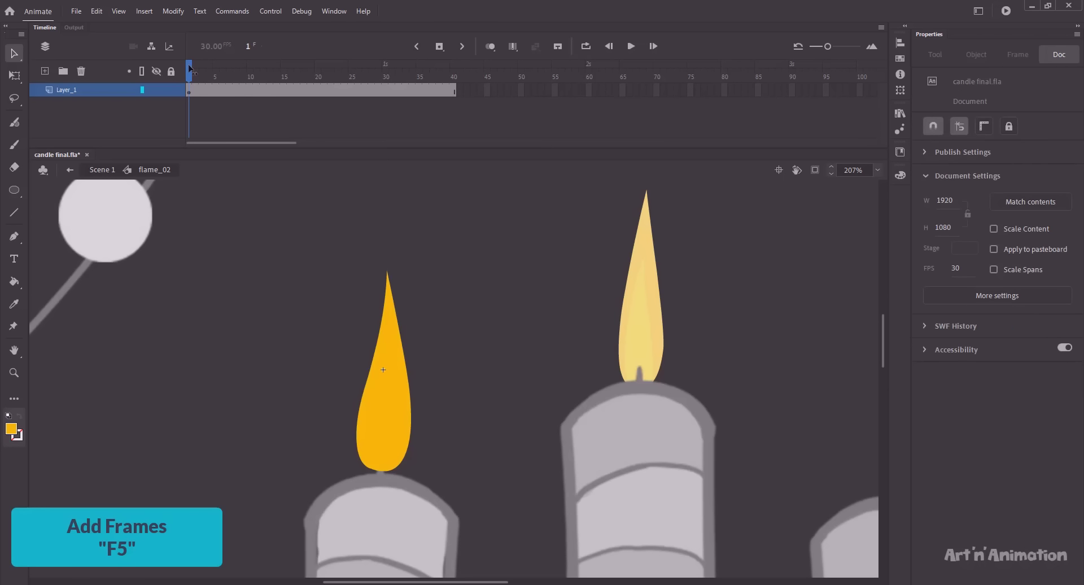
left_click(215, 90)
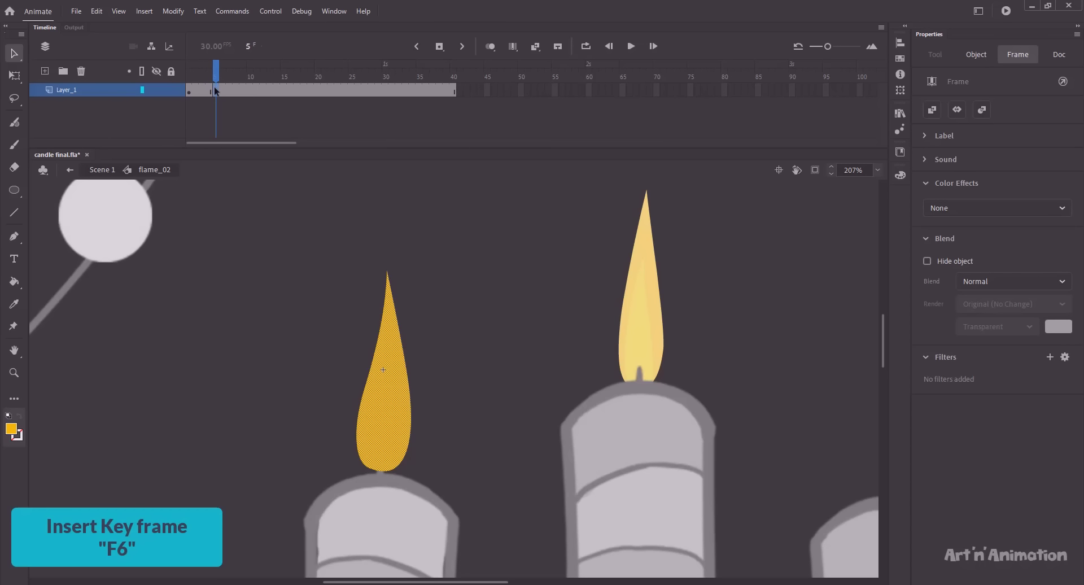
left_click(338, 339)
left_click_drag(388, 276, 385, 277)
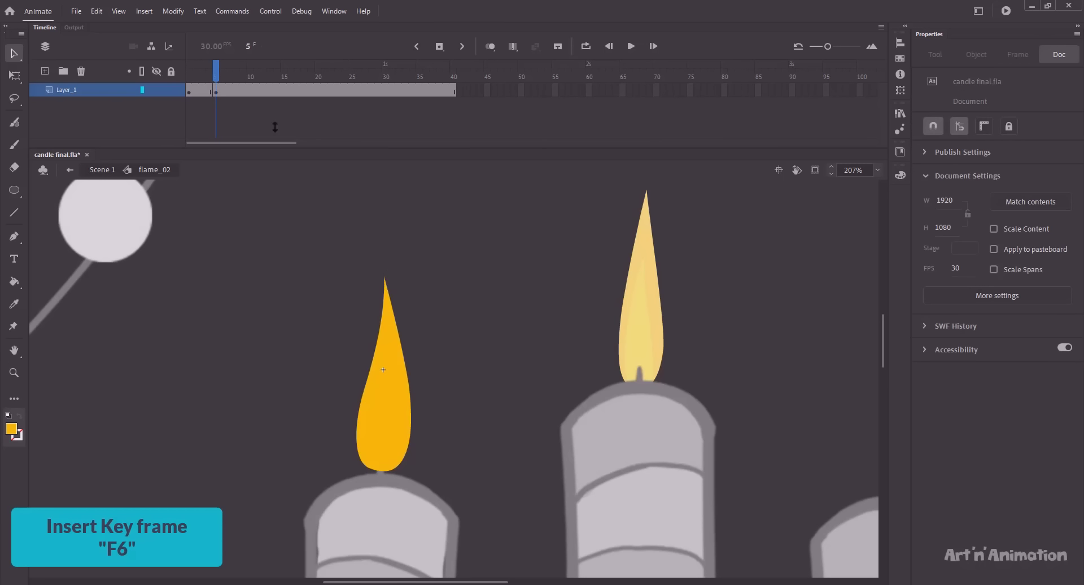
- Insert a keyframe at frame 10, with the flame's tip lower and further left and its left edge curved inward
left_click(250, 91)
key("F6")
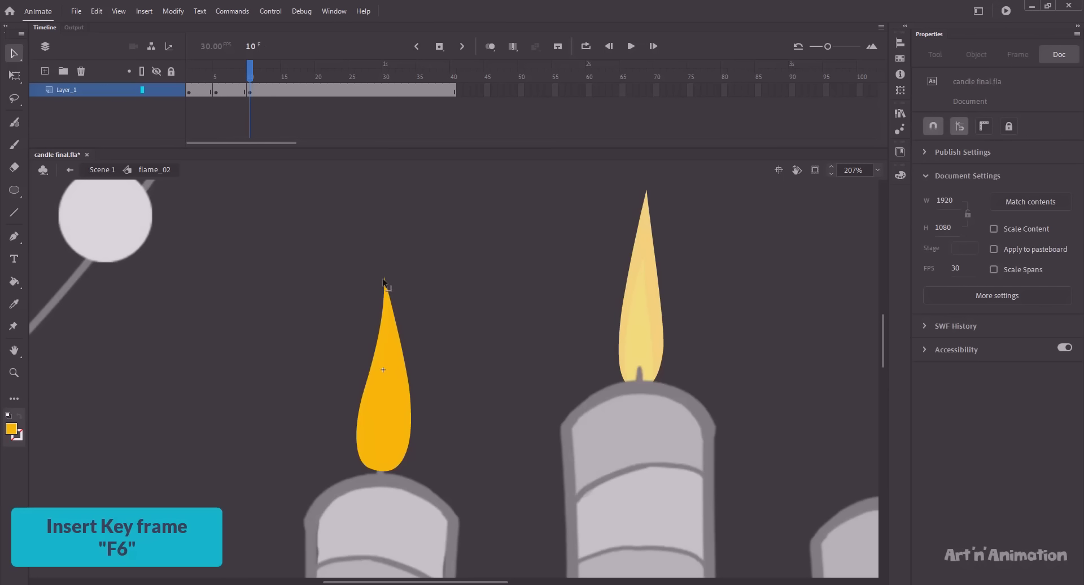
left_click_drag(379, 314, 378, 343)
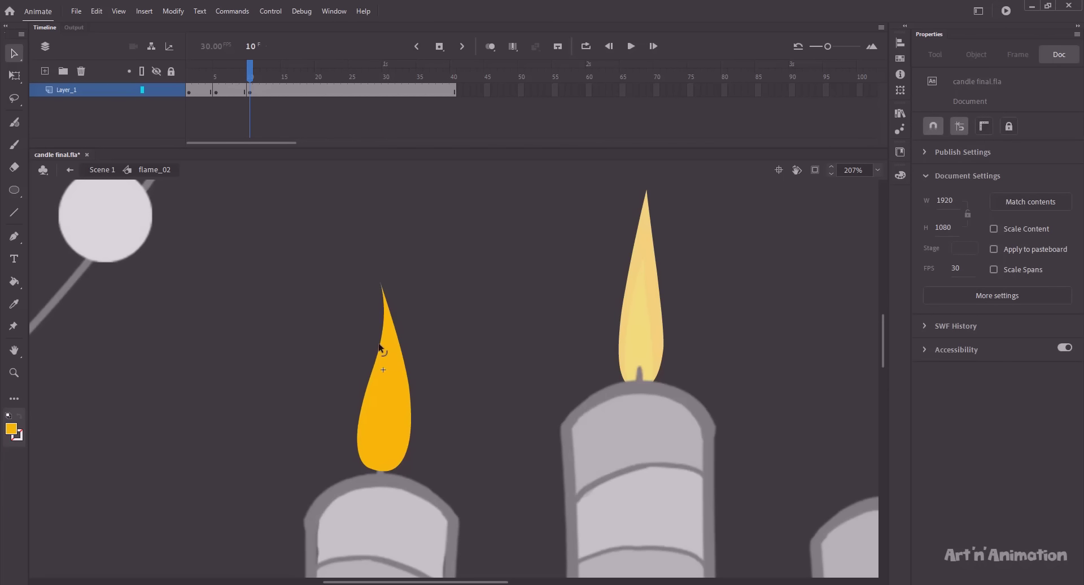
- Insert a keyframe at frame 15, raise the flame's tip up and to the right, and curve its right edge inward
left_click(284, 91)
key("F6")
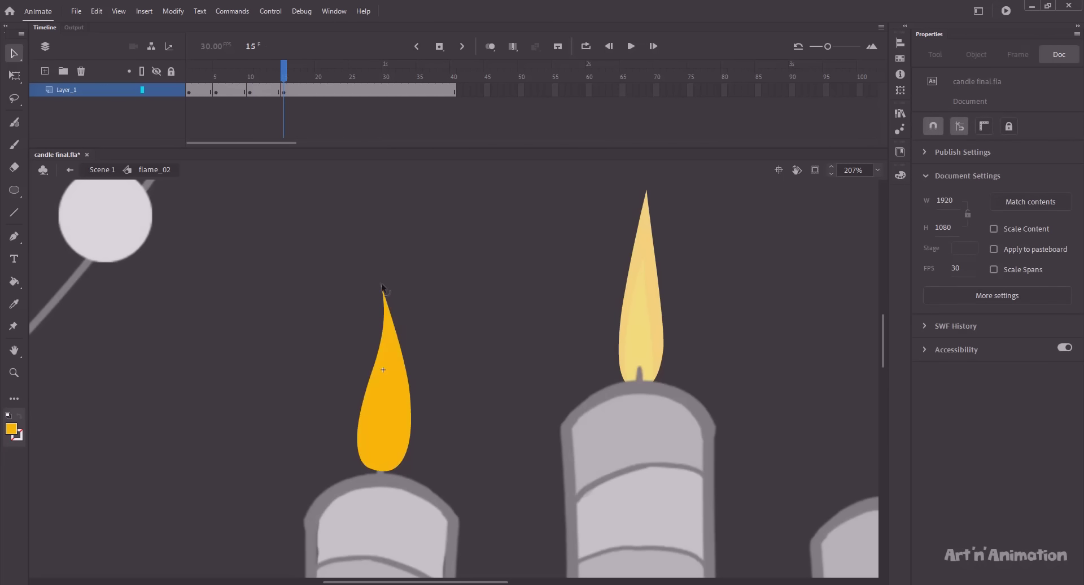
left_click_drag(382, 284, 390, 262)
left_click_drag(402, 316, 399, 324)
- Insert a keyframe at frame 20 and shift the flame's tip slightly to the right
left_click(318, 91)
key("F6")
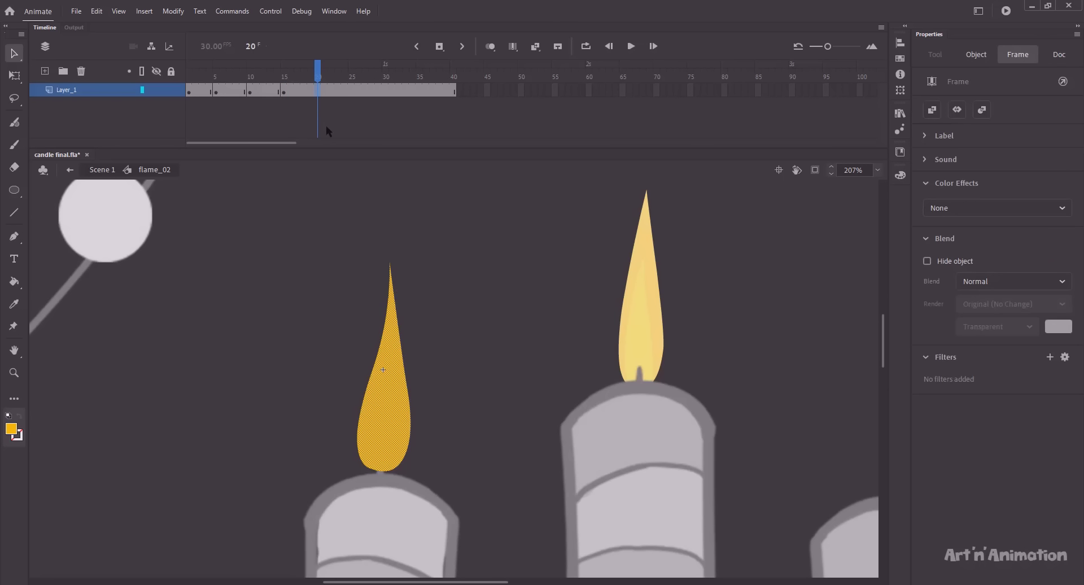
left_click(327, 294)
left_click_drag(390, 263, 394, 264)
- Insert a keyframe at frame 25 and bend the flame's right edge further inward
left_click(352, 91)
key("F6")
left_click(358, 305)
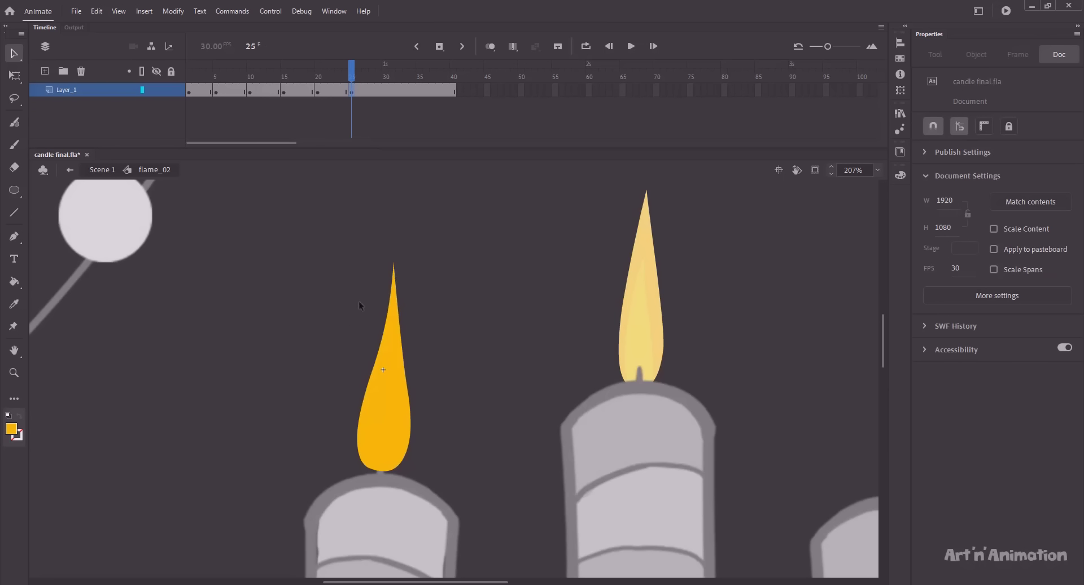
left_click_drag(405, 366, 400, 367)
- Insert keyframes at frames 30 and 35 and slightly reshape the flame's sides for the end of the flicker
left_click(385, 91)
key("F6")
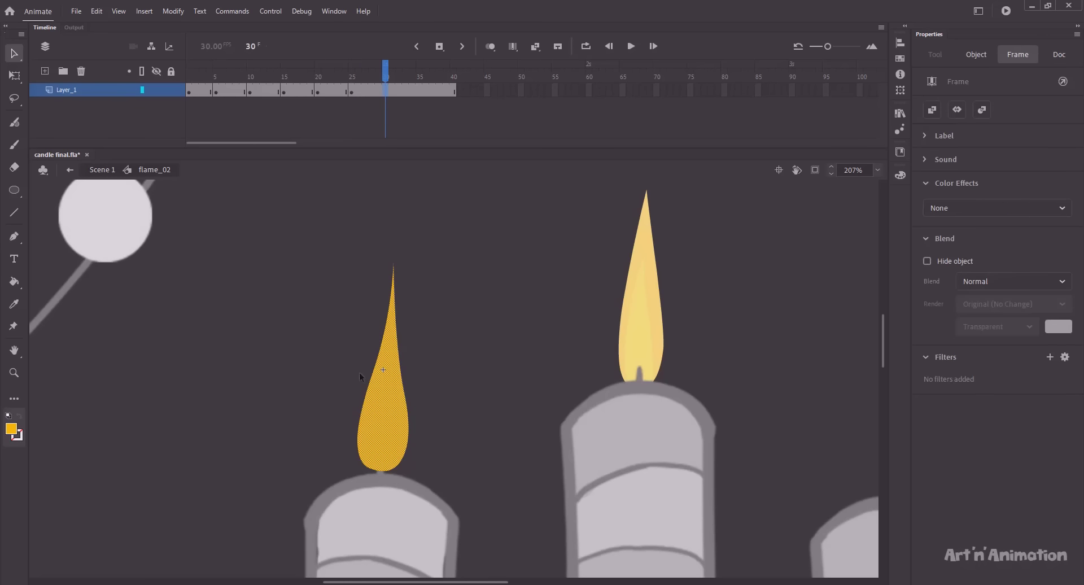
left_click(360, 372)
left_click(419, 91)
key("F6")
left_click(330, 298)
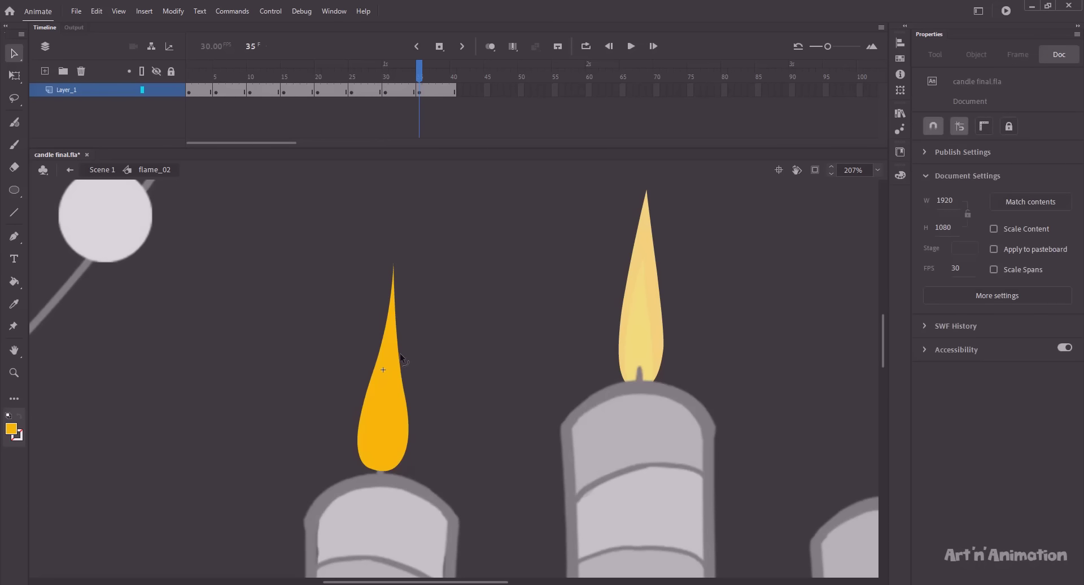
left_click_drag(399, 353, 380, 358)
- Copy the first keyframe to frame 40, create shape tweens between all keyframes, and play the flame animation
left_click(196, 91)
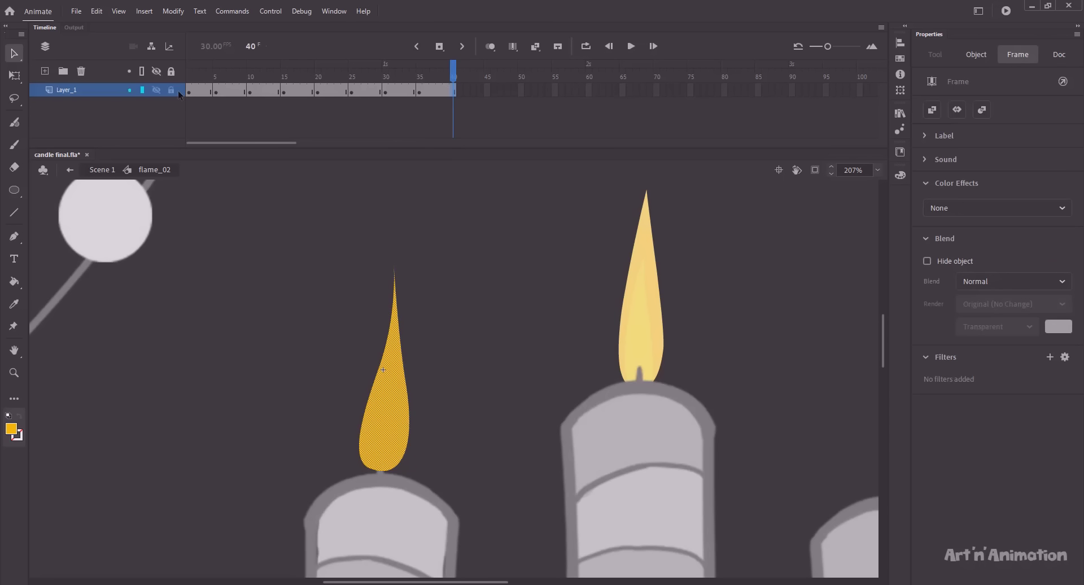
left_click_drag(197, 91, 454, 93)
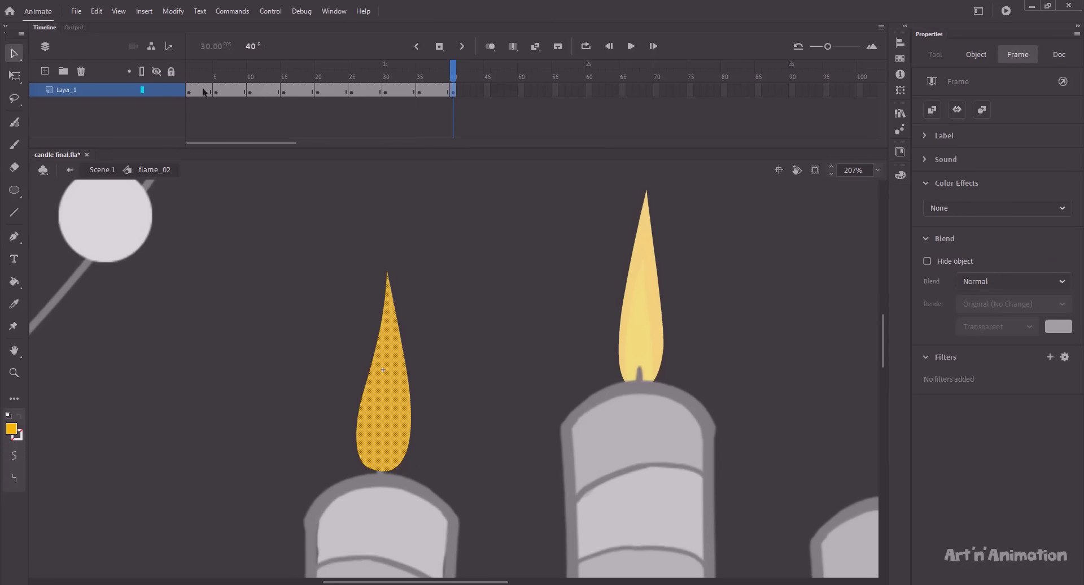
left_click_drag(203, 89, 434, 94)
right_click(434, 96)
left_click(433, 112)
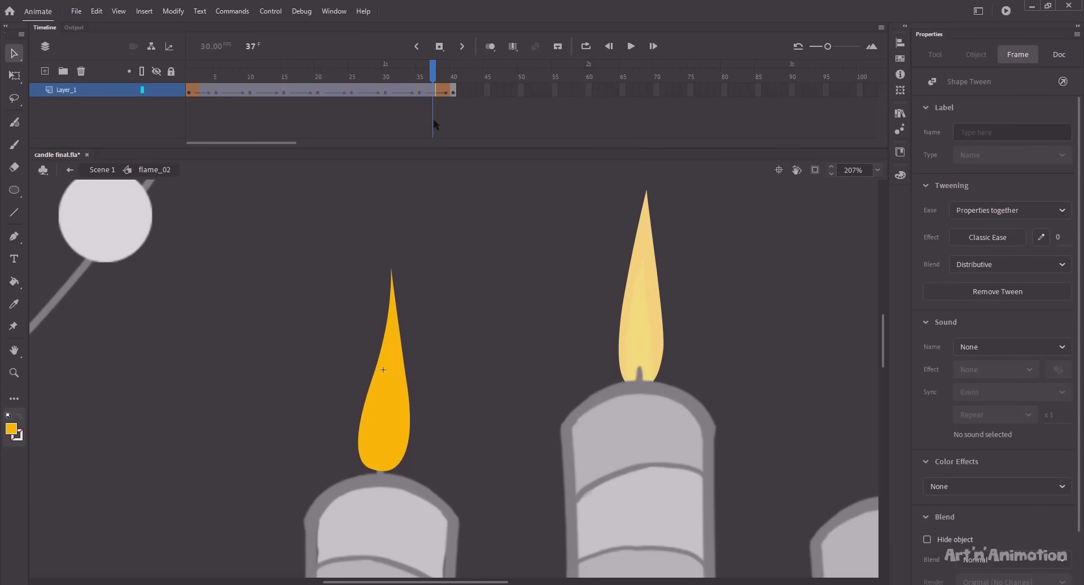
key("Return")
- Return to the main scene and convert the flame_02 instance to a graphic symbol named candle flame_02
double_click(225, 265)
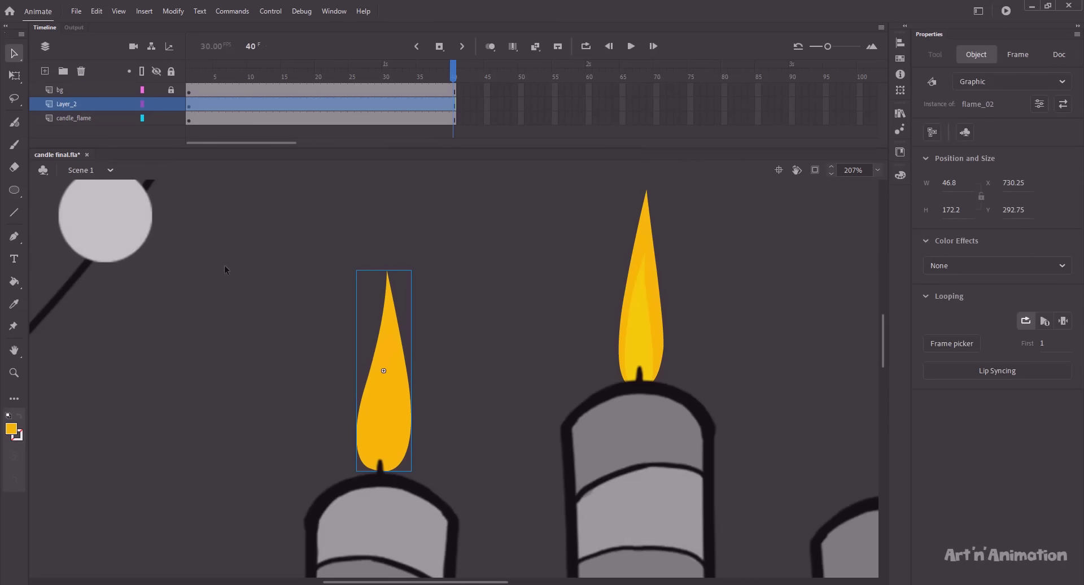
key("F8")
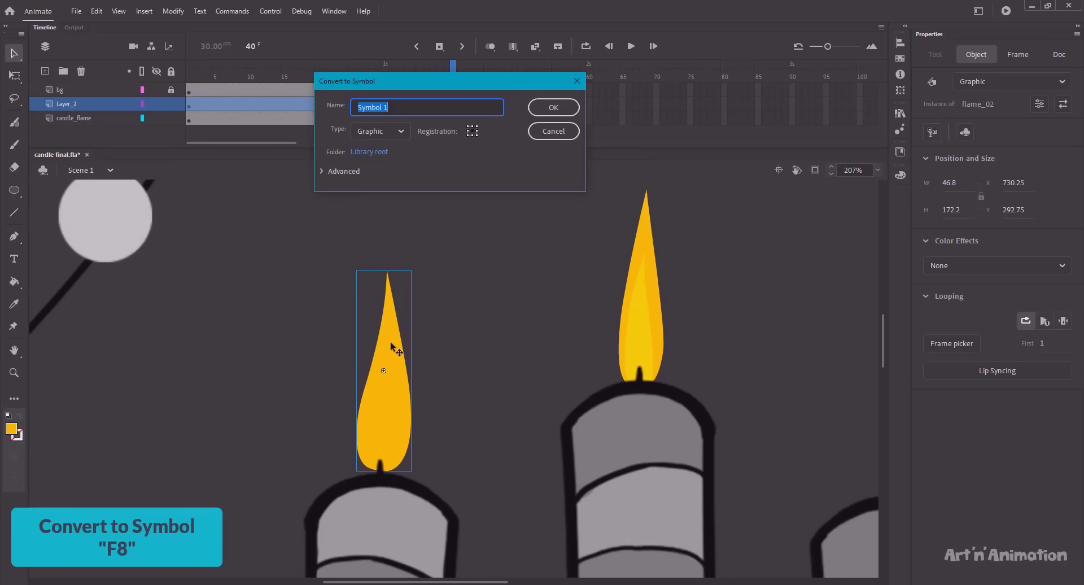
type("candle flame_02")
key("Return")
- Open the candle flame_02 symbol for editing and extend its layer to frame 40
double_click(395, 351)
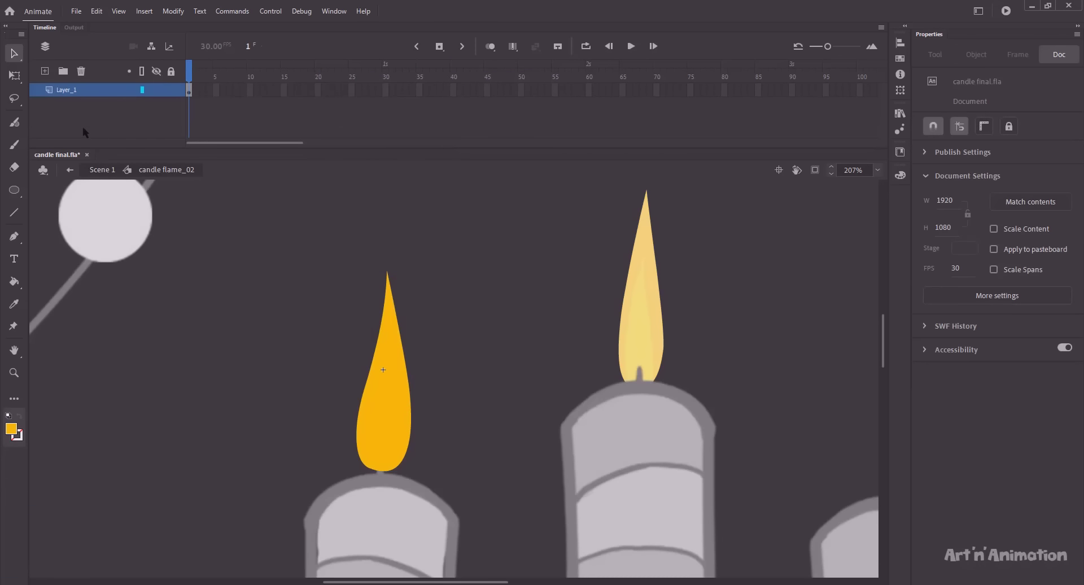
left_click(454, 90)
key("F5")
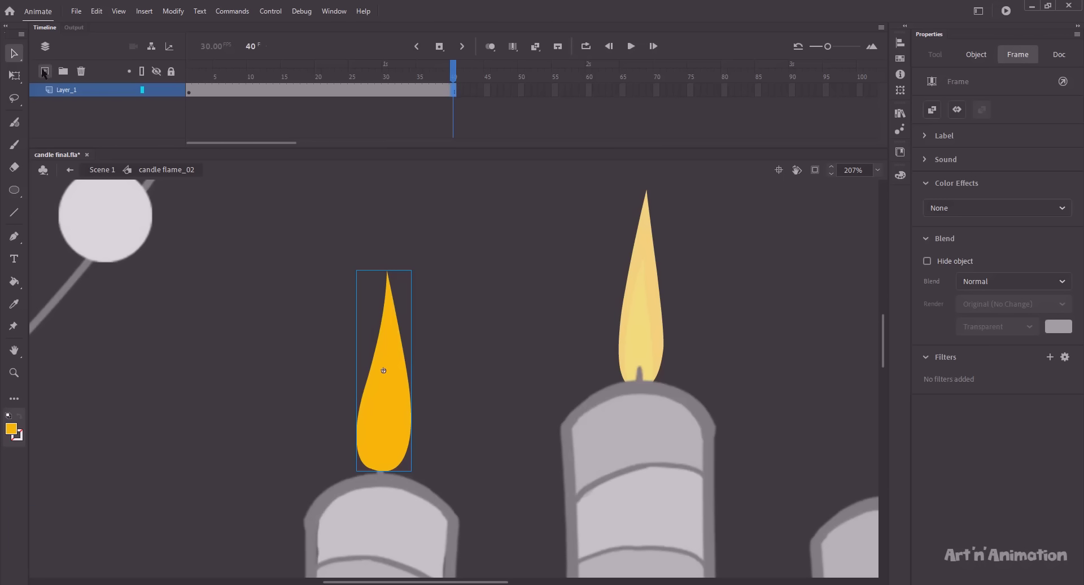
- Add a second layer above the flame and duplicate the flame's first keyframe onto it
left_click(44, 71)
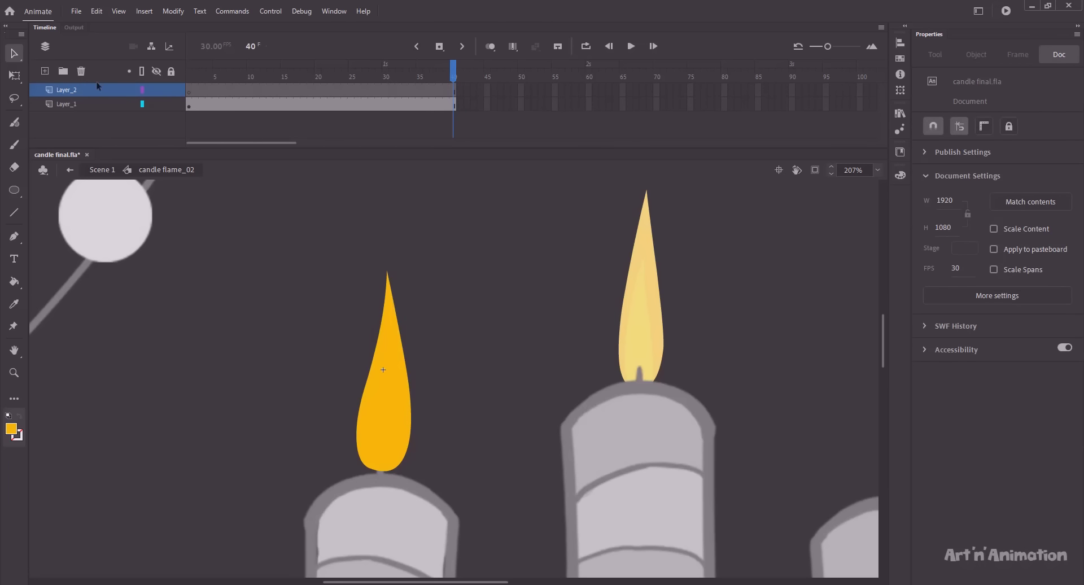
left_click(188, 108)
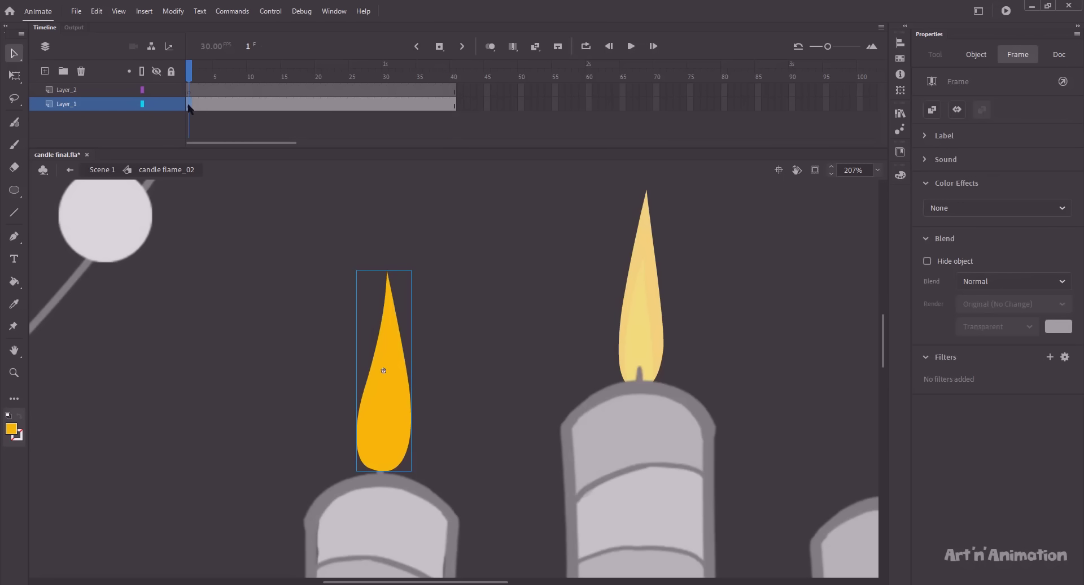
left_click_drag(189, 106, 188, 90)
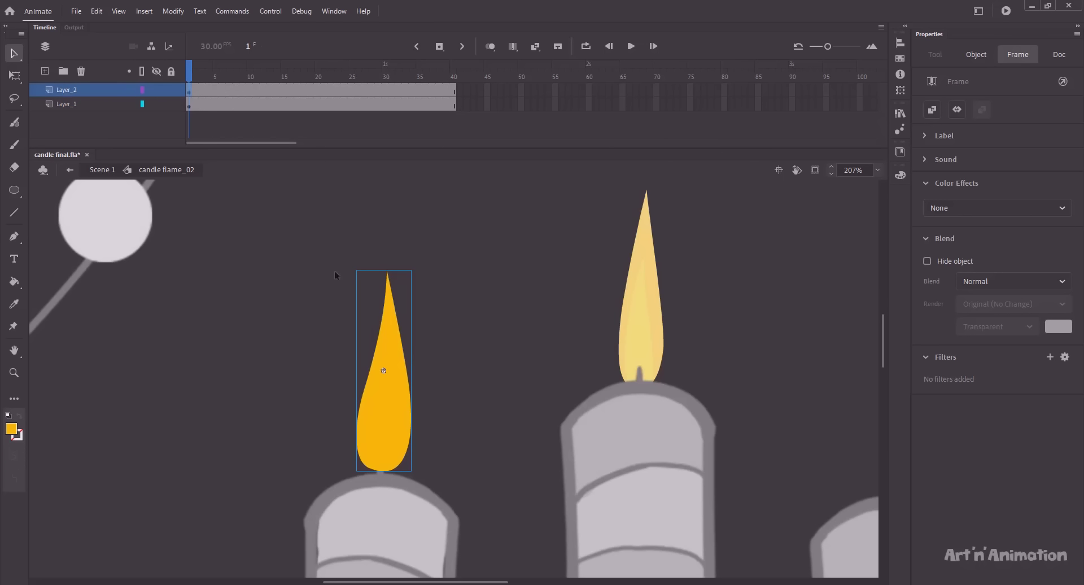
- Apply a 53% yellow Tint color effect (red 255, green 255, blue 0) to the flame on the upper layer
left_click(397, 343)
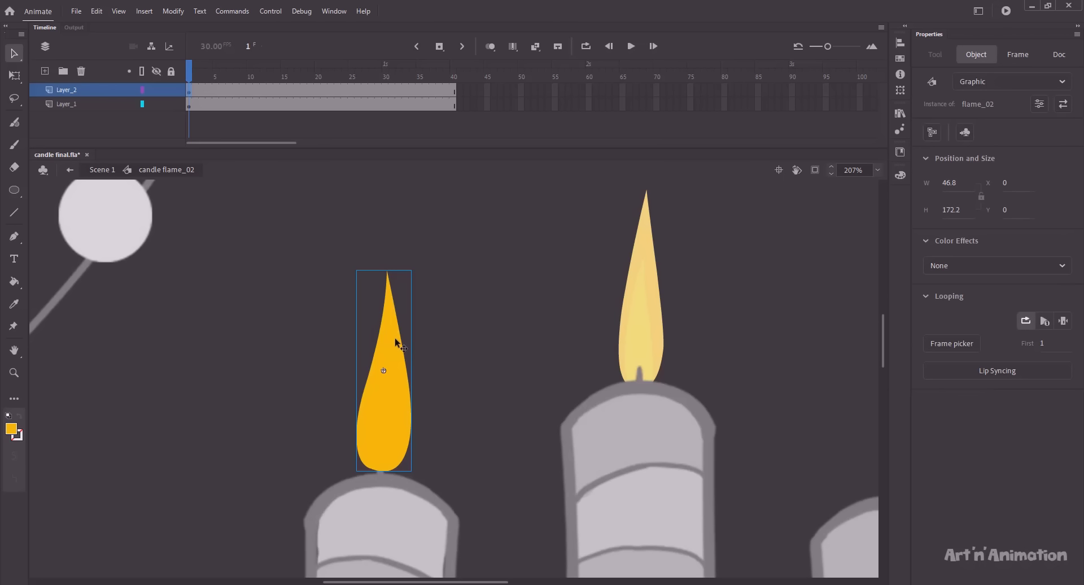
left_click(943, 266)
left_click(940, 323)
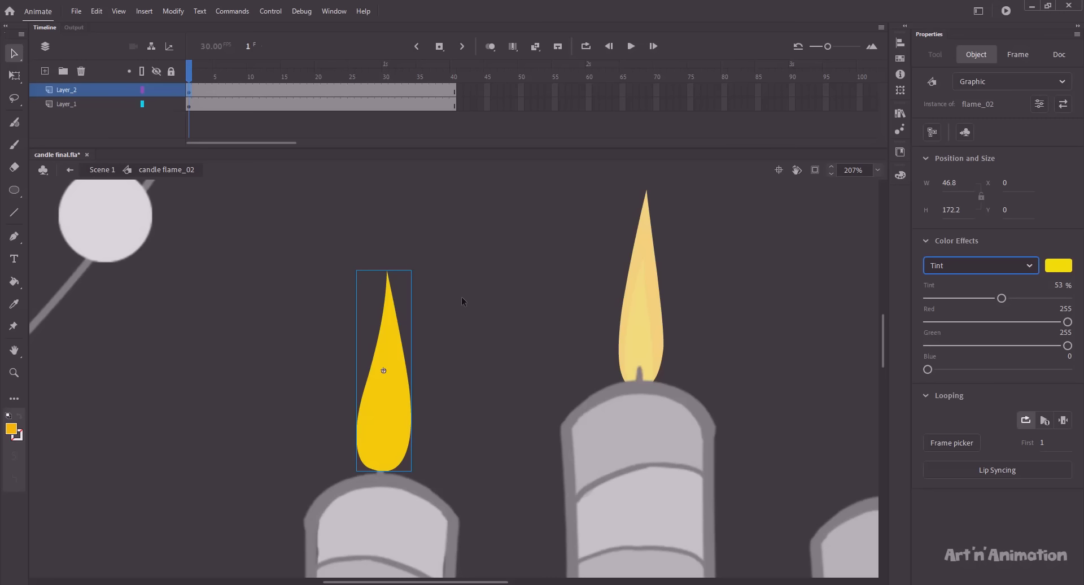
left_click(500, 304)
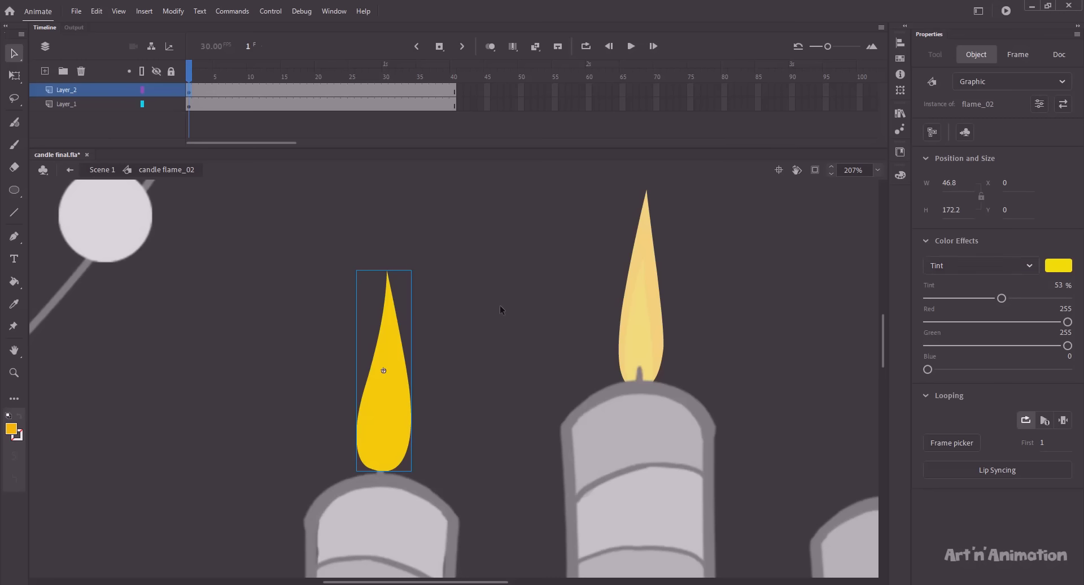
- Scale the yellow flame on the upper layer down proportionally to 33.7 by 124
left_click(390, 364)
key("ctrl+alt+s")
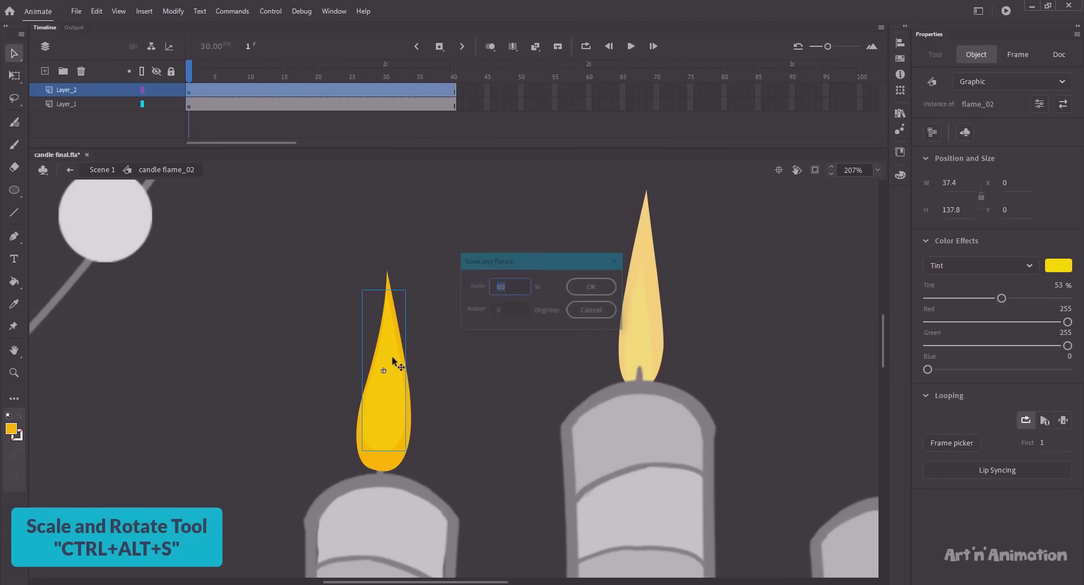
key("Return")
- Move the small yellow flame down to the outer flame's base, at X -0.5 and Y 24
key("shift+Down")
key("shift+Down")
key("shift+Down")
key("shift+Down")
key("shift+Down")
key("shift+Left")
key("shift+Right")
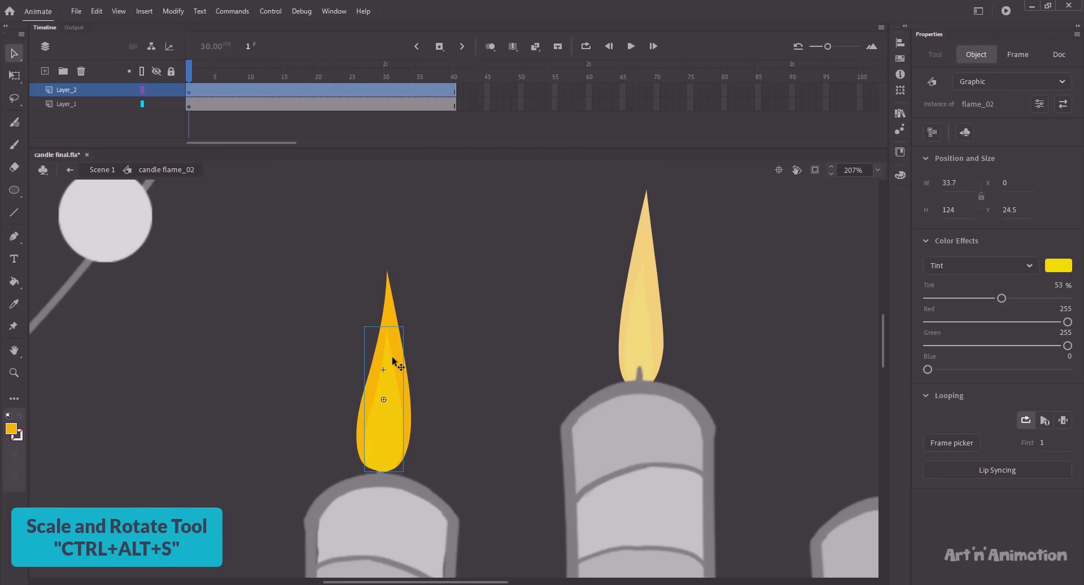
key("Up")
key("Up")
key("Left")
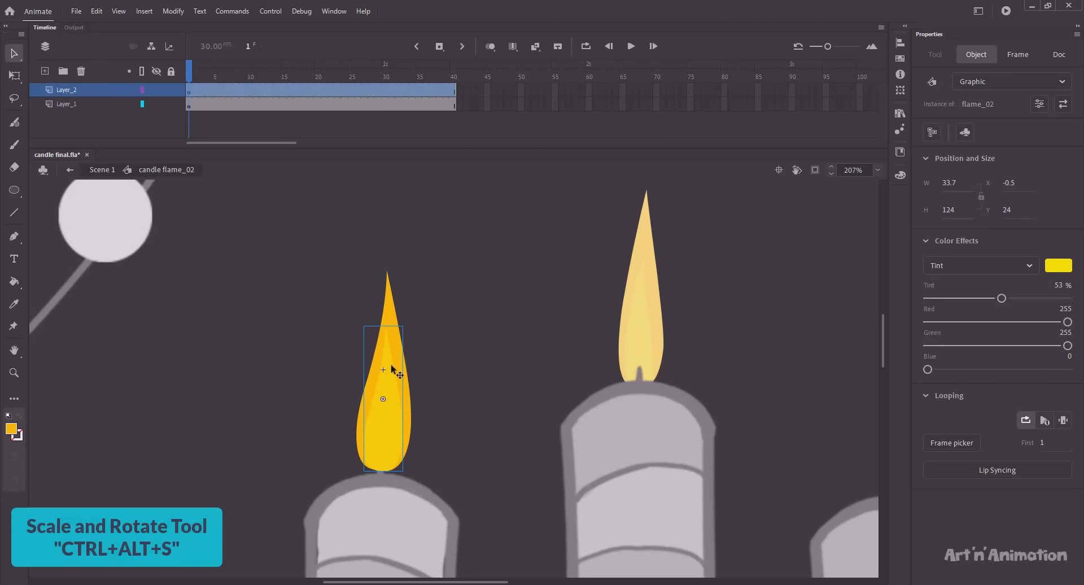
- Change the inner yellow flame's first loop frame to offset its flicker, and play the two-tone flame animation
left_click(1040, 443)
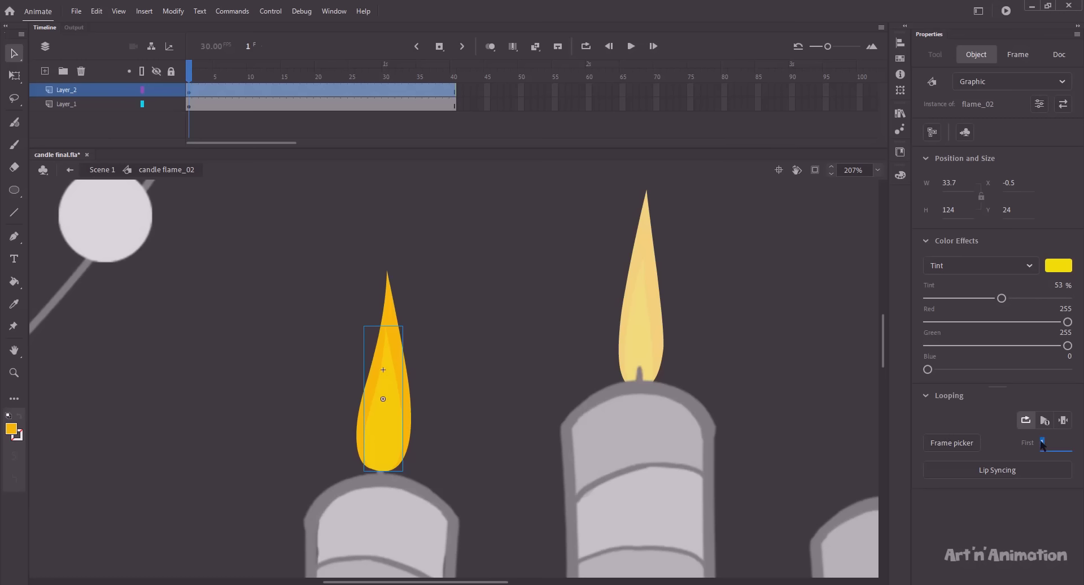
left_click(253, 228)
key("Return")
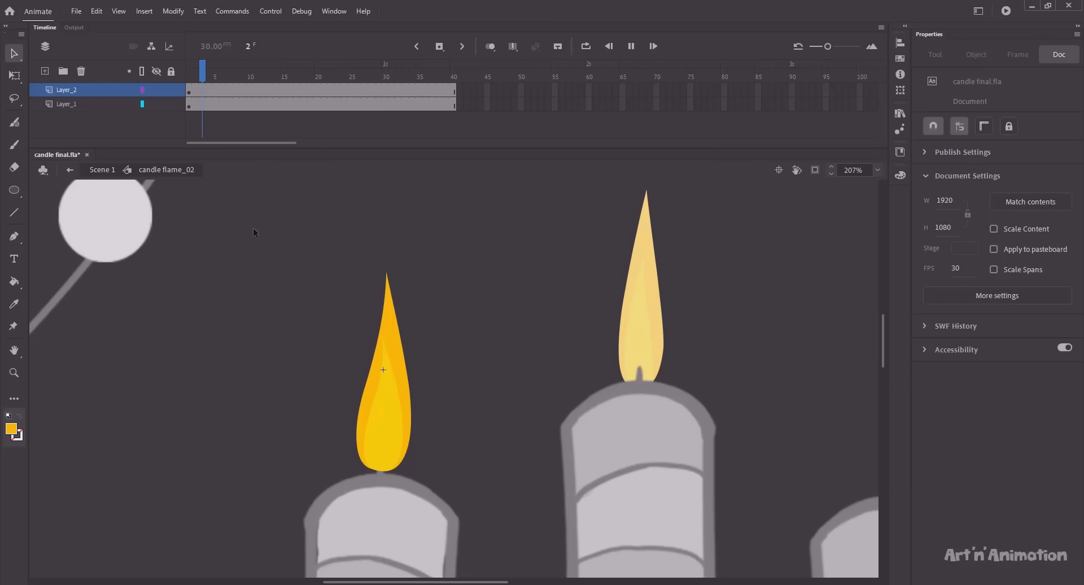
- Readjust the inner yellow flame's first loop frame inside candle flame_02 and replay the flicker
left_click(388, 358)
left_click(1043, 442)
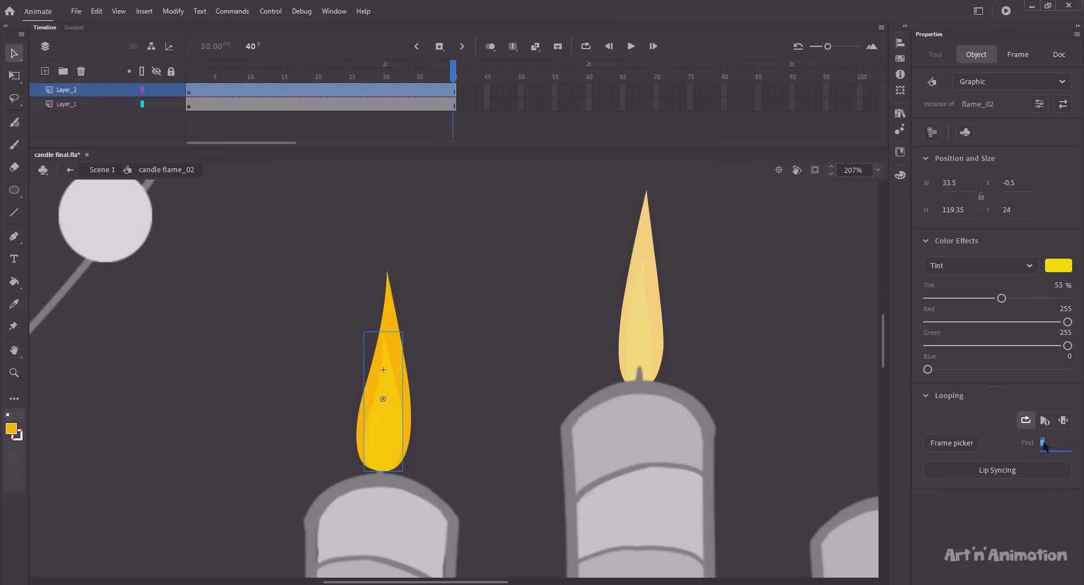
type("0")
left_click(327, 299)
key("Return")
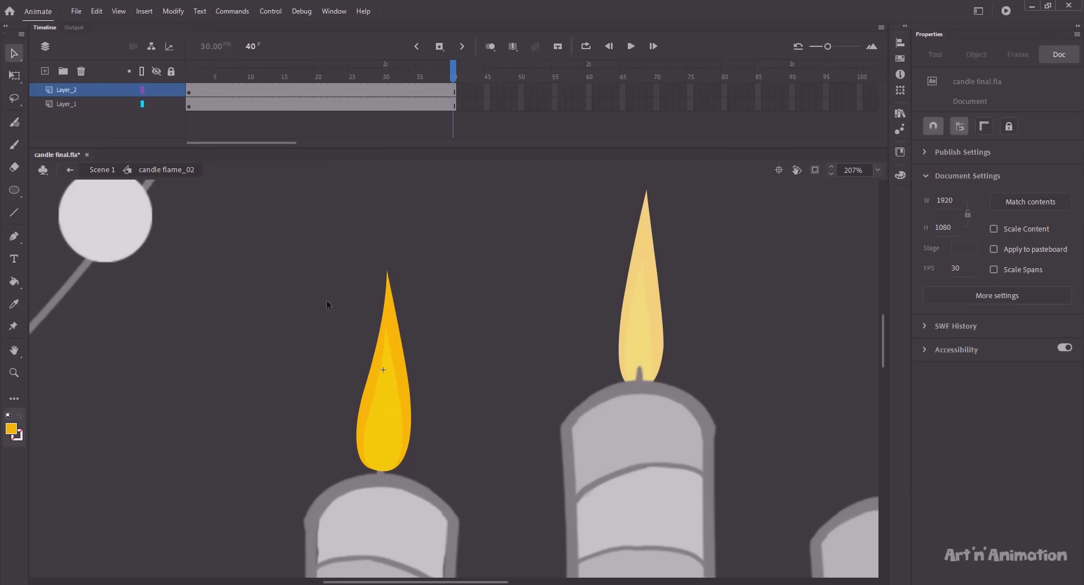
- Return to Scene 1 and paste a copy of the left candle's flame onto a new layer above Layer_2
left_click(104, 170)
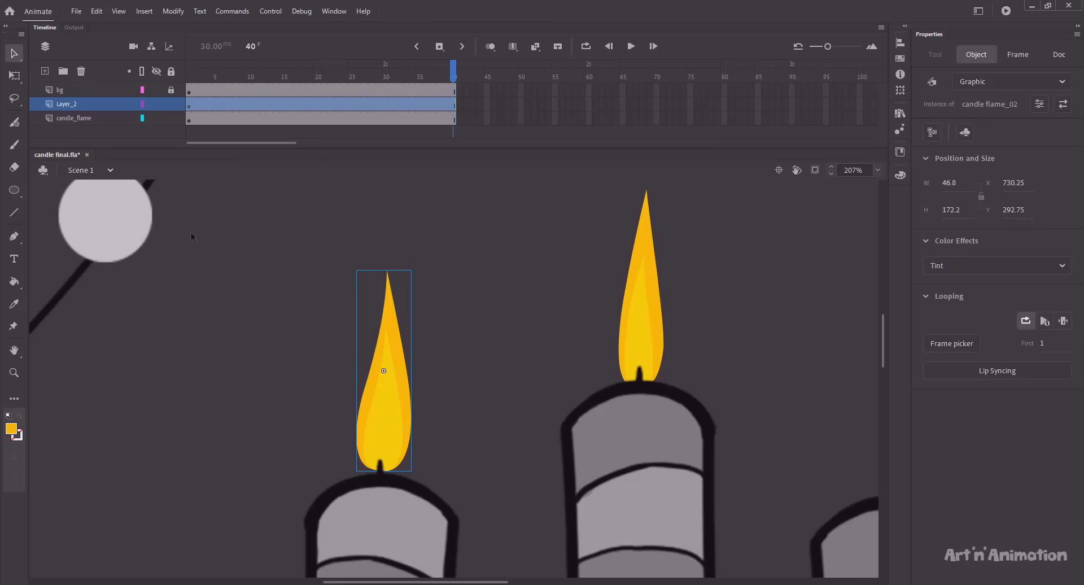
left_click(232, 264)
key("ctrl+2")
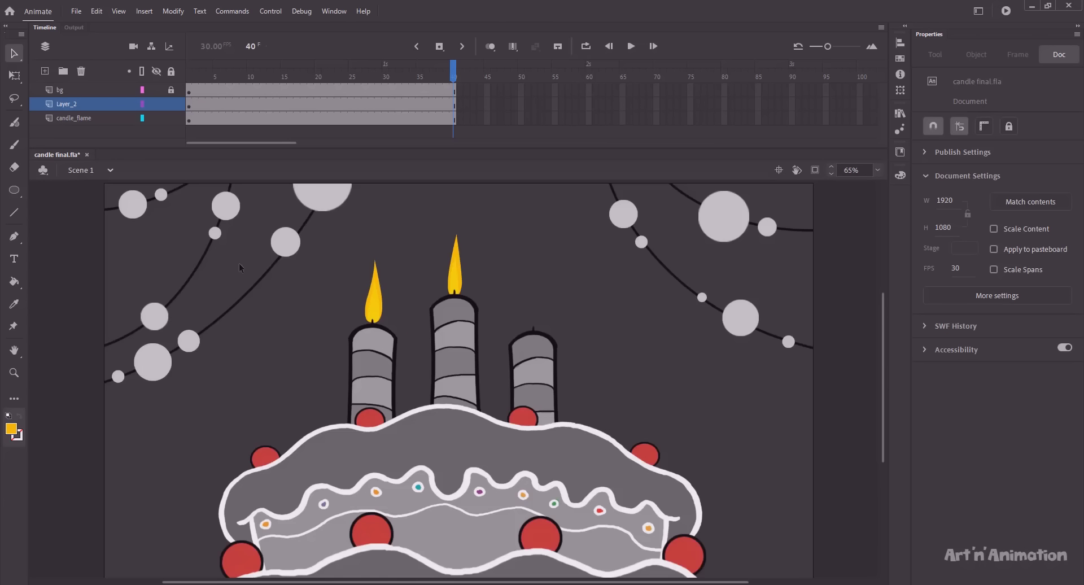
left_click(370, 305)
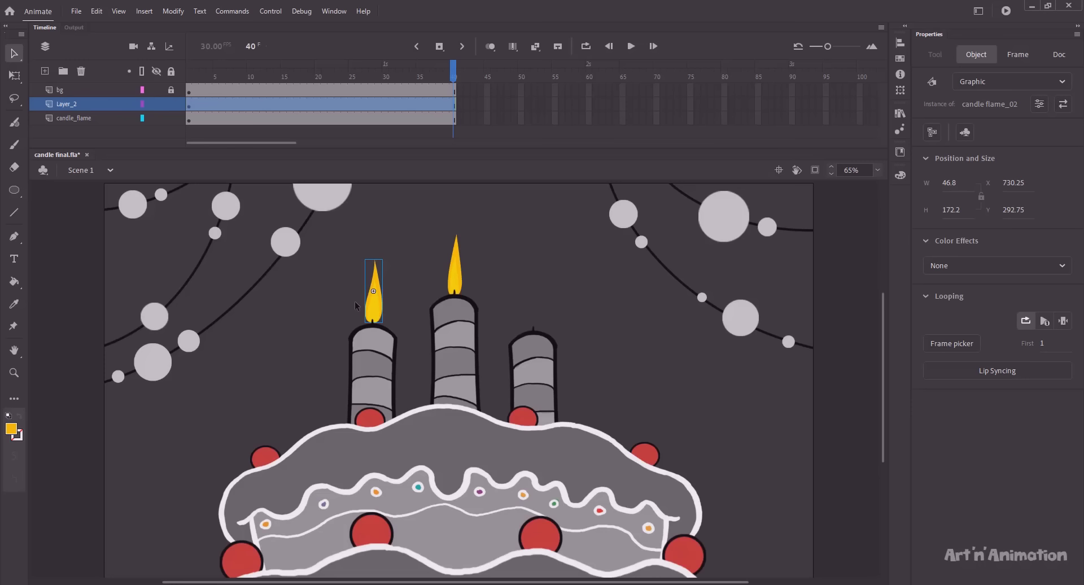
left_click(45, 70)
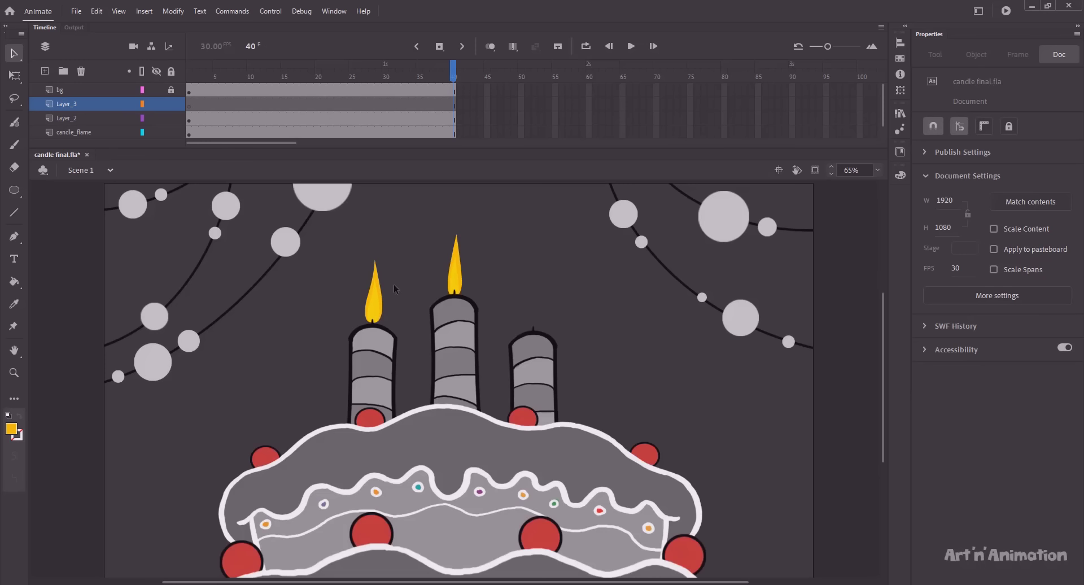
key("ctrl+shift+v")
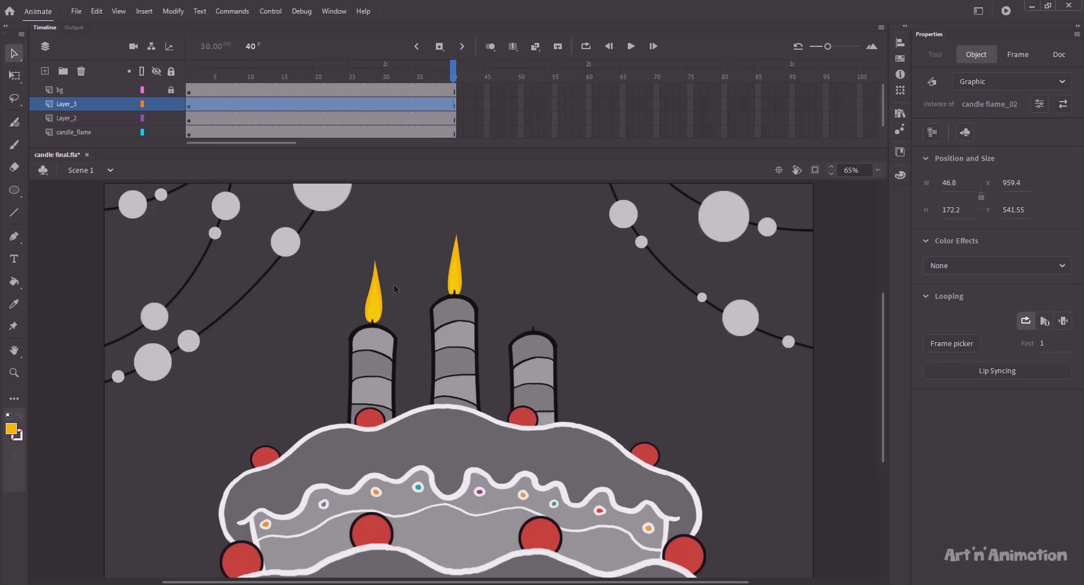
- Place the pasted flame on the right candle's wick, hiding the bg layer temporarily to reach it
left_click(394, 283)
left_click(156, 90)
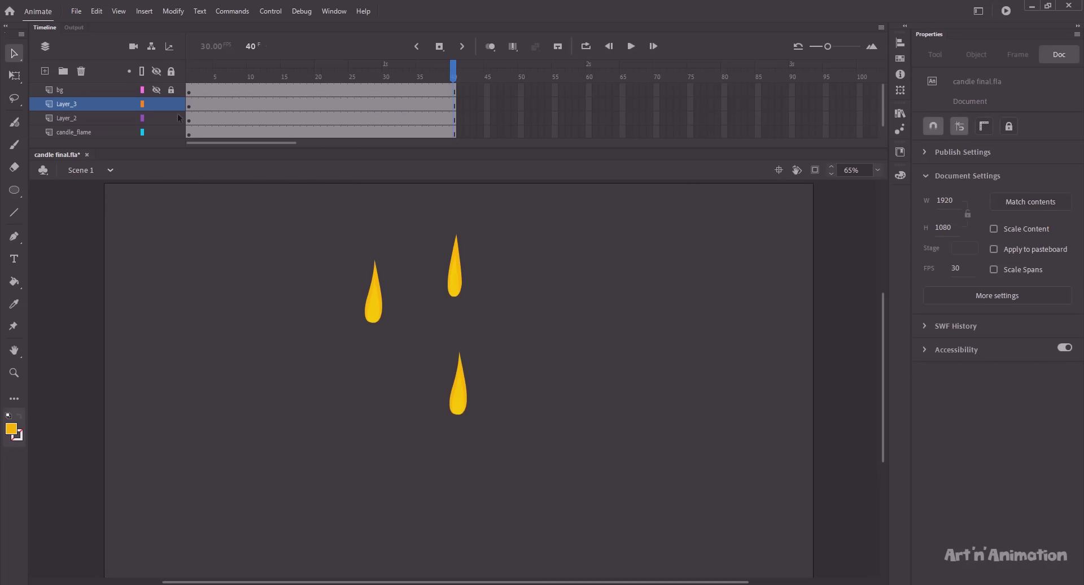
left_click(457, 395)
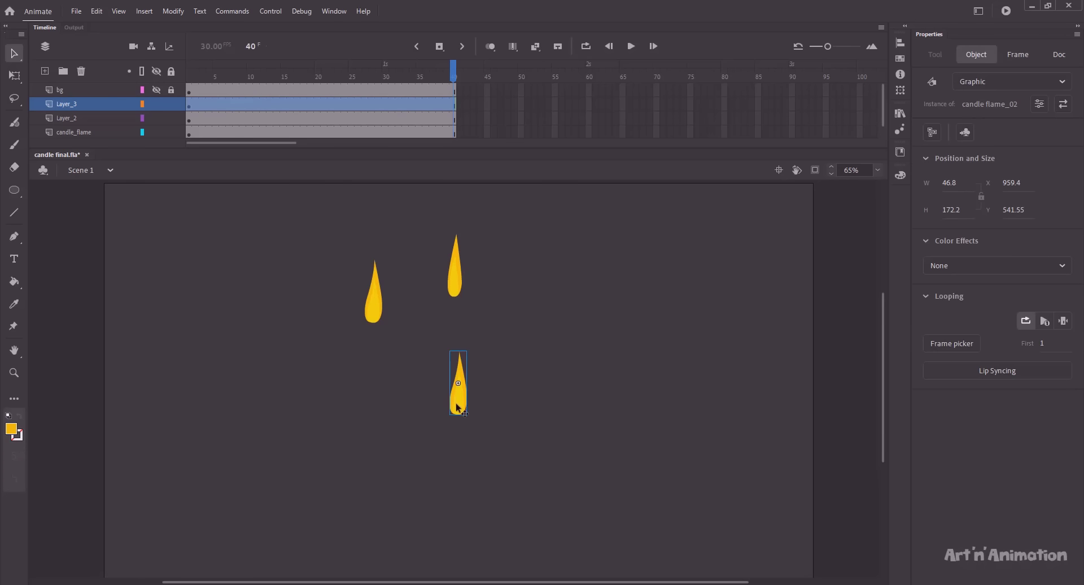
left_click_drag(457, 407, 555, 318)
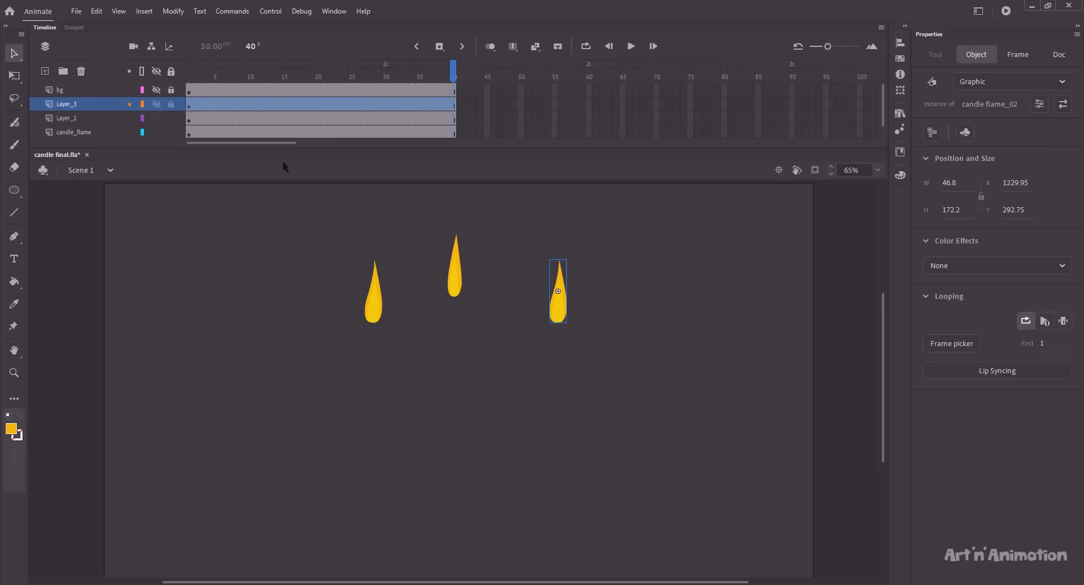
left_click(156, 89)
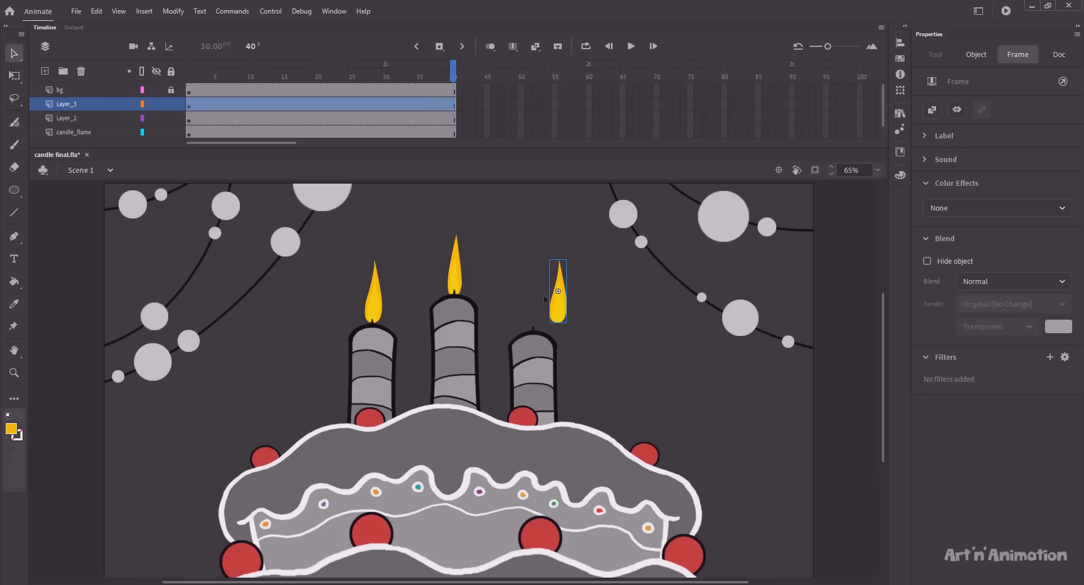
left_click_drag(560, 307, 536, 319)
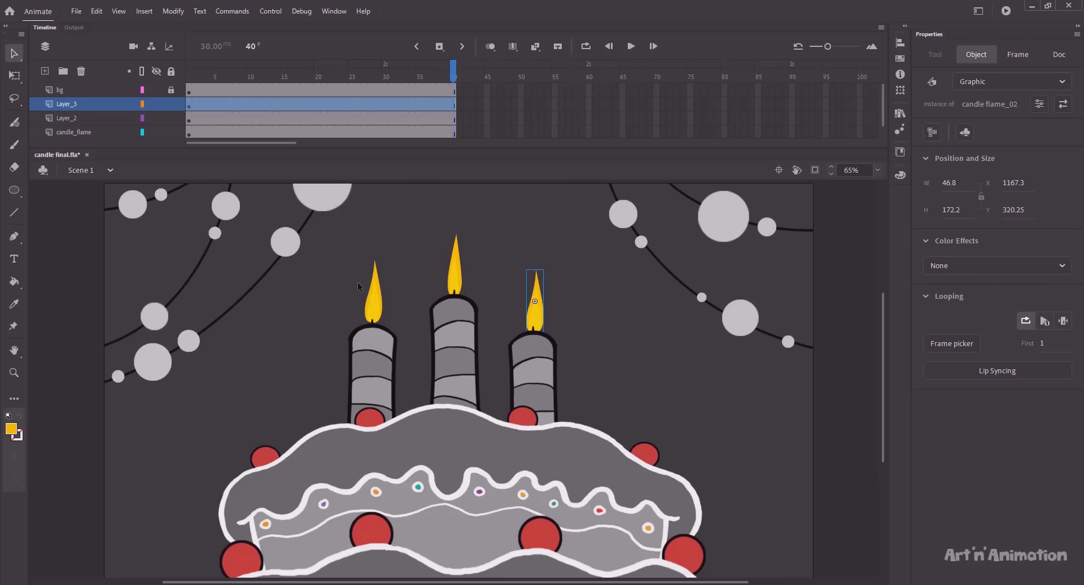
- Scale the left and right candle flames together to 90% with Scale and Rotate
left_click(372, 291, "shift")
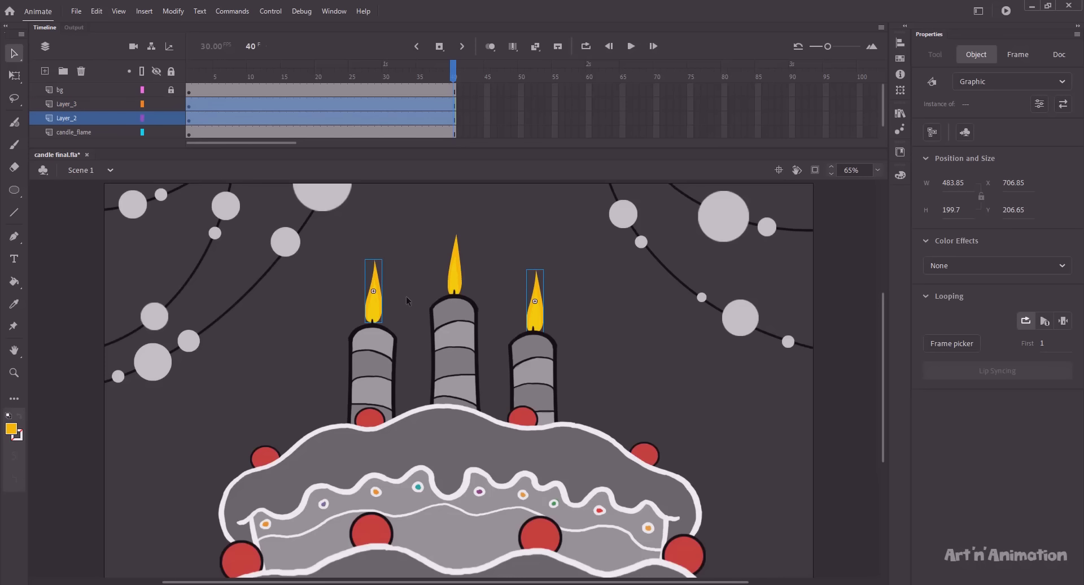
key("ctrl+alt+s")
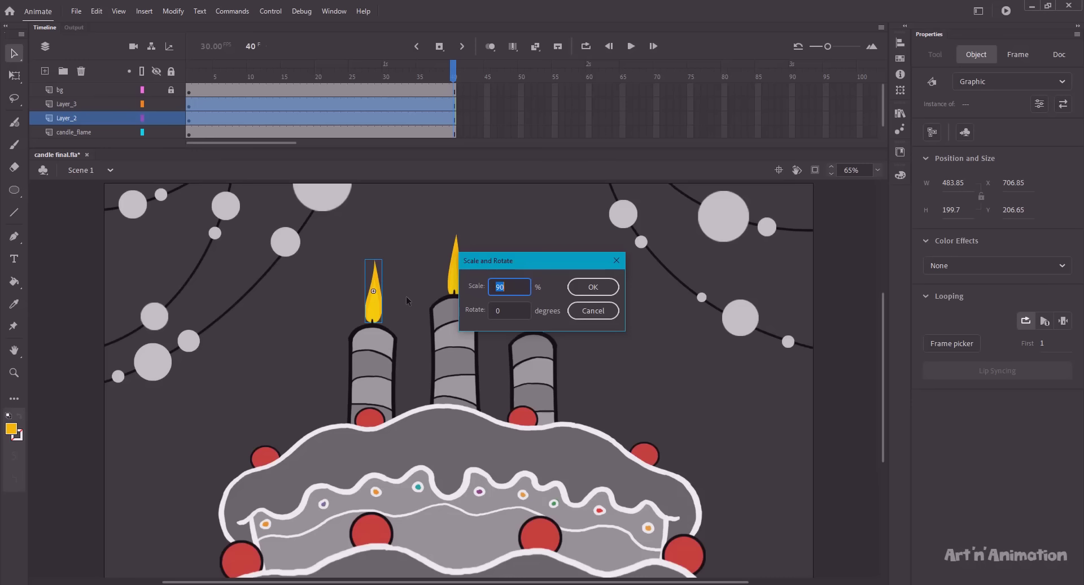
key("Return")
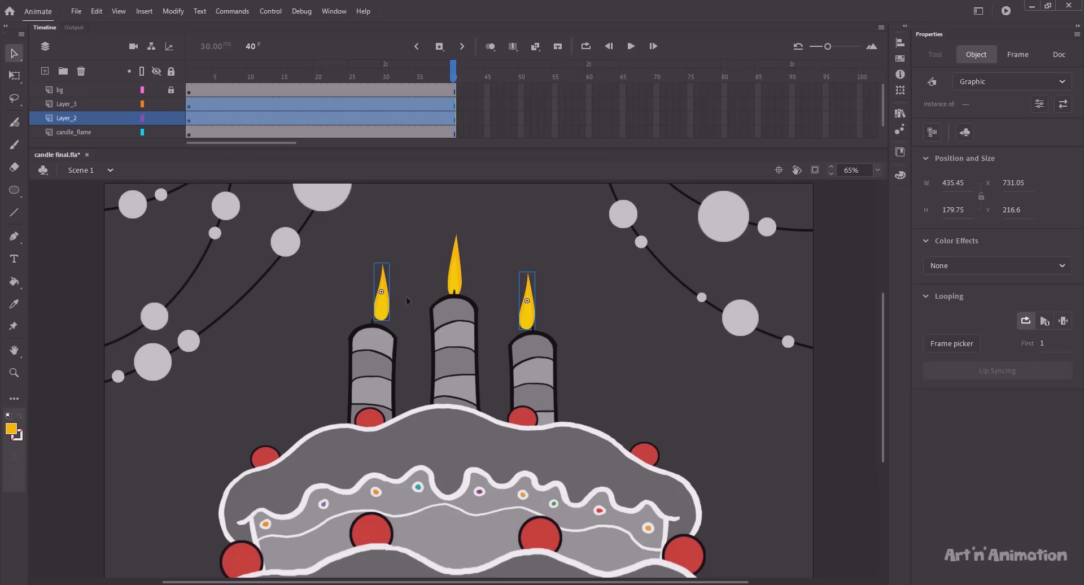
- Reposition the two scaled flames so each sits on the wick of its outer candle
left_click(294, 255)
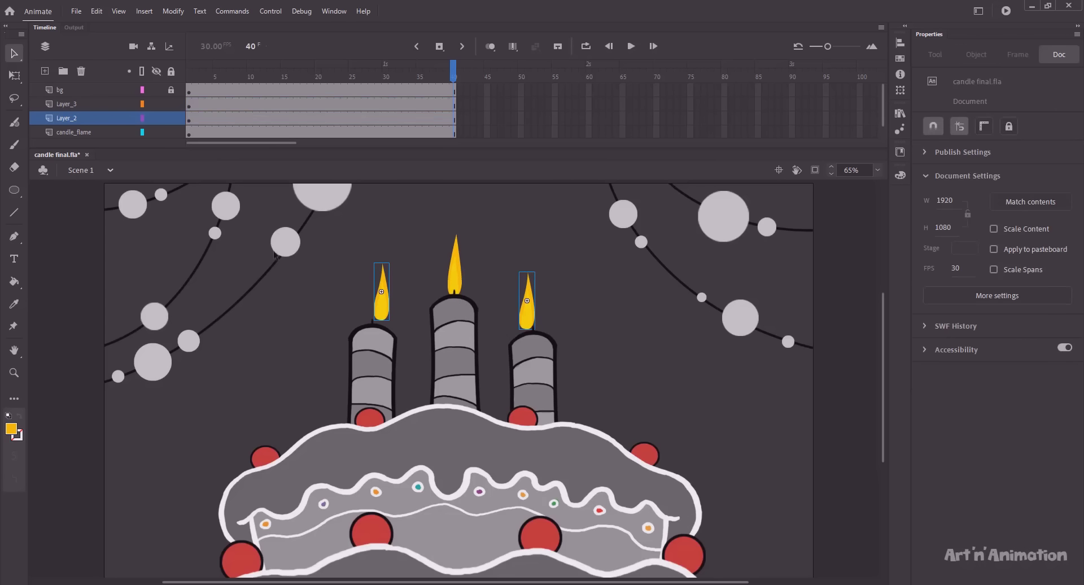
left_click_drag(383, 312, 373, 319)
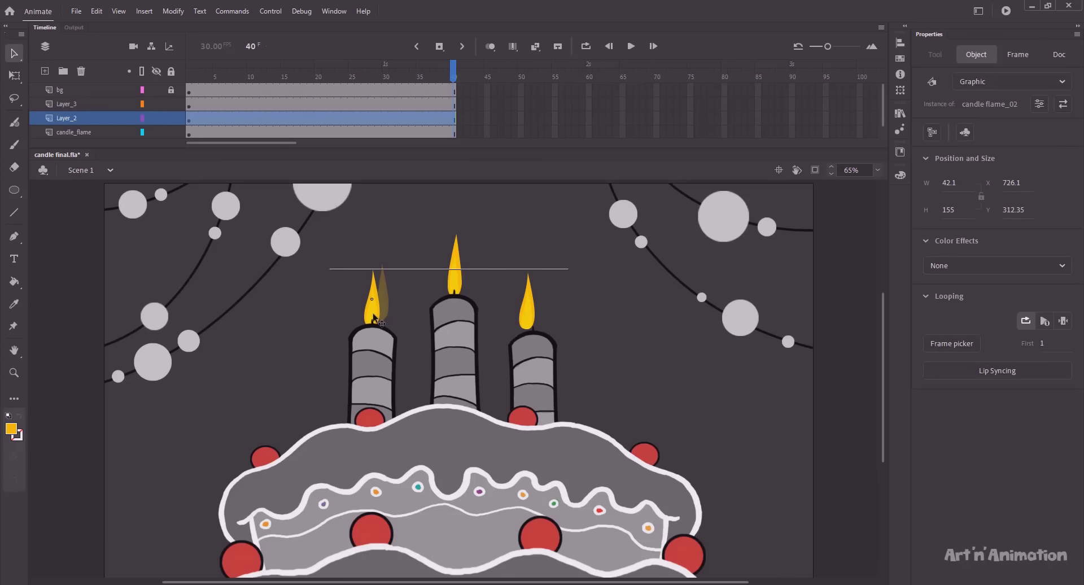
left_click(530, 327)
left_click_drag(534, 333, 541, 339)
left_click(359, 297)
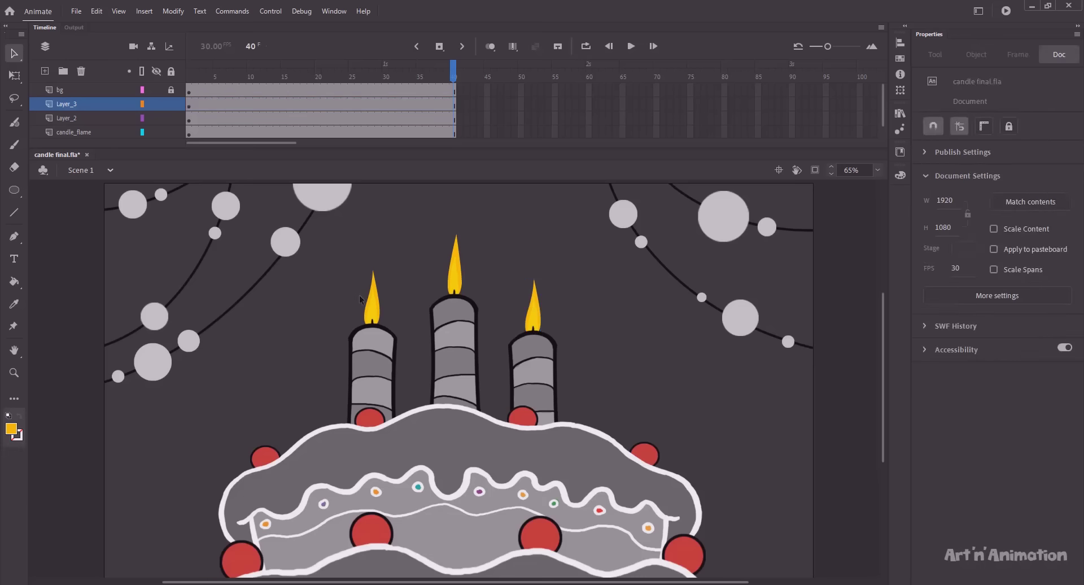
- Set the right candle flame's first loop frame to 20
left_click(533, 320)
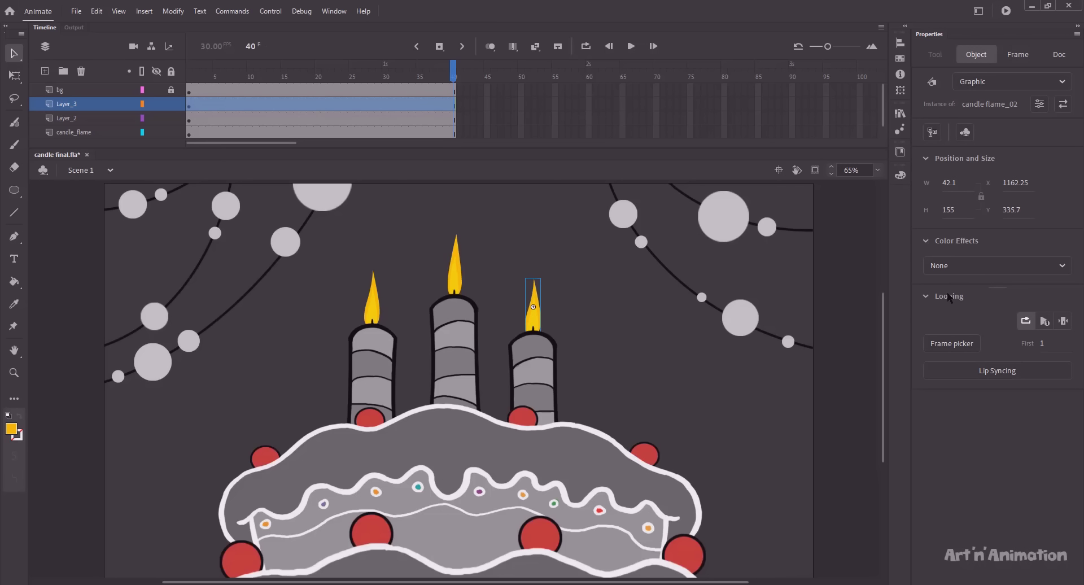
left_click(1042, 343)
type("20")
left_click(251, 343)
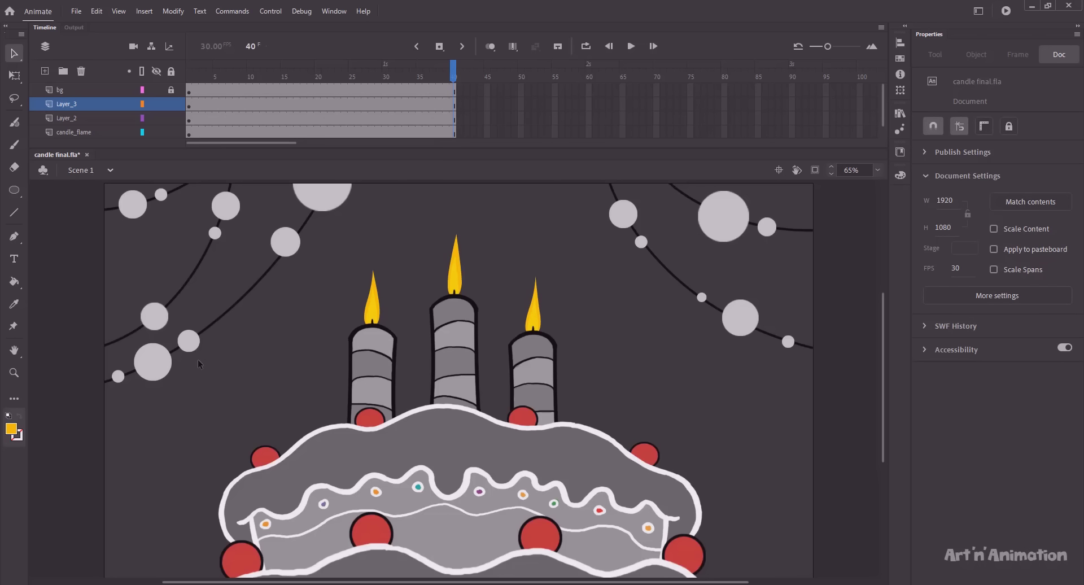
- Open the middle candle's flame symbol and add a High-quality Blur filter to the Layer_2 frames
left_click(454, 281)
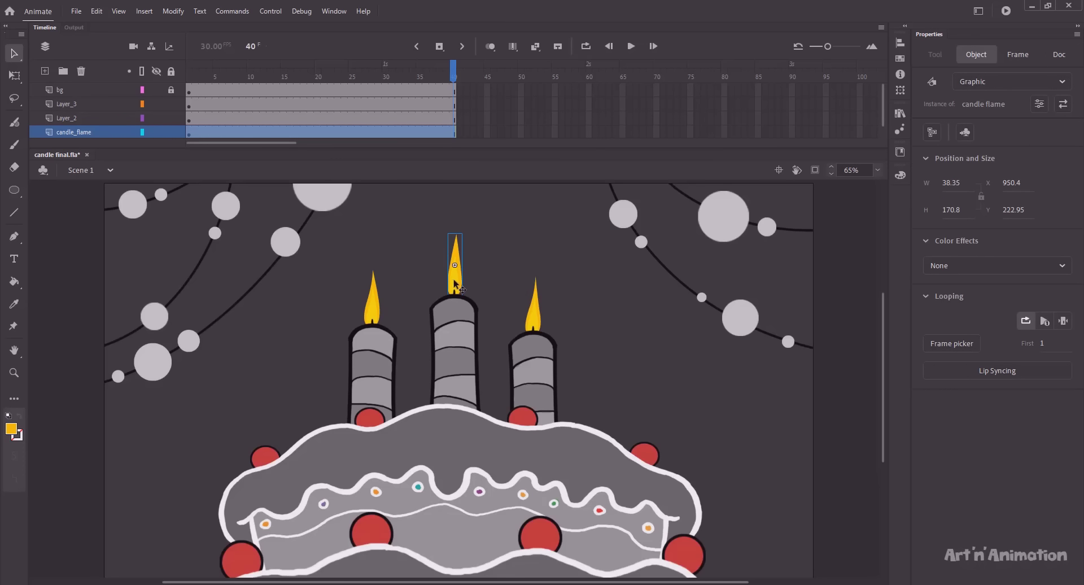
double_click(455, 282)
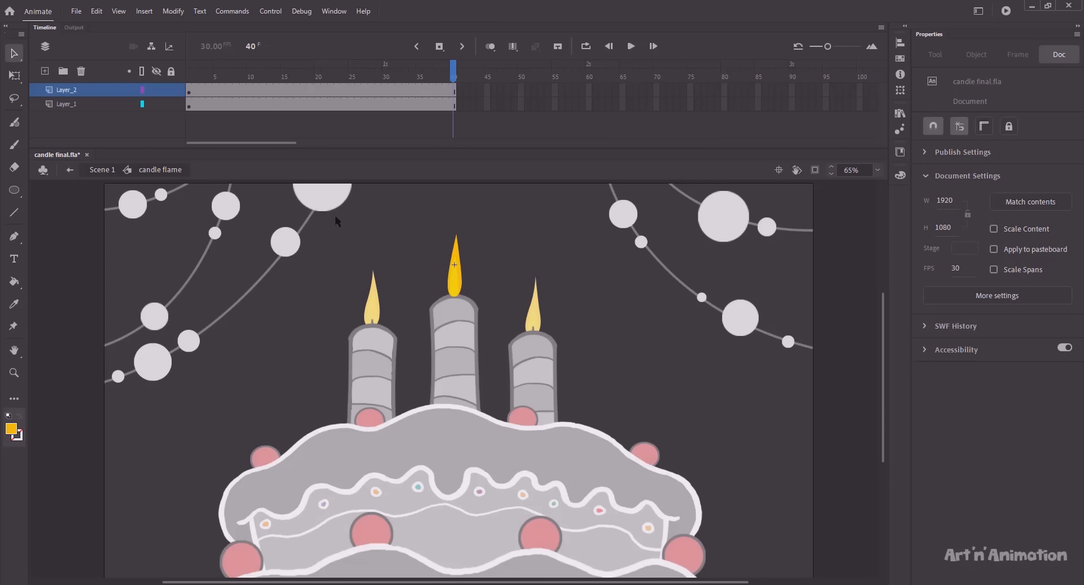
left_click(95, 95)
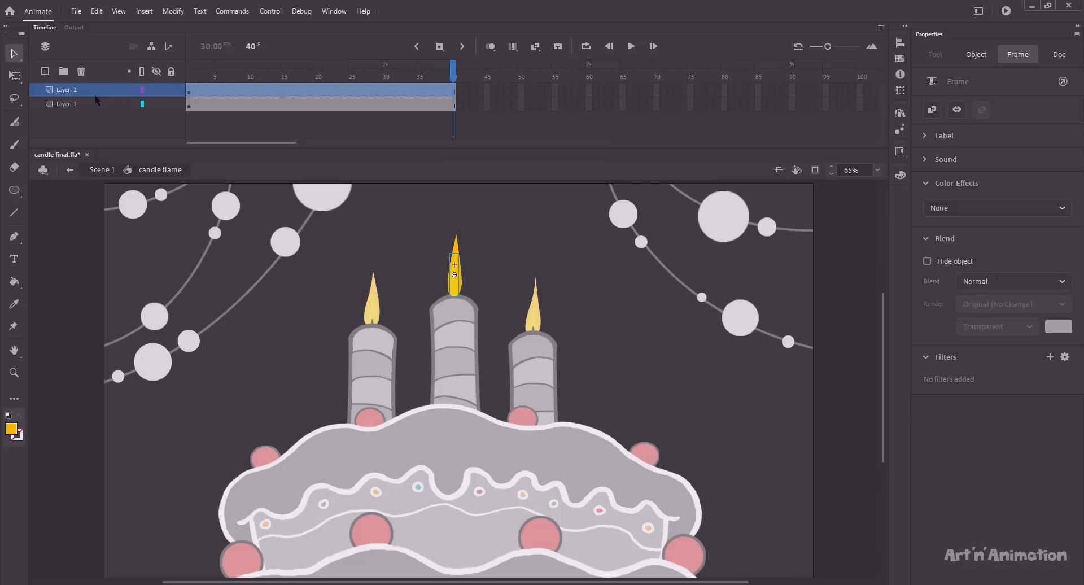
left_click(1050, 357)
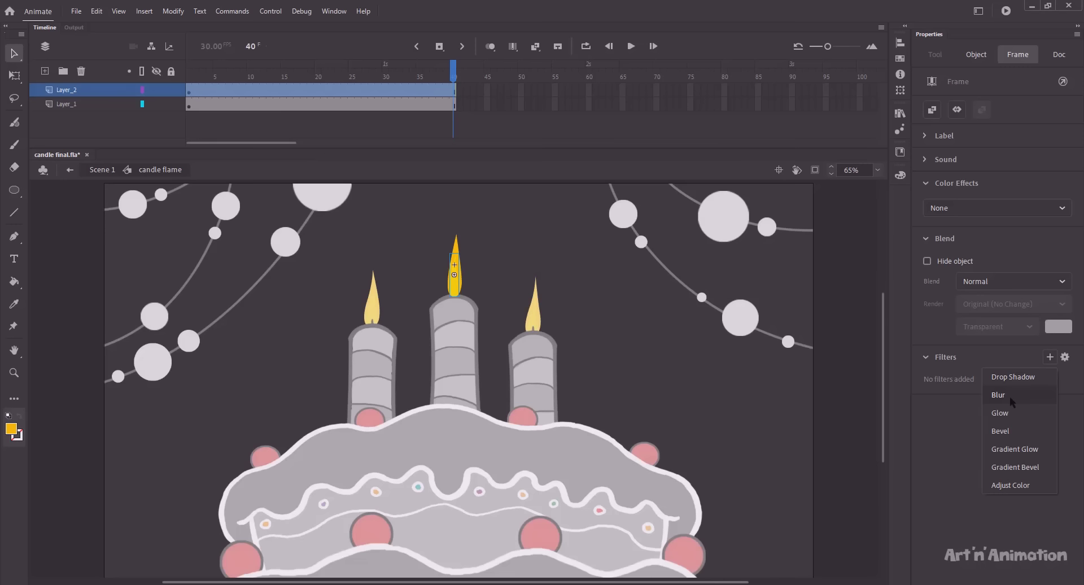
left_click(1010, 396)
left_click(1015, 432)
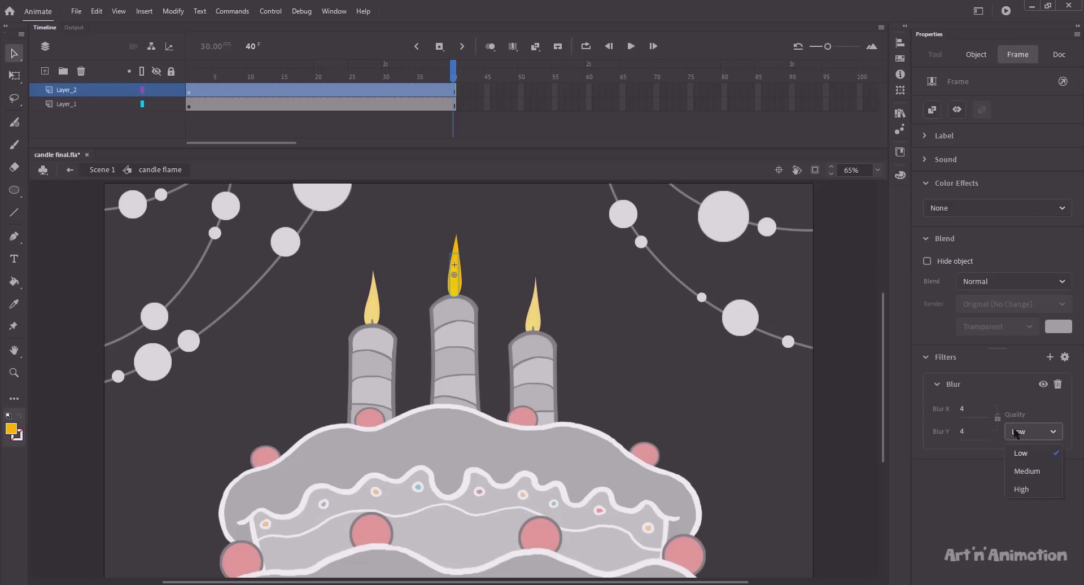
left_click(1021, 488)
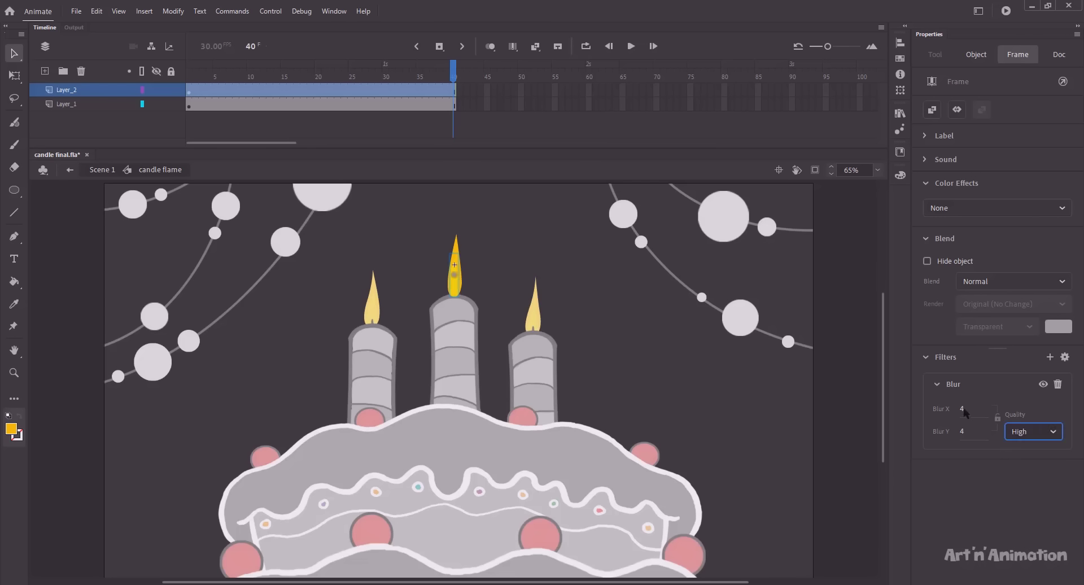
- Set the Layer_2 blur to 2 in both X and Y
left_click(968, 409)
type("02")
key("Tab")
type("02")
left_click(761, 370)
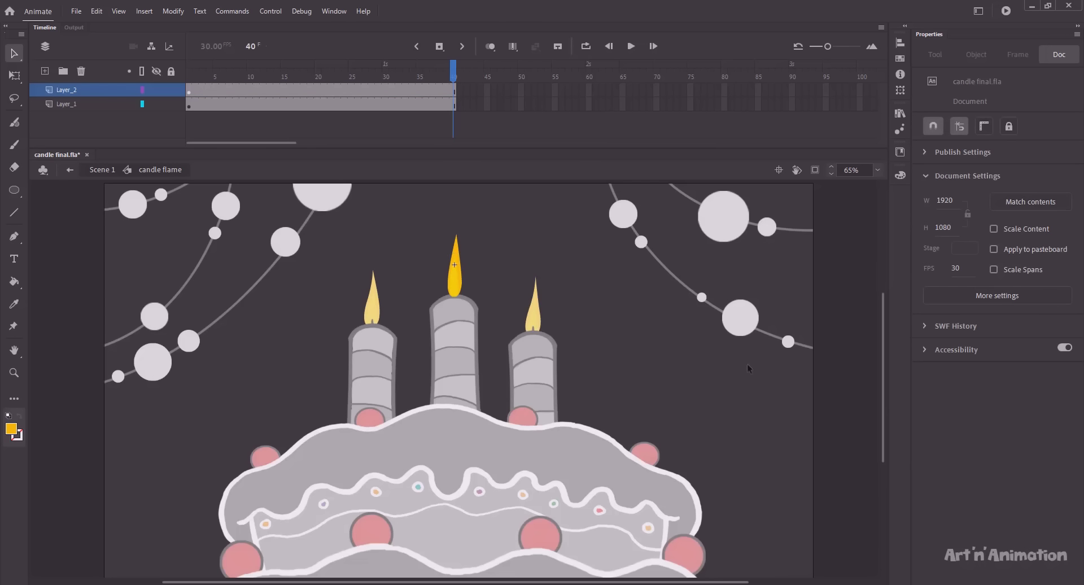
- Add an orange, High-quality Glow filter to the outer flame's frames on Layer_1
left_click(92, 107)
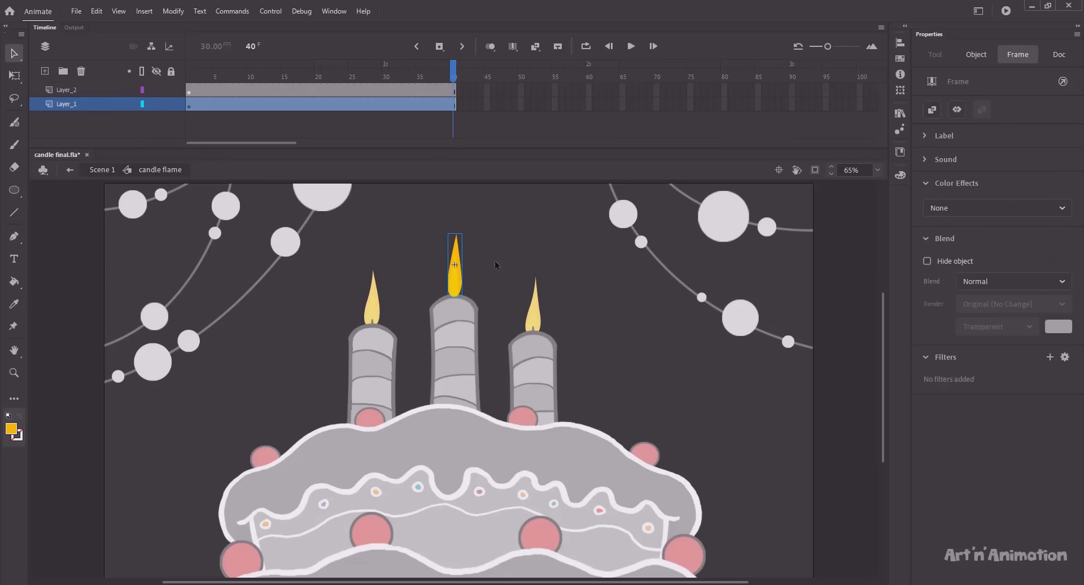
left_click(1049, 357)
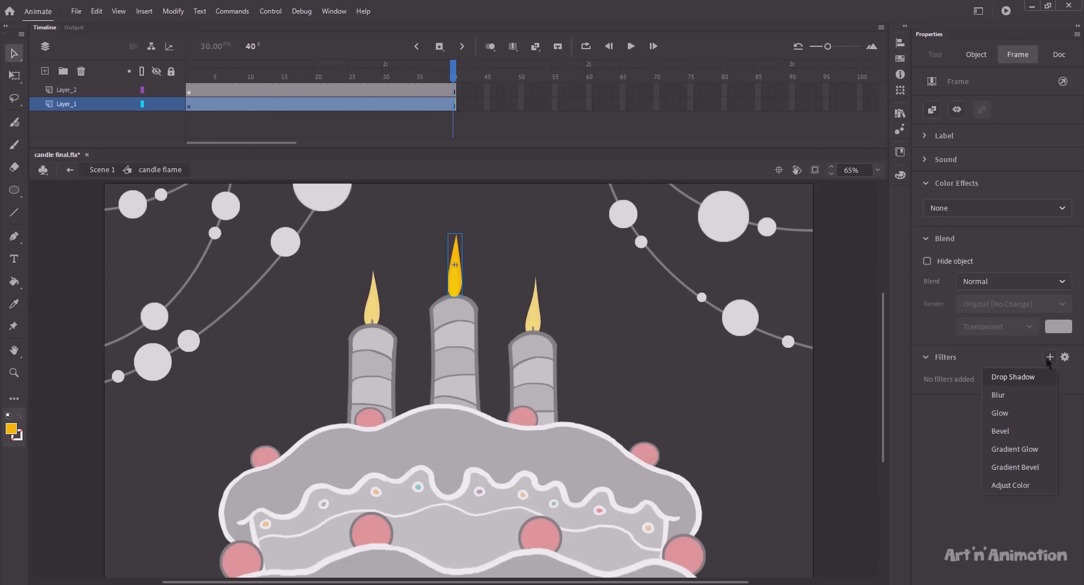
left_click(1005, 415)
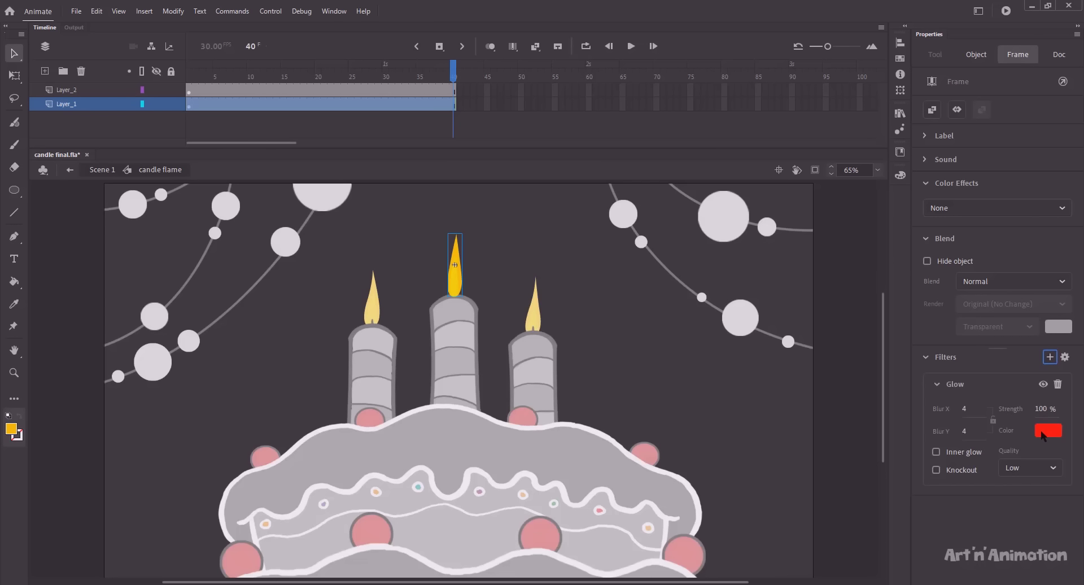
left_click(1045, 433)
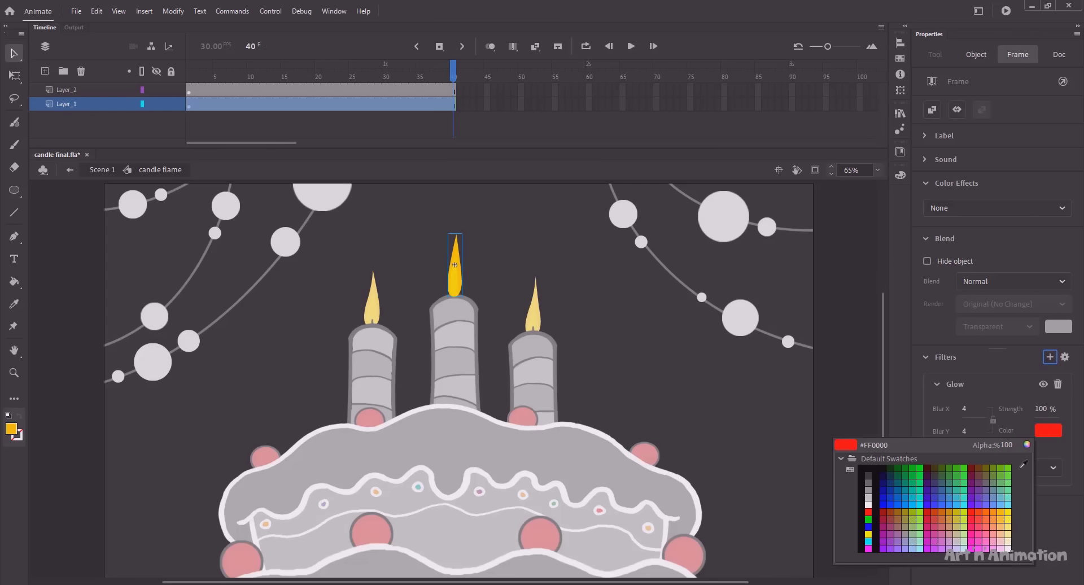
left_click(996, 509)
left_click(1015, 473)
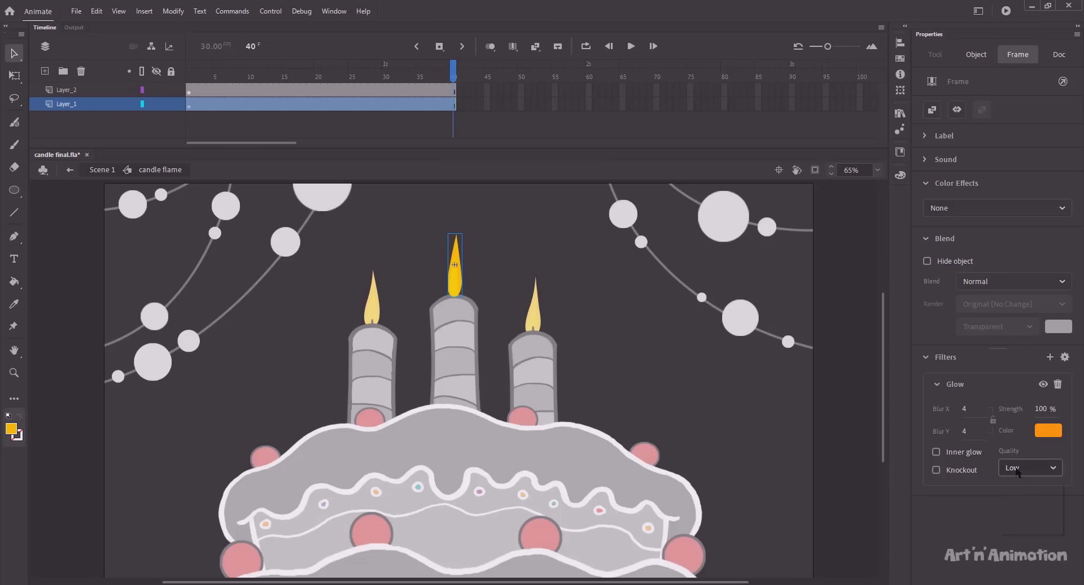
left_click(1011, 523)
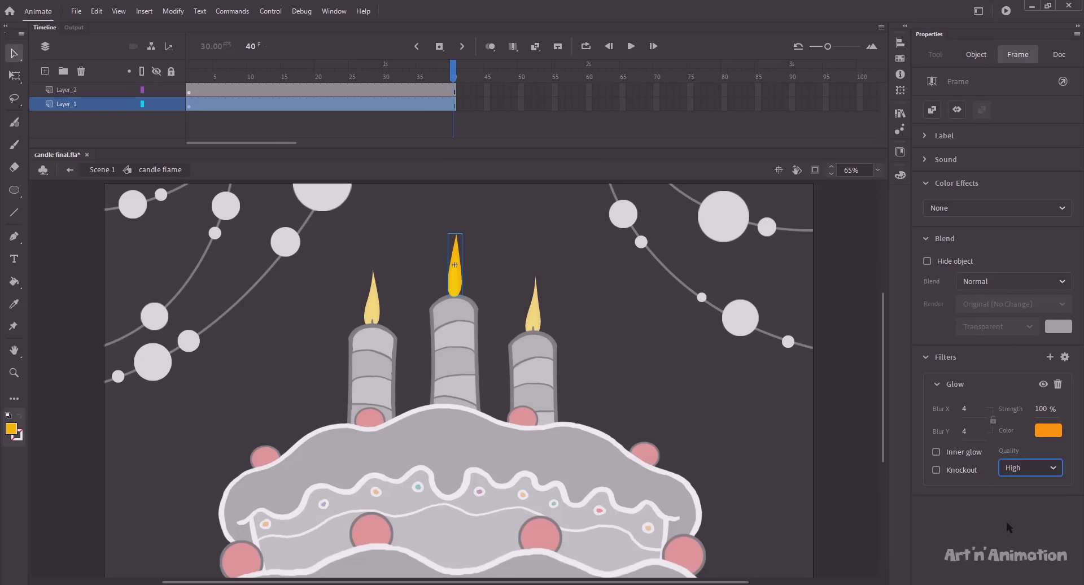
- Set the Layer_1 glow to 40 blur in X and Y with 150% strength
left_click(967, 413)
type("40")
key("Return")
left_click(965, 433)
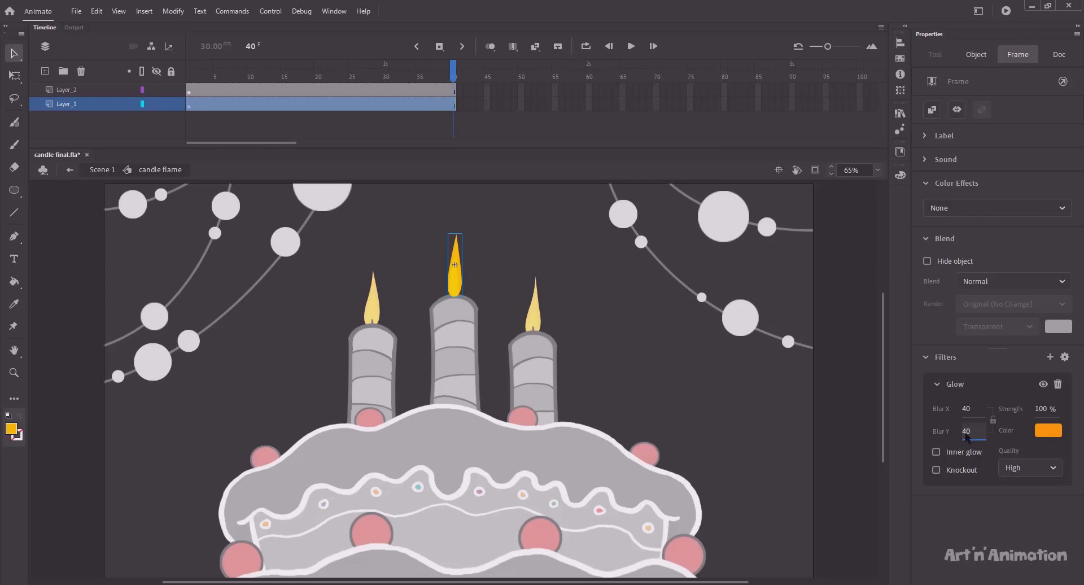
left_click(1038, 411)
type("150")
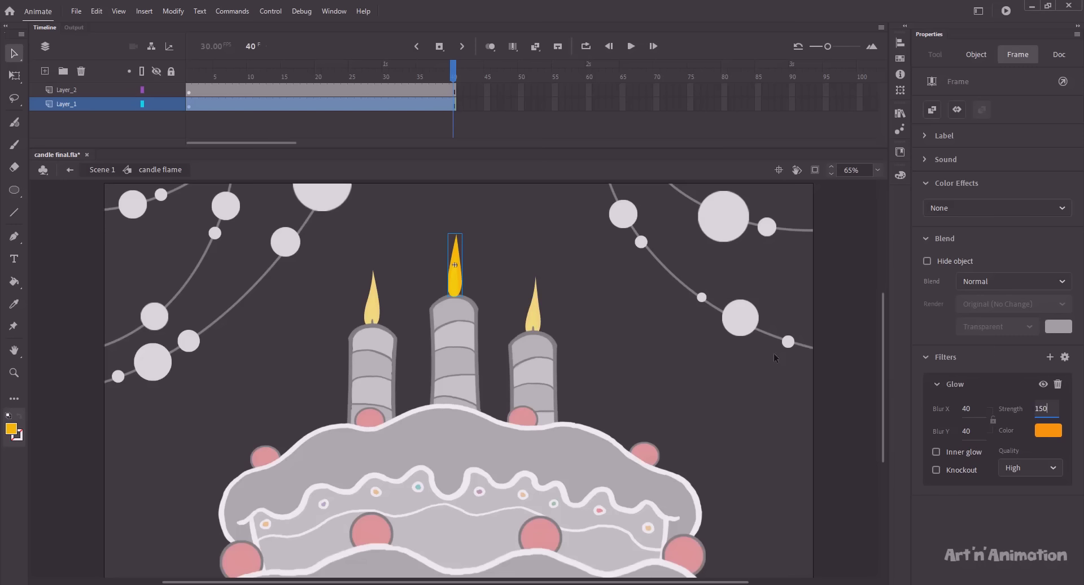
- Return to Scene 1 and open the left candle's flame symbol, candle flame_02, for editing
left_click(773, 353)
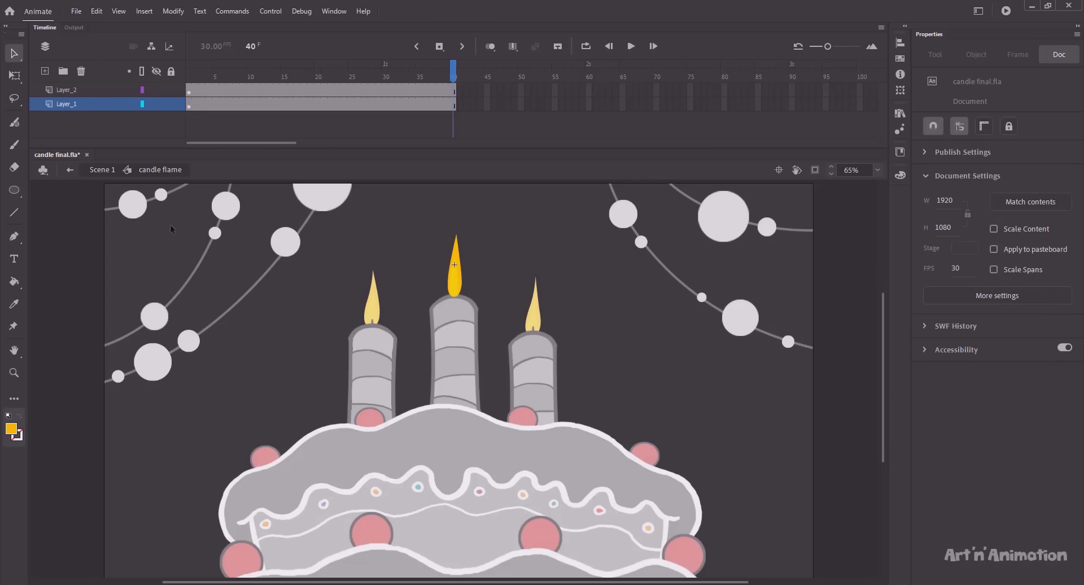
left_click(102, 171)
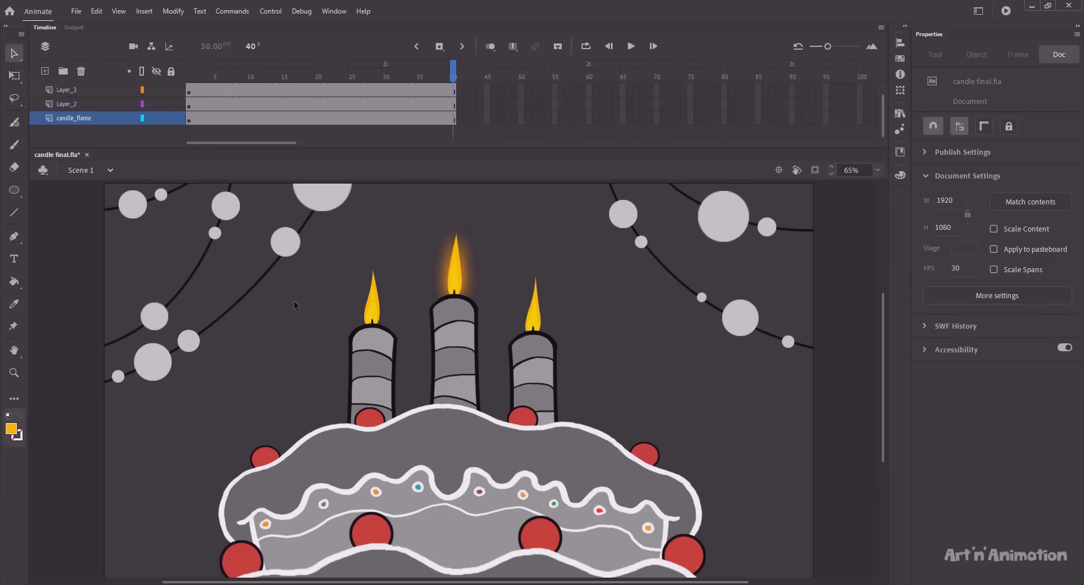
left_click(371, 311)
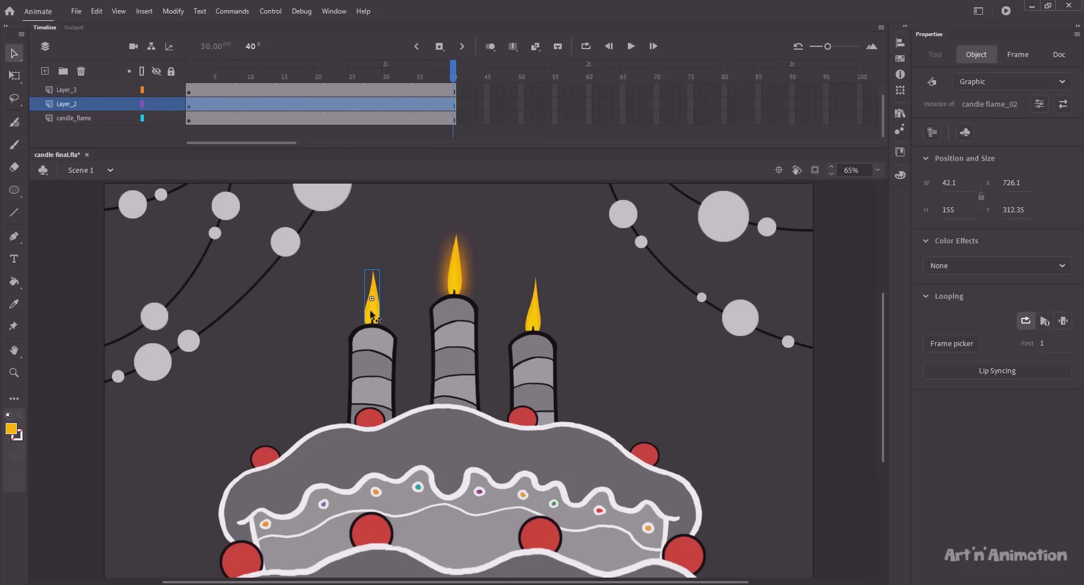
double_click(370, 311)
left_click(371, 308)
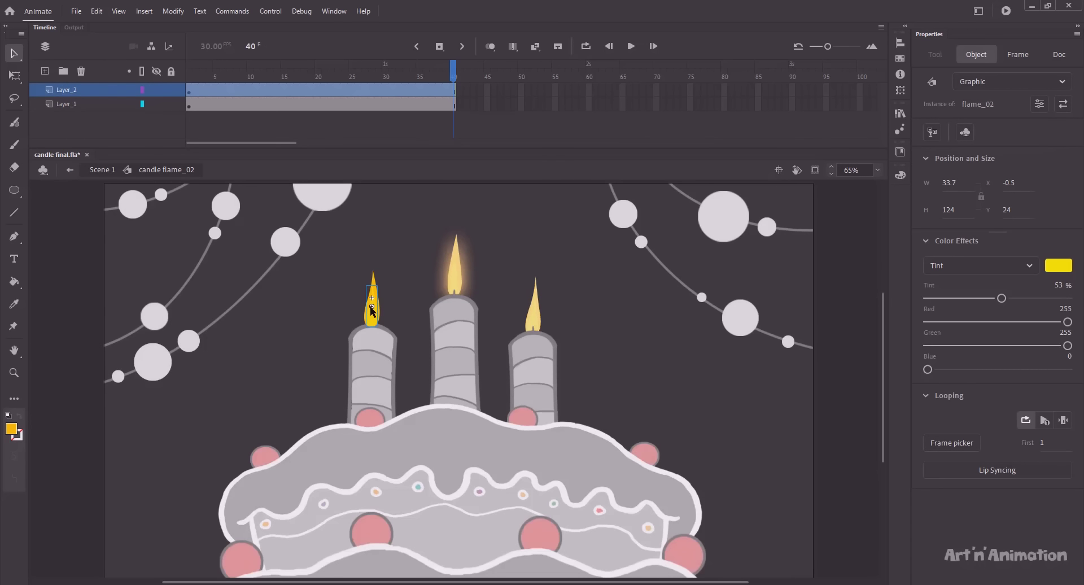
- Add a High-quality Blur filter to the inner flame's frames on Layer_2 with Blur X at 3
left_click(120, 94)
left_click(1049, 357)
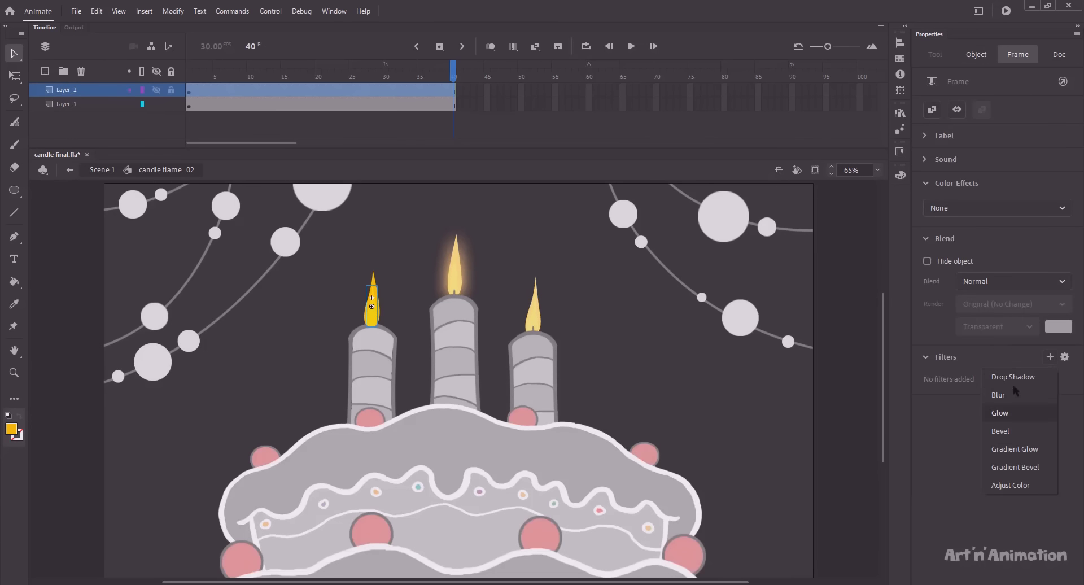
left_click(1011, 394)
left_click(963, 433)
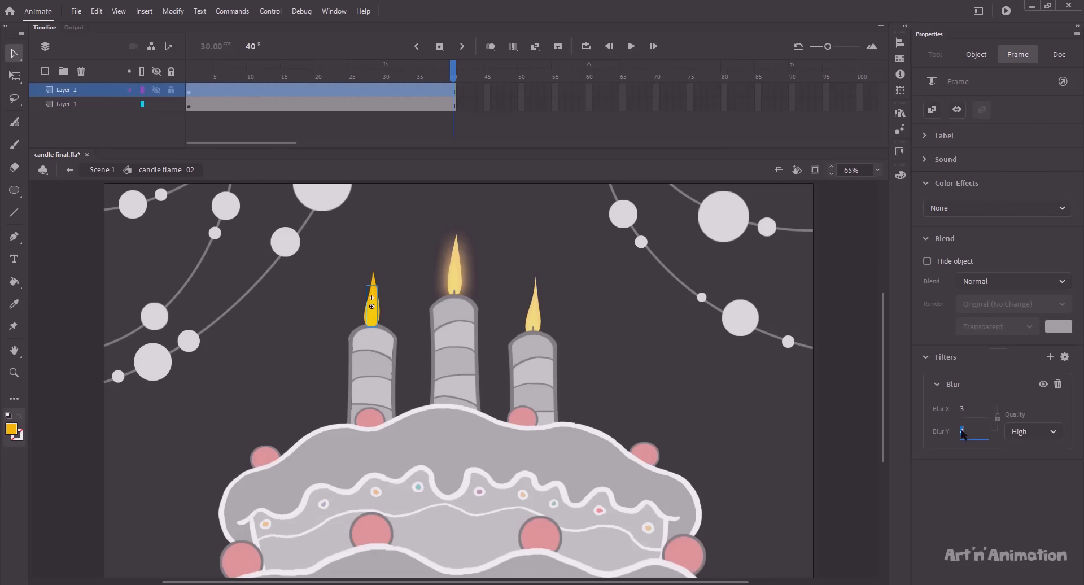
left_click(243, 266)
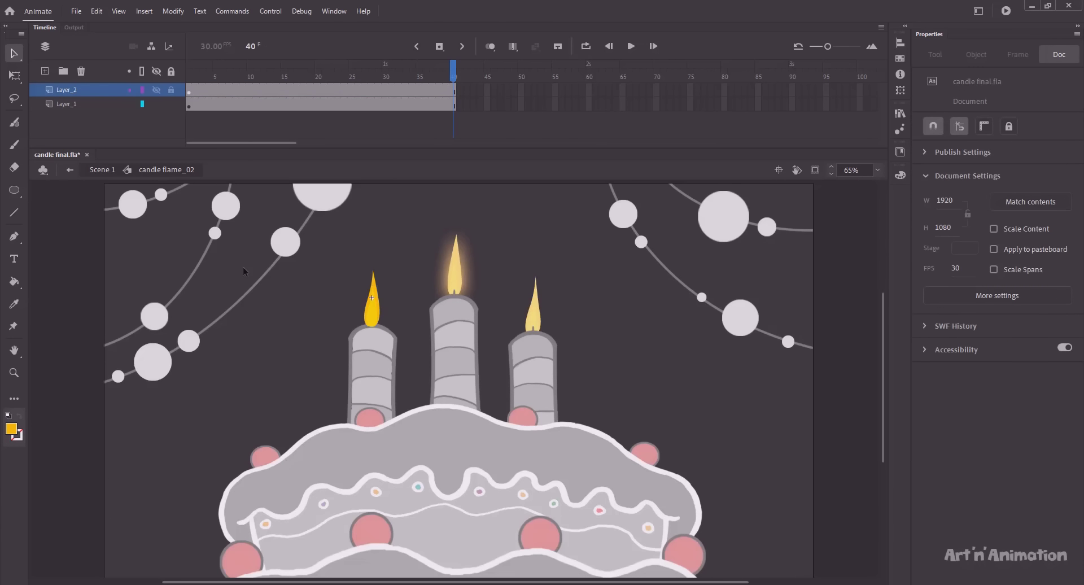
- Add a yellow-orange, High-quality Glow filter to the outer flame's frames on Layer_1 of candle flame_02
left_click(93, 104)
left_click(1050, 357)
left_click(1016, 412)
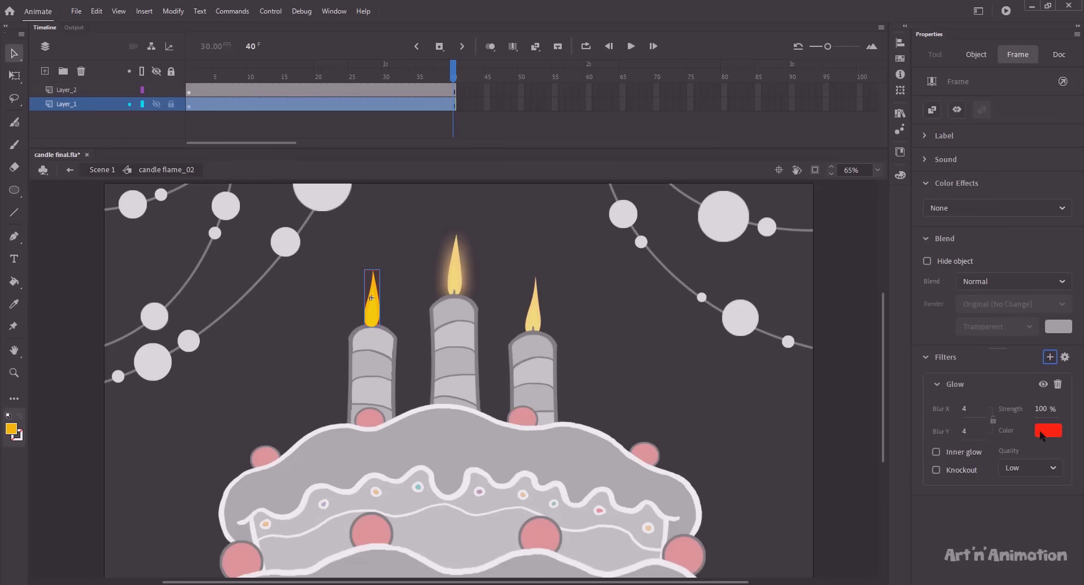
left_click(1047, 431)
left_click(1006, 506)
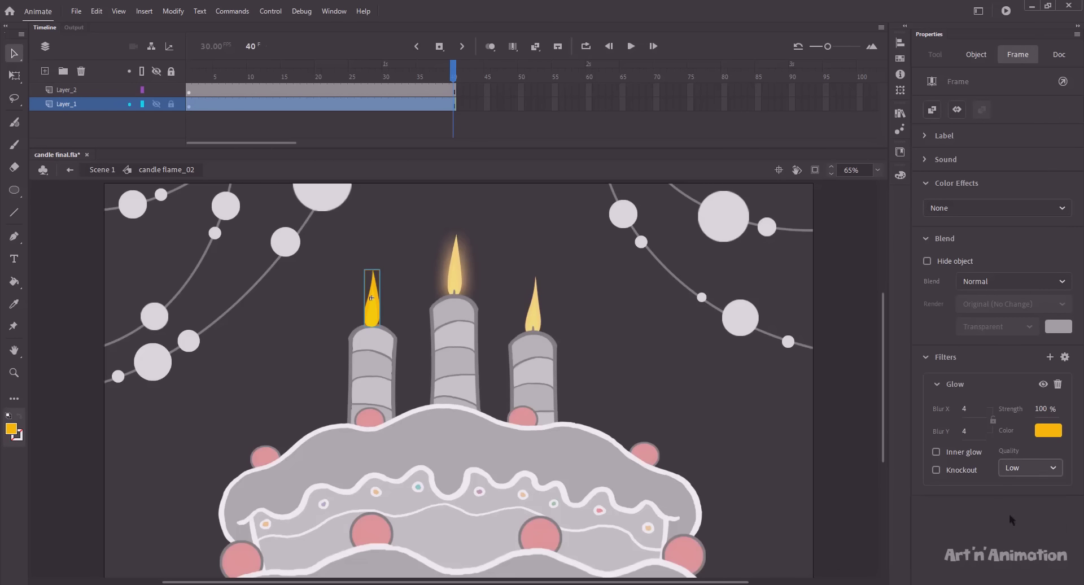
left_click(1011, 520)
- Set the Layer_1 glow to 30 blur in X and Y with 120% strength and return to Scene 1
left_click(965, 410)
type("30")
left_click(966, 432)
type("3")
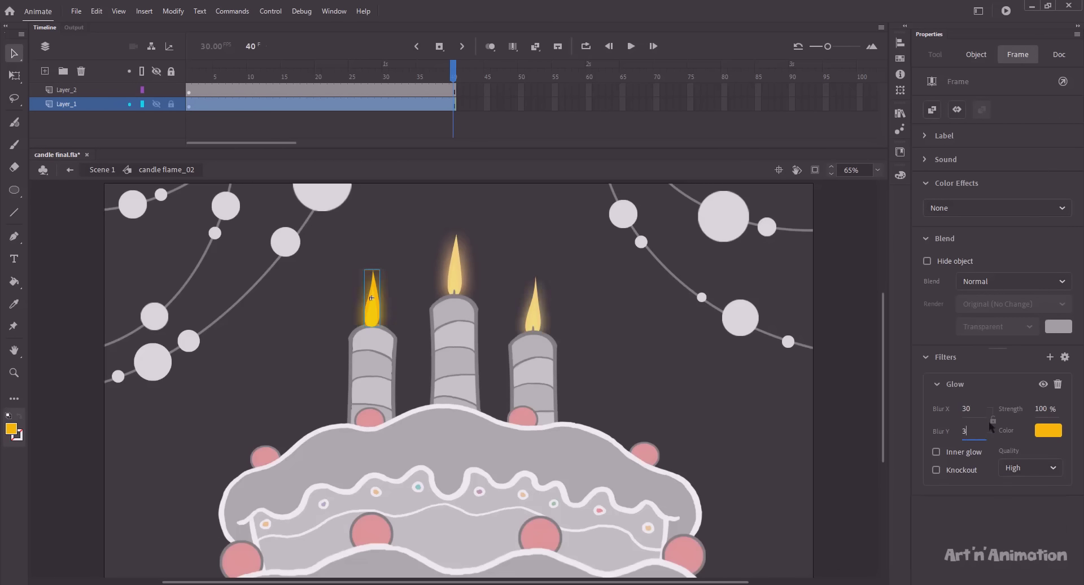
type("0")
left_click(1044, 408)
type("120")
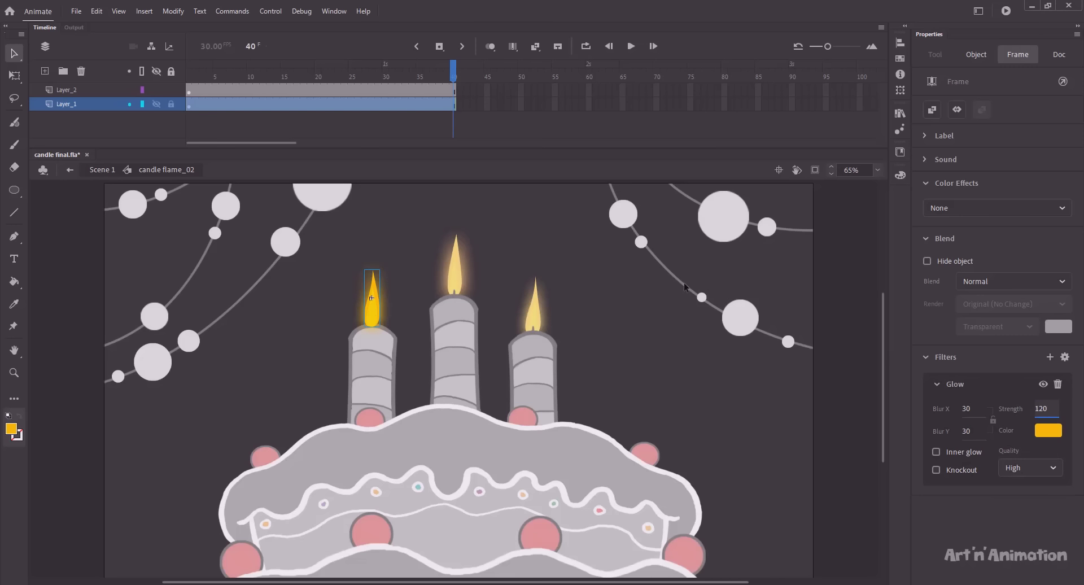
left_click(684, 283)
left_click(103, 170)
left_click(268, 284)
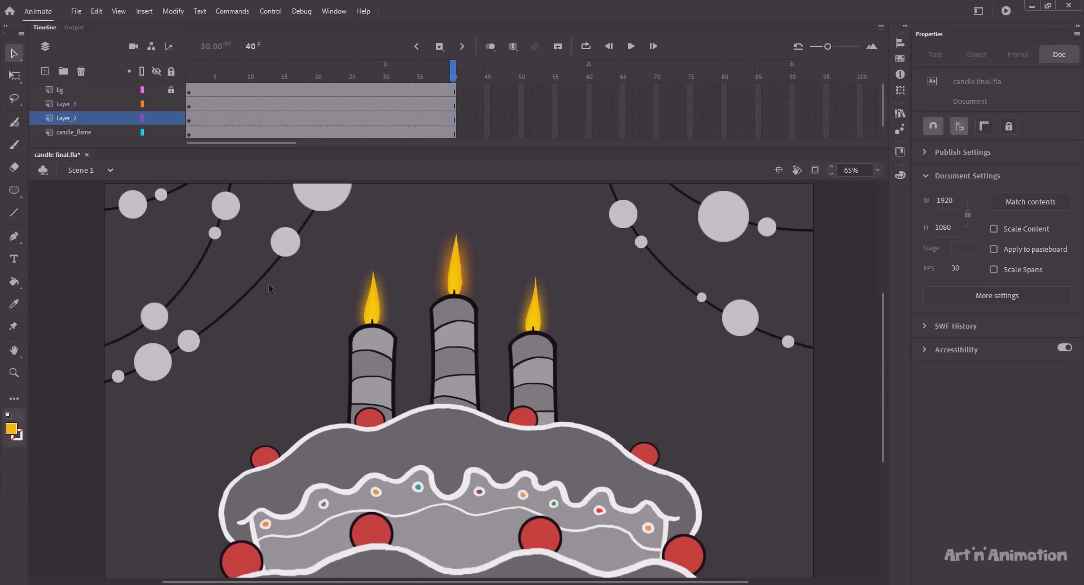
- Change the middle candle flame's Layer_1 glow colour to the yellow-orange sampled from the flame and return to Scene 1
double_click(456, 270)
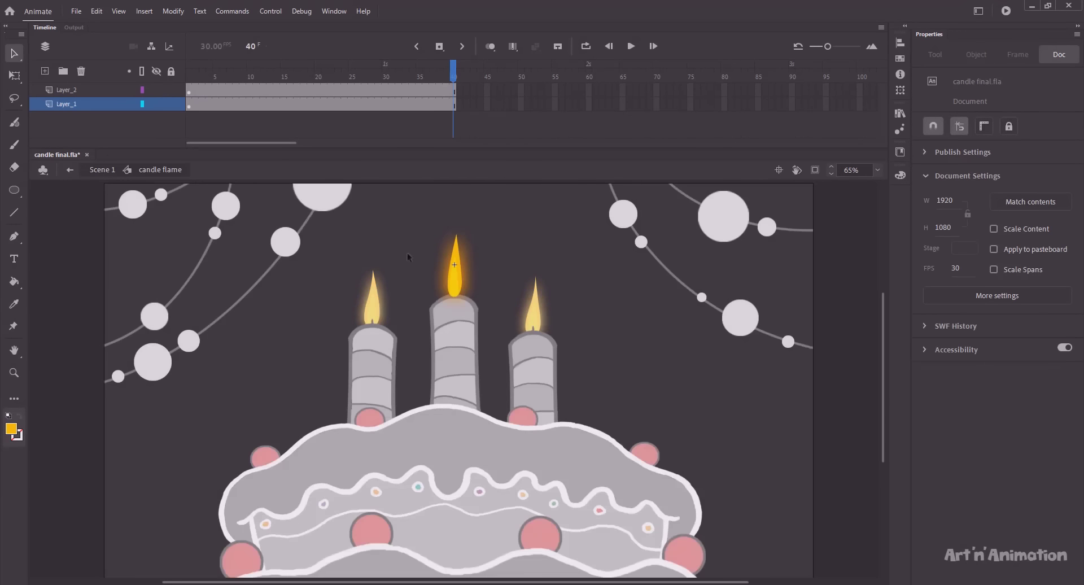
left_click(55, 108)
left_click(1042, 433)
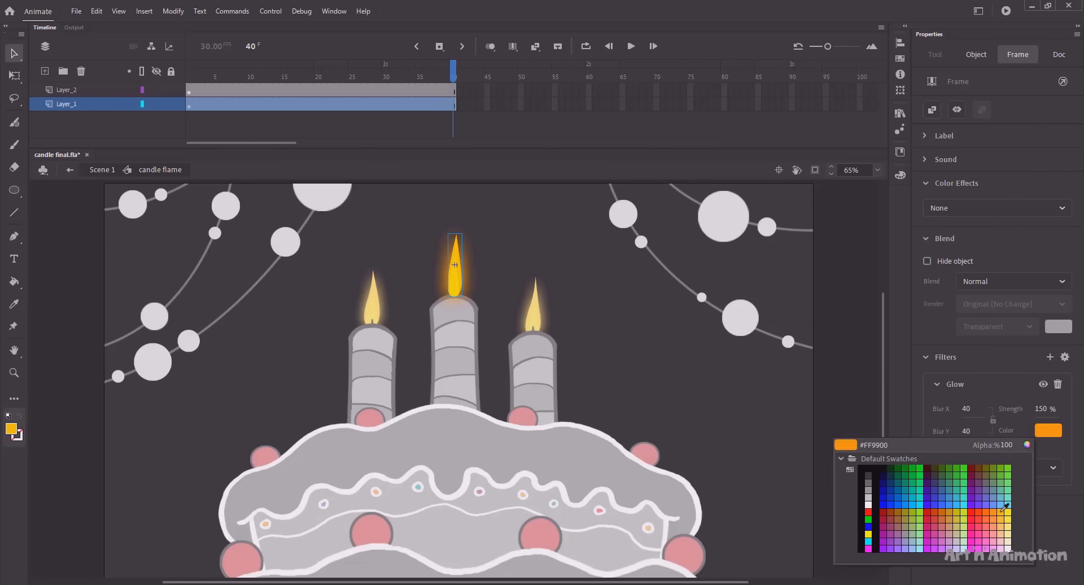
left_click(456, 259)
left_click(725, 282)
left_click(100, 170)
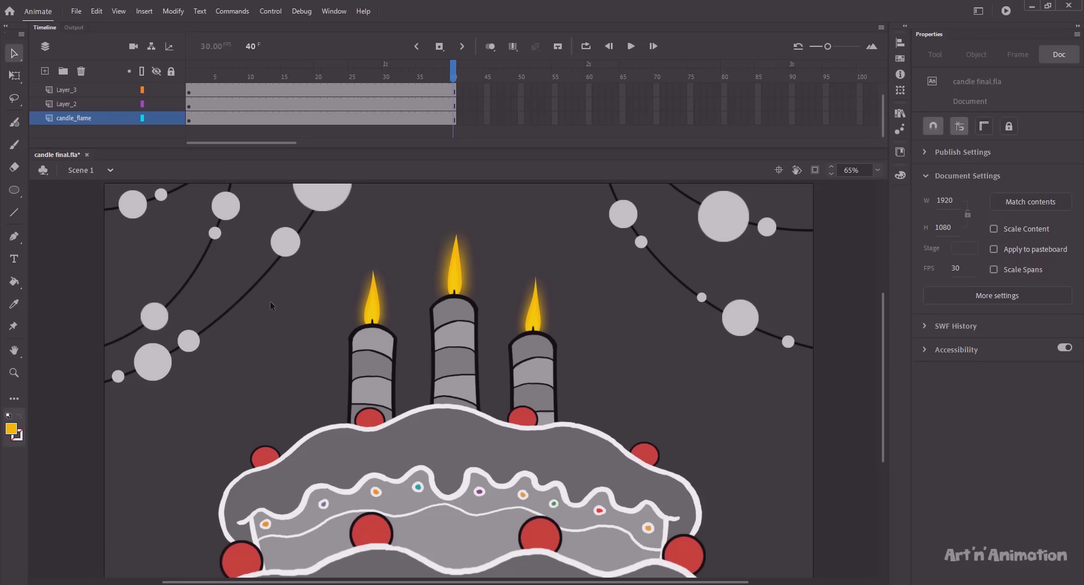
- Play the main timeline to preview the glowing flames, and export the animation as a SWF test movie
key("Return")
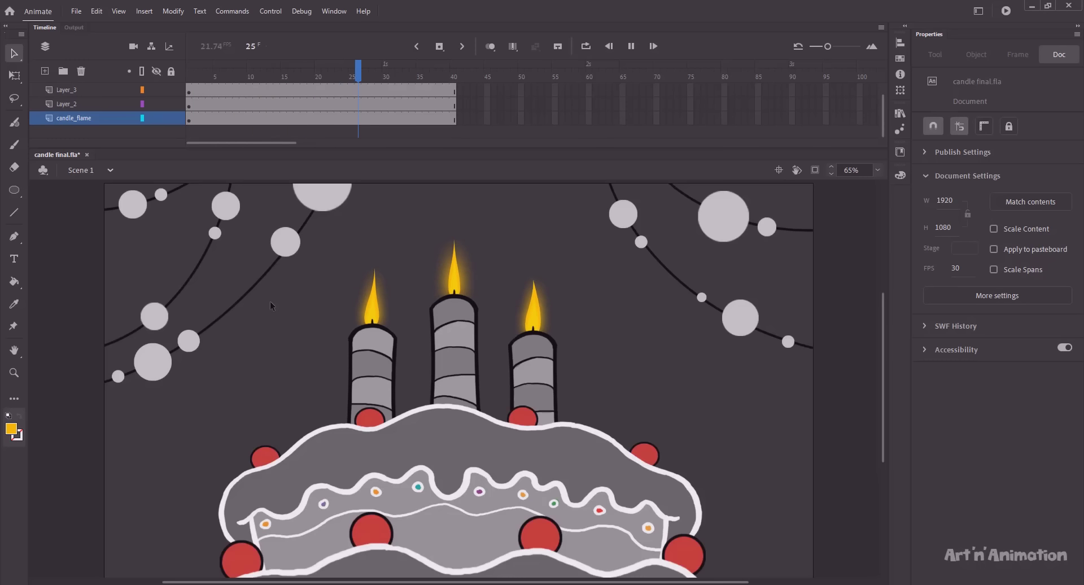
key("Return")
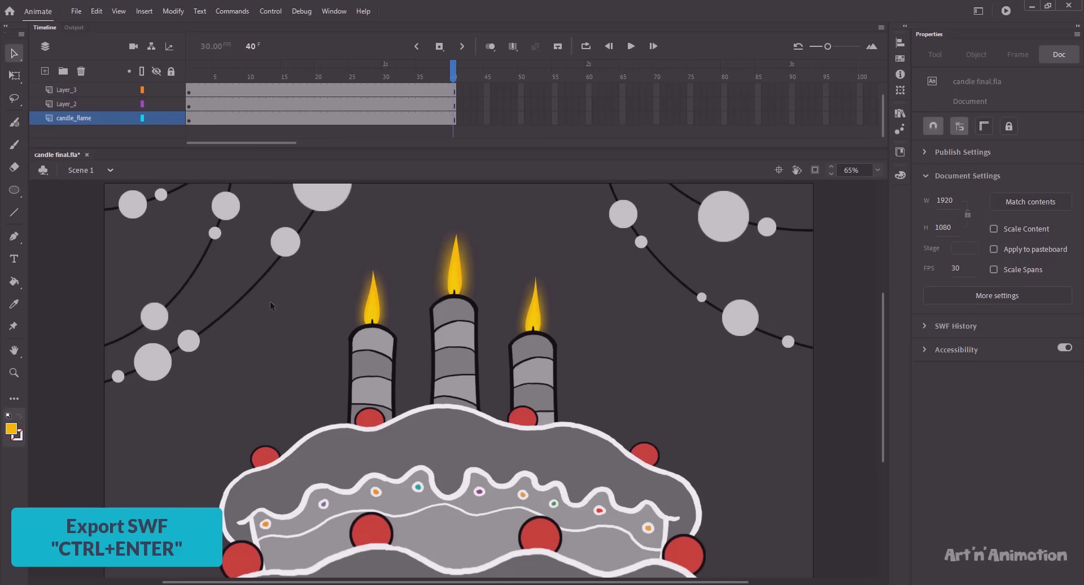
key("ctrl+Return")
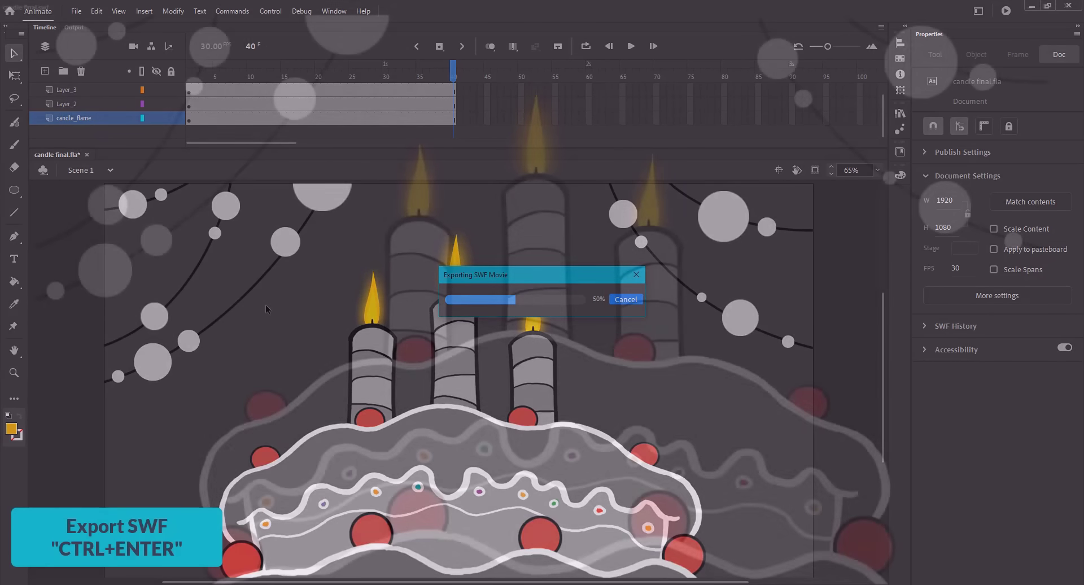